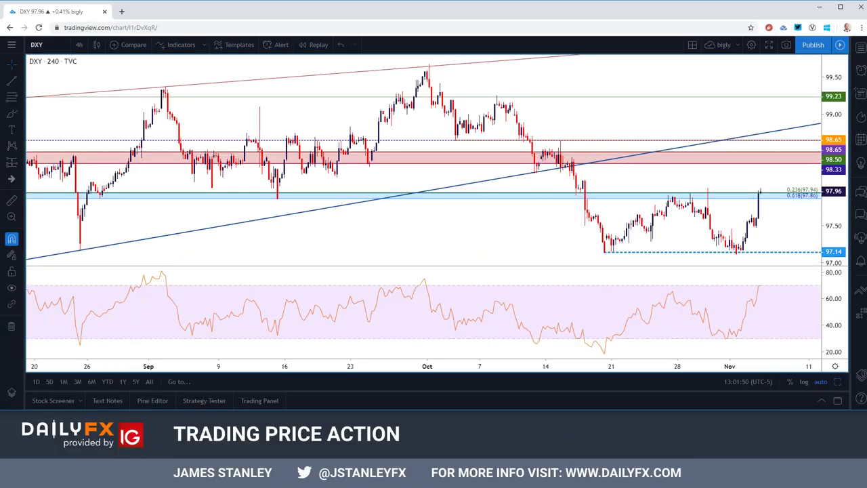
- Maximize the DXY price pane over the RSI pane and show the index on the 1-day interval back to mid-2016
double_click(761, 181)
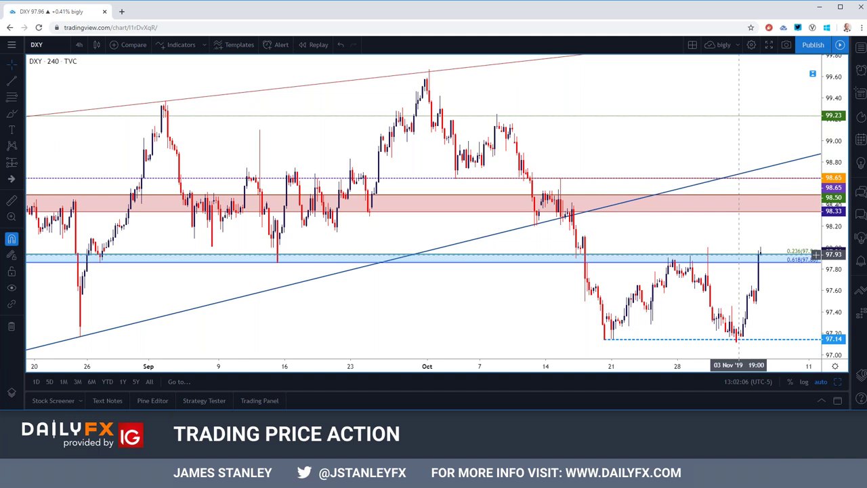
click(79, 44)
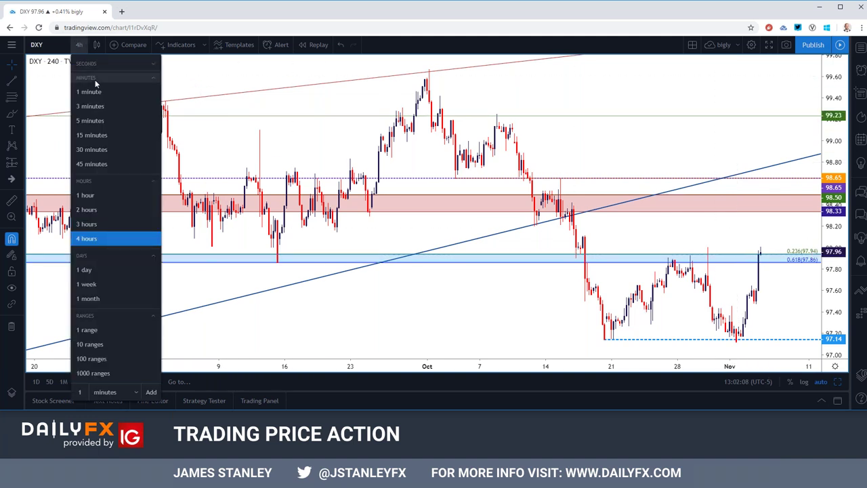
click(96, 274)
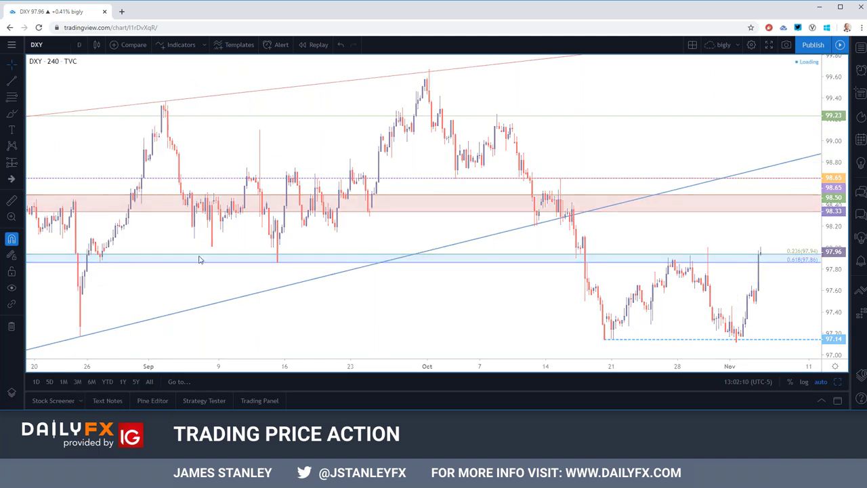
scroll(353, 216, down, 5)
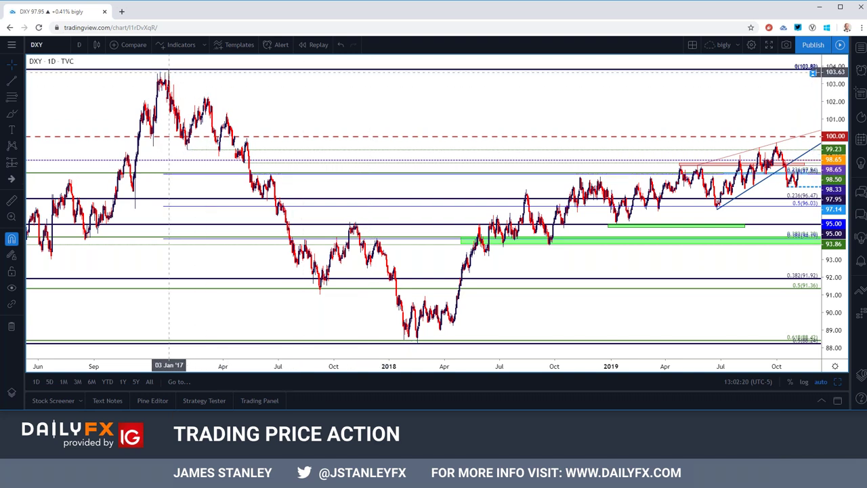
- Select the retracement drawn from the December 2016 high to the February 2018 low, and view DXY on the 1-week interval
click(367, 211)
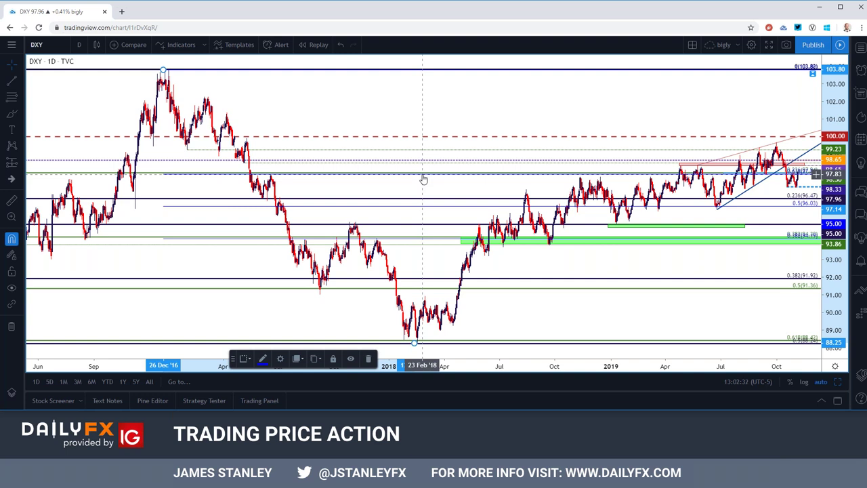
click(79, 44)
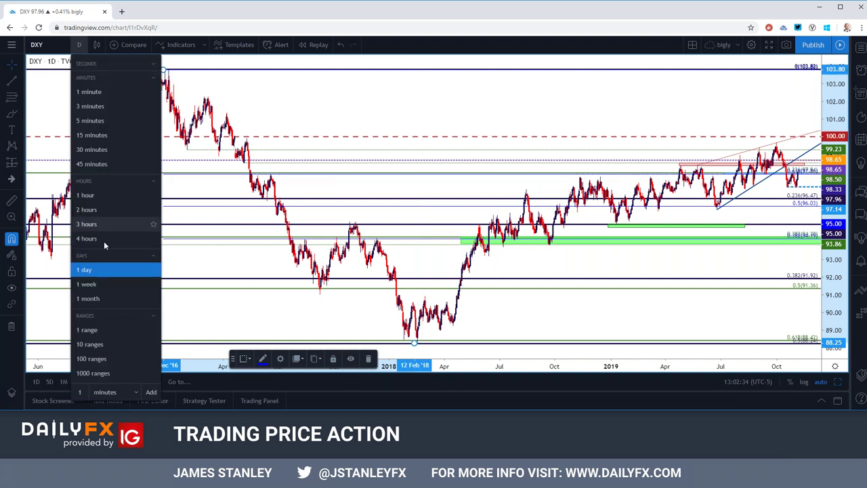
click(105, 285)
scroll(333, 236, up, 3)
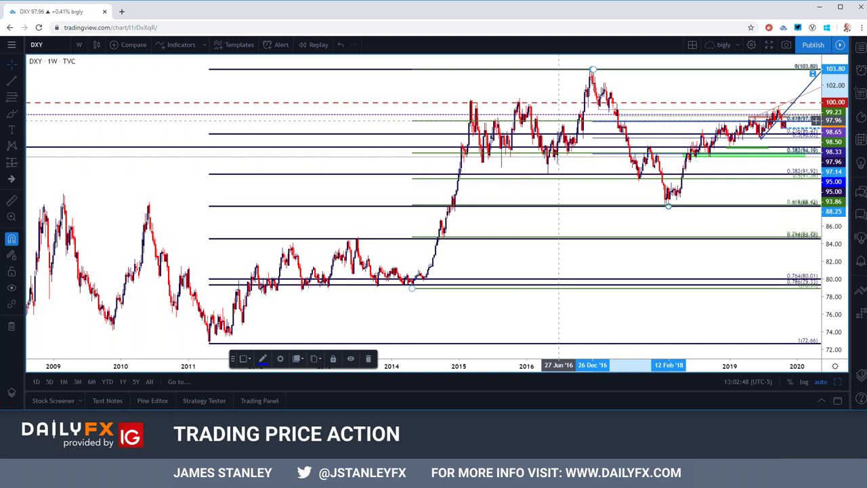
- View DXY on the 4-hour interval and on the 1-hour interval
click(79, 45)
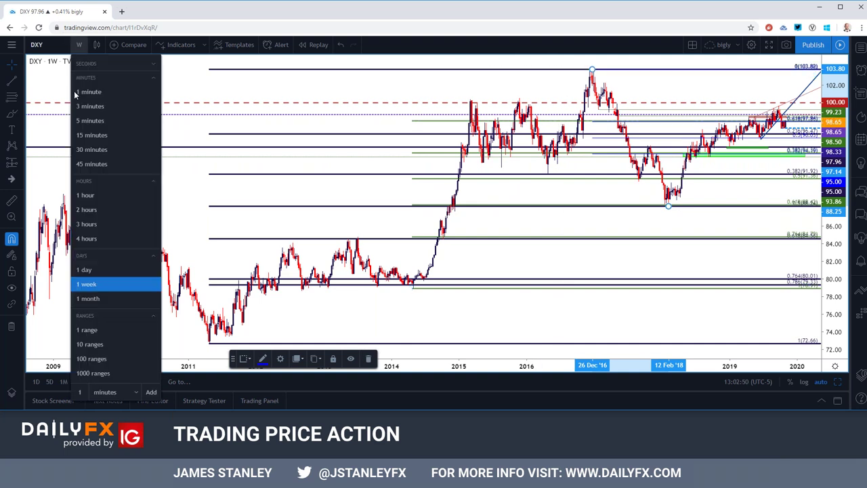
click(94, 242)
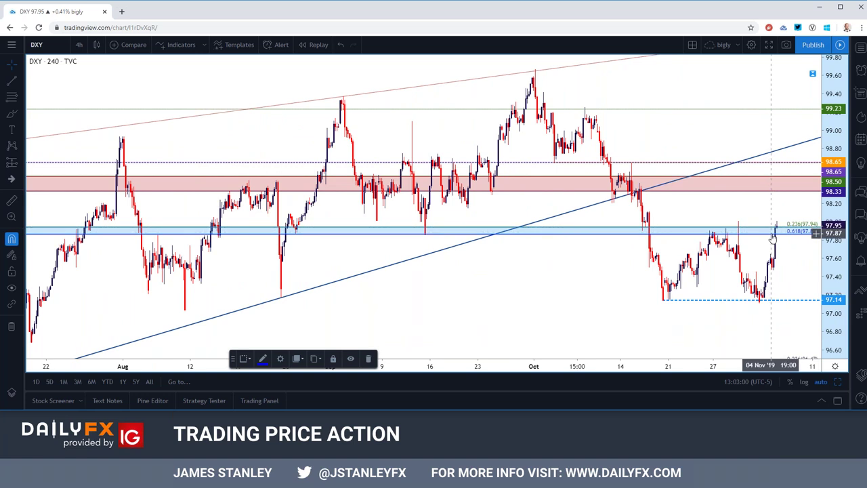
click(79, 45)
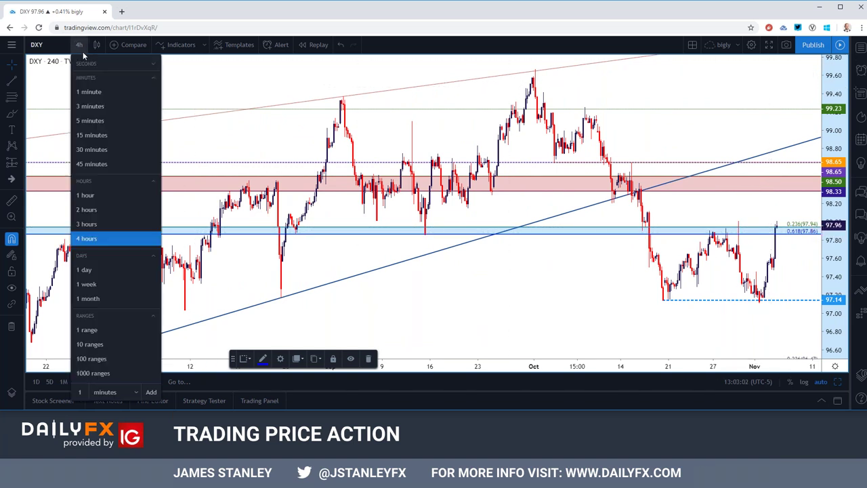
click(93, 196)
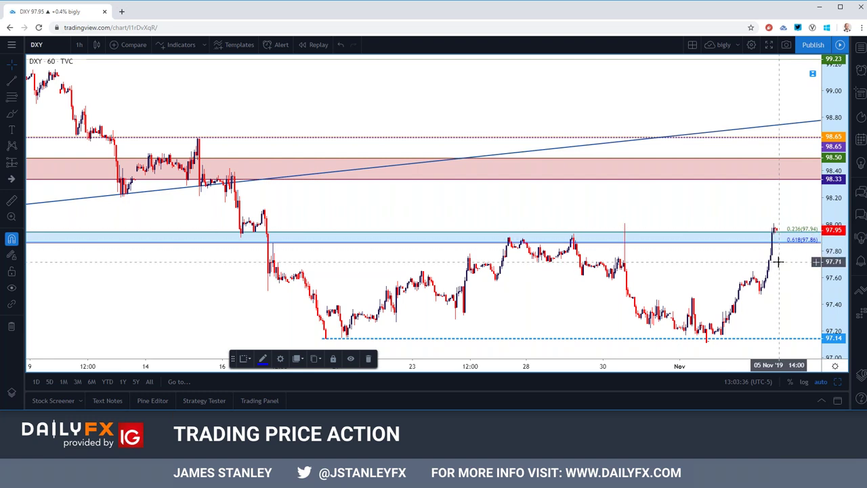
- Set DXY to the 30-minute interval and examine price around the 97.86–97.94 zone, out to early October
click(79, 44)
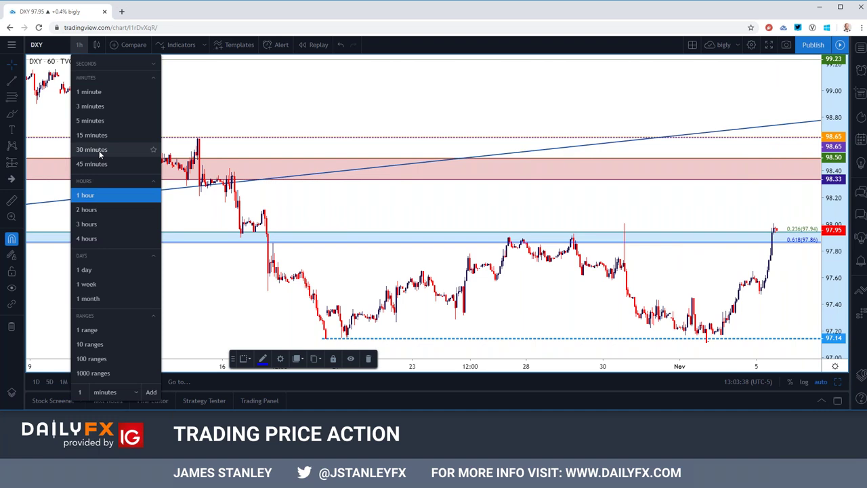
click(99, 153)
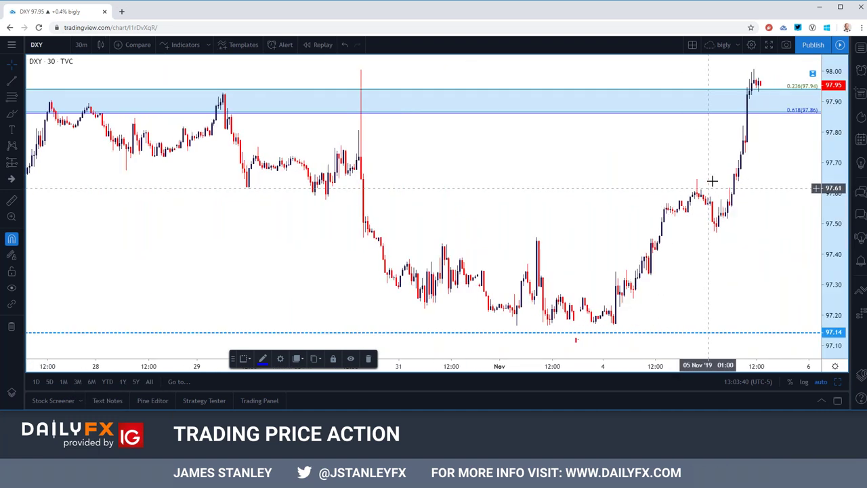
scroll(729, 162, down, 4)
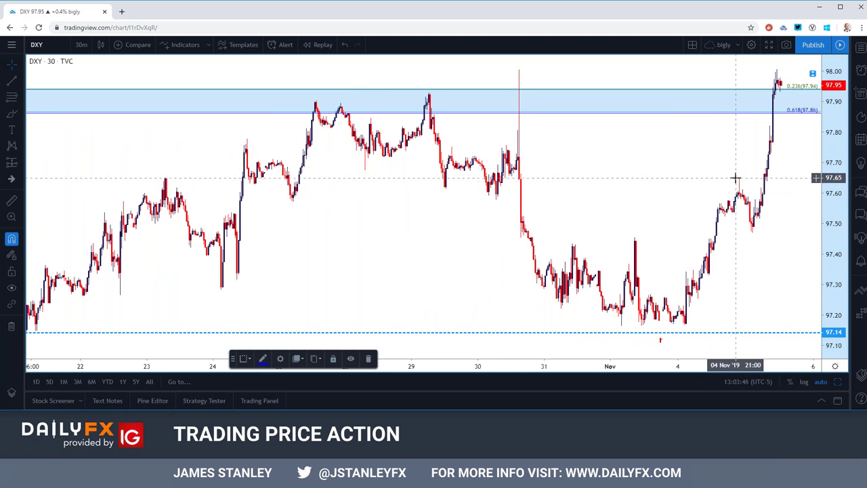
scroll(734, 179, up, 2)
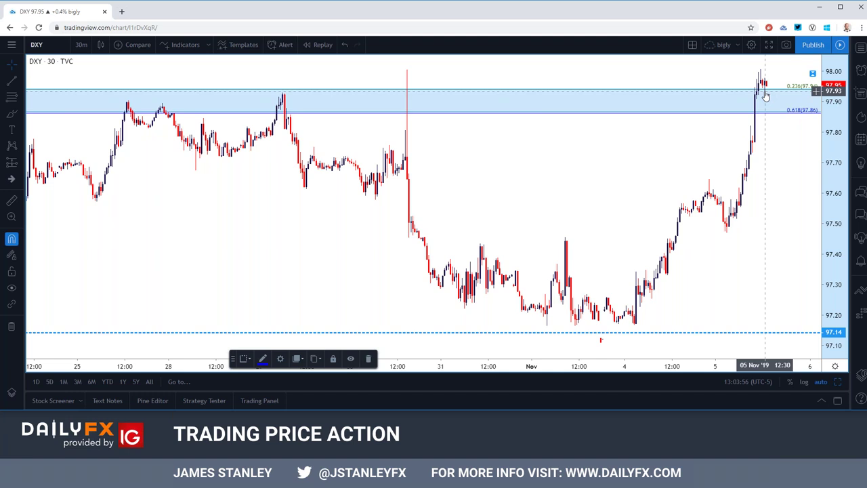
scroll(765, 94, down, 5)
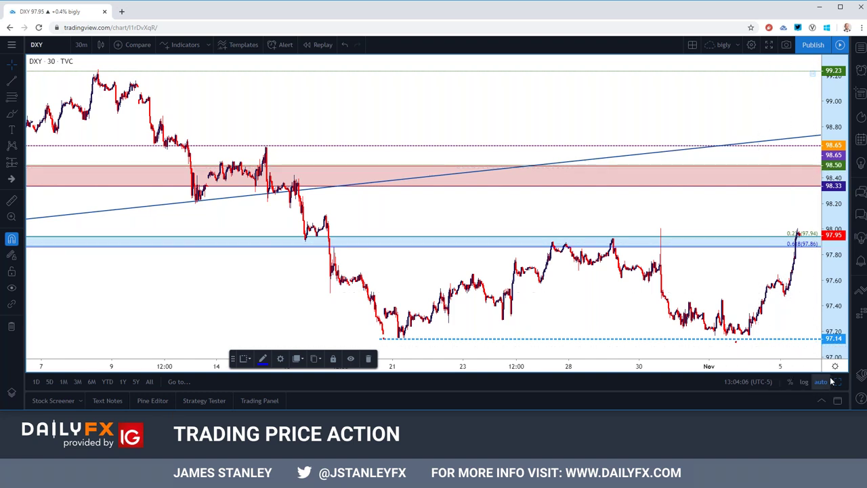
- Switch from the 30-minute chart to the layout's daily DXY chart, maximizing it and its price pane
key(alt+Return)
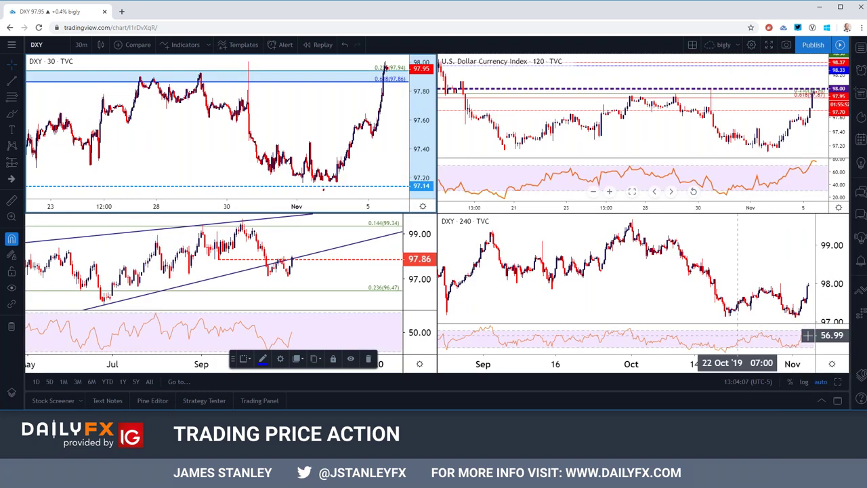
click(373, 248)
key(alt+Return)
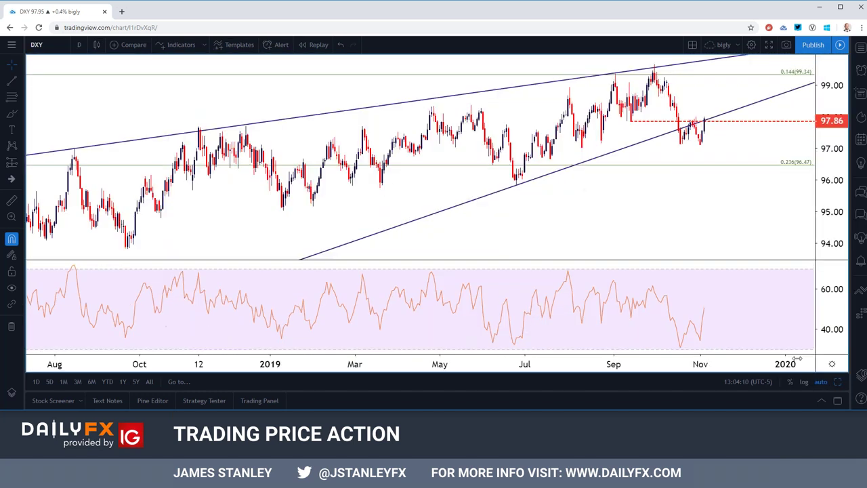
scroll(484, 161, down, 3)
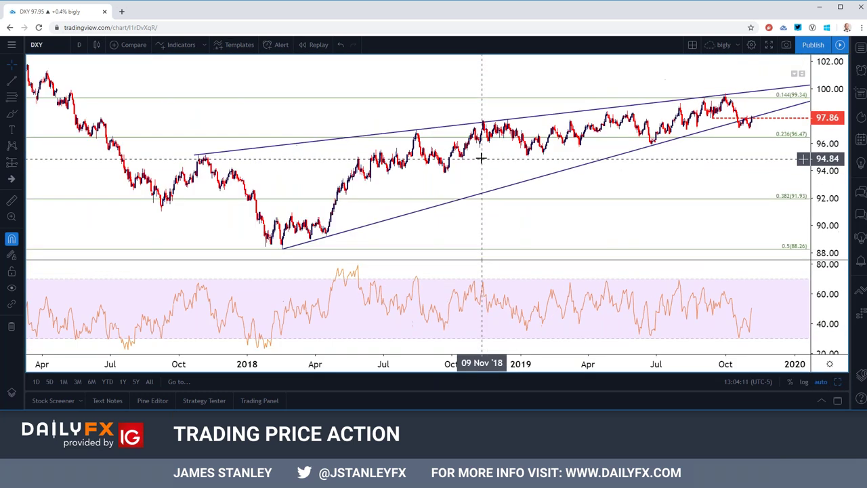
double_click(590, 174)
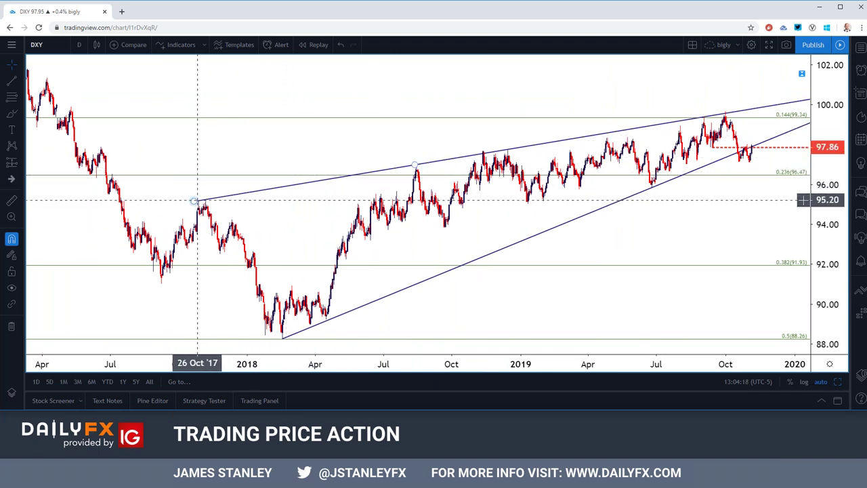
- View DXY on the 1-week interval and examine the rising wedge against the price history since 2014
click(78, 45)
click(113, 285)
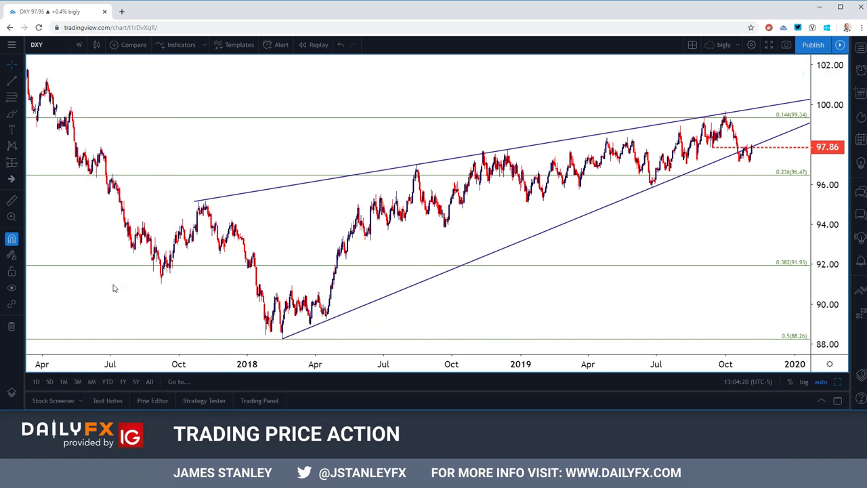
scroll(329, 237, down, 5)
scroll(329, 237, up, 4)
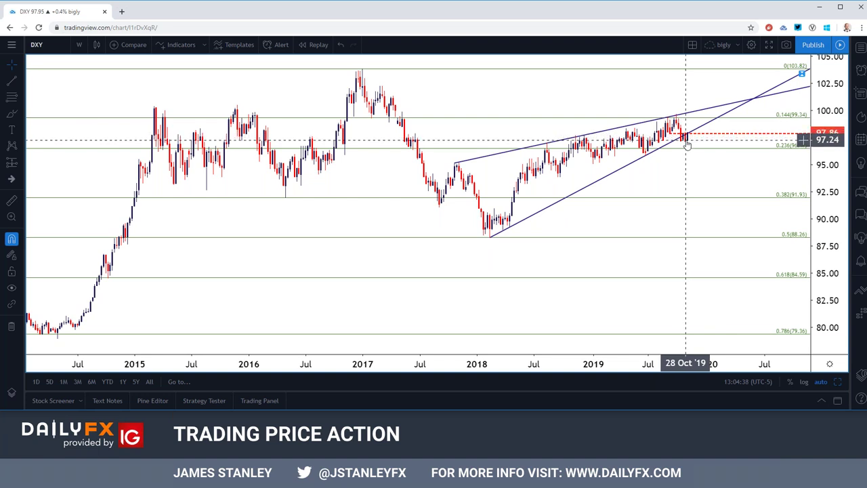
- Return DXY to the 1-day interval and examine price at the wedge's lower trendline
click(81, 45)
click(101, 268)
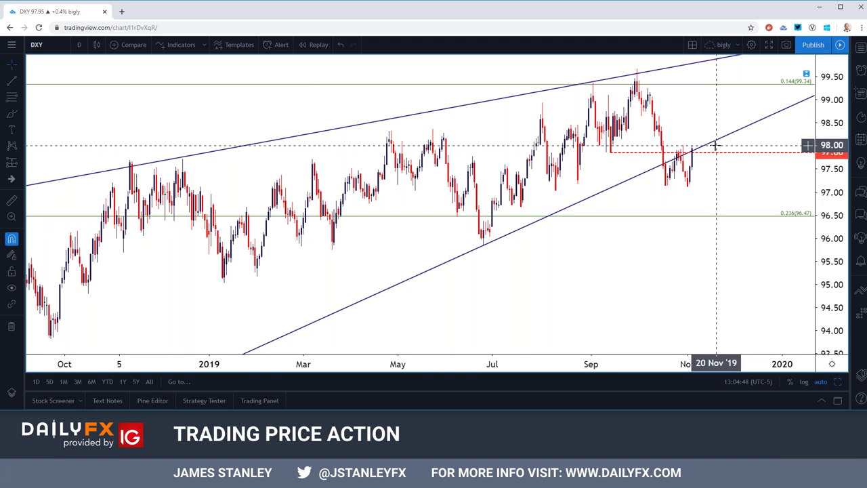
scroll(715, 145, down, 4)
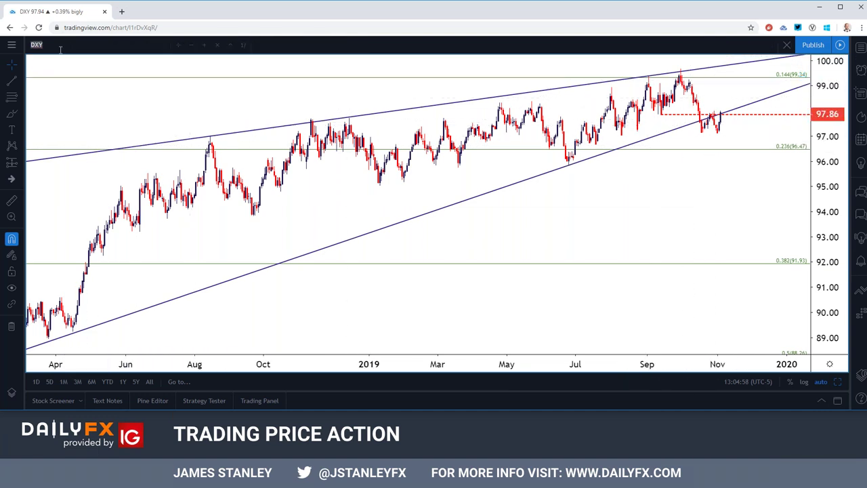
- Change the chart symbol to EURUSD
click(60, 50)
text(E)
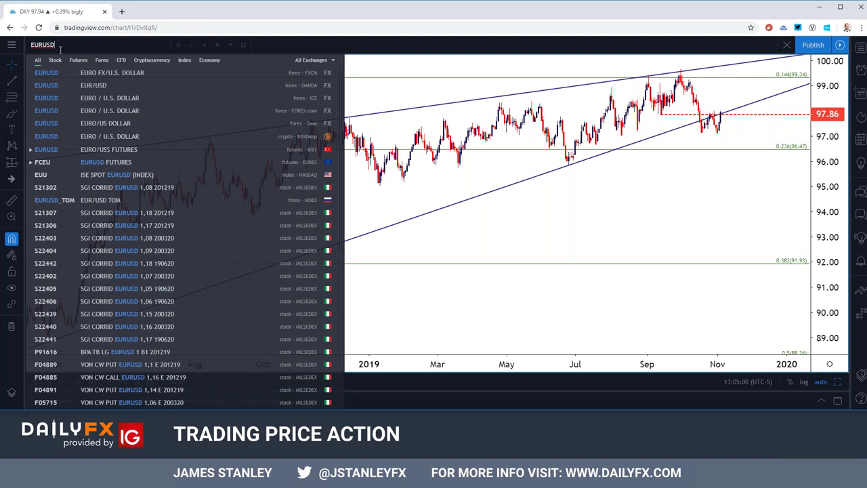
text(URUSD)
key(Return)
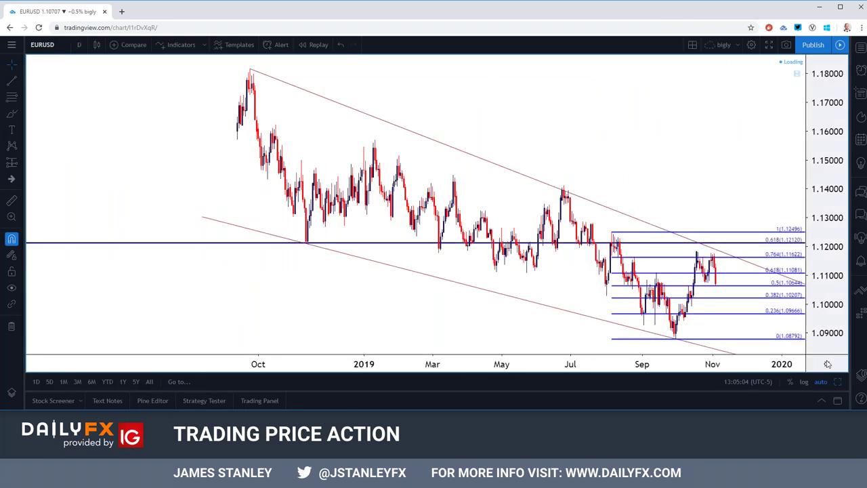
- Maximize the layout's 30-minute EURUSD chart and set it to the 4-hour interval
click(837, 381)
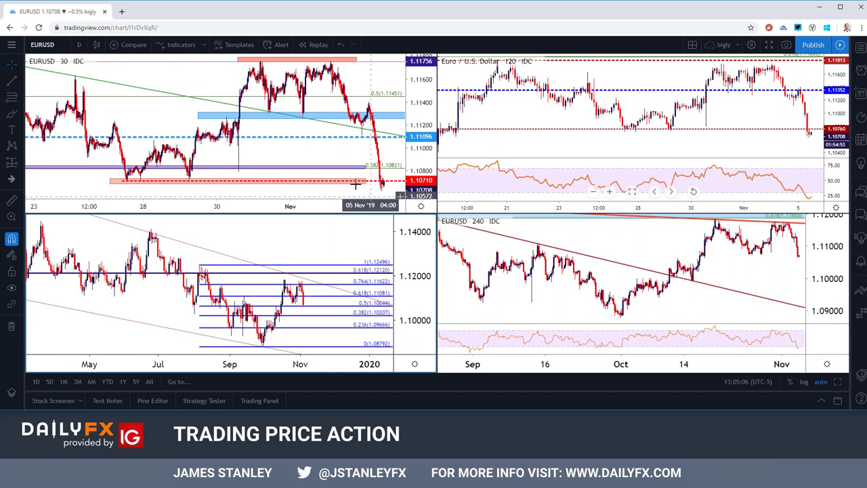
click(837, 382)
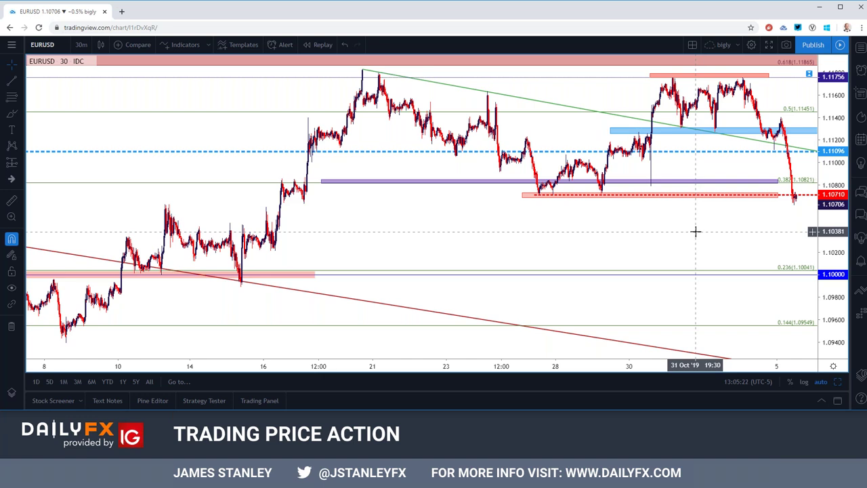
click(81, 44)
click(88, 240)
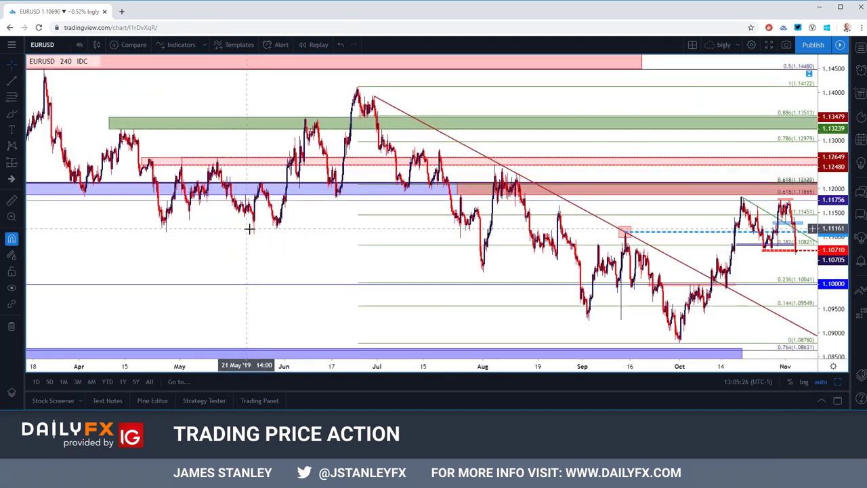
- Examine EURUSD's 4-hour support and resistance zones and the descending trendline, from the 2018 history to the recent price action
scroll(249, 229, up, 3)
scroll(249, 228, up, 3)
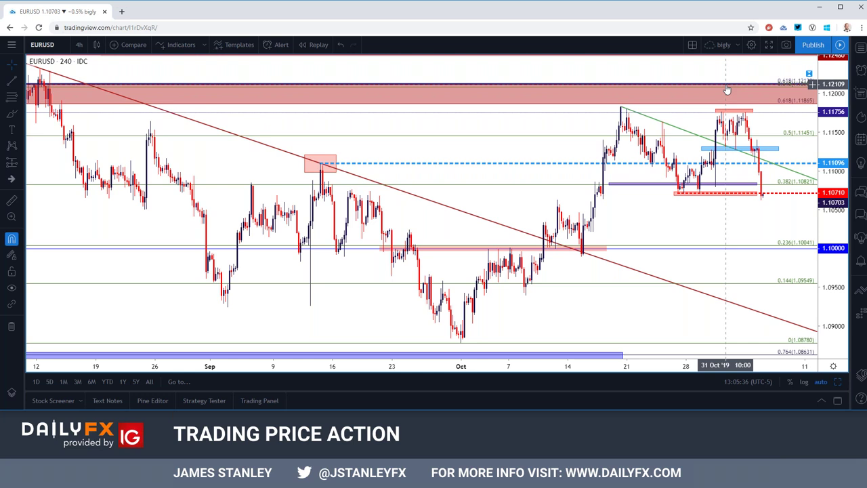
scroll(727, 89, down, 3)
scroll(668, 93, down, 5)
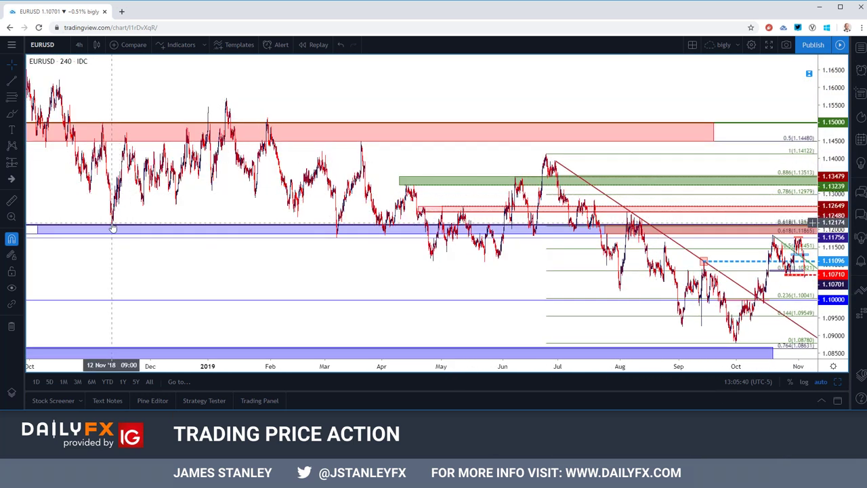
scroll(112, 228, down, 3)
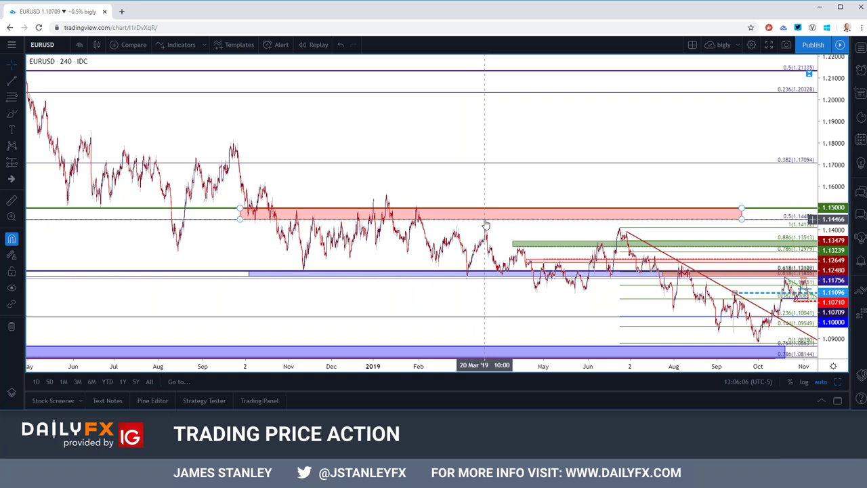
scroll(485, 223, up, 4)
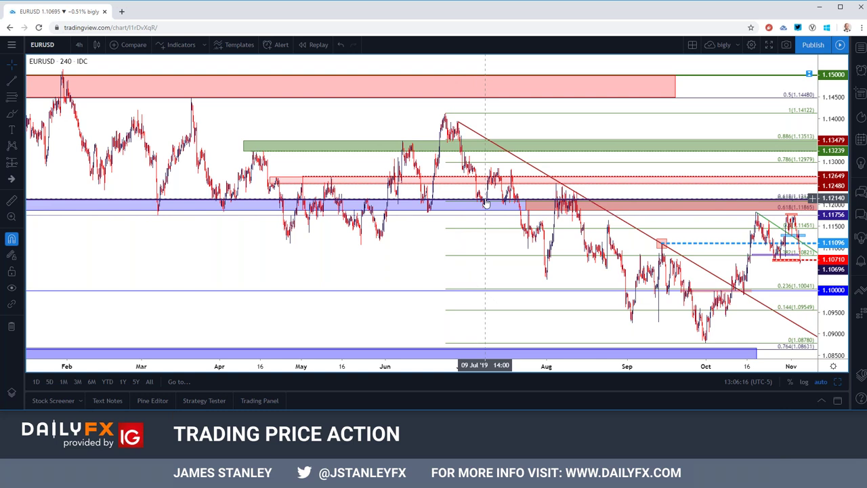
scroll(486, 203, up, 3)
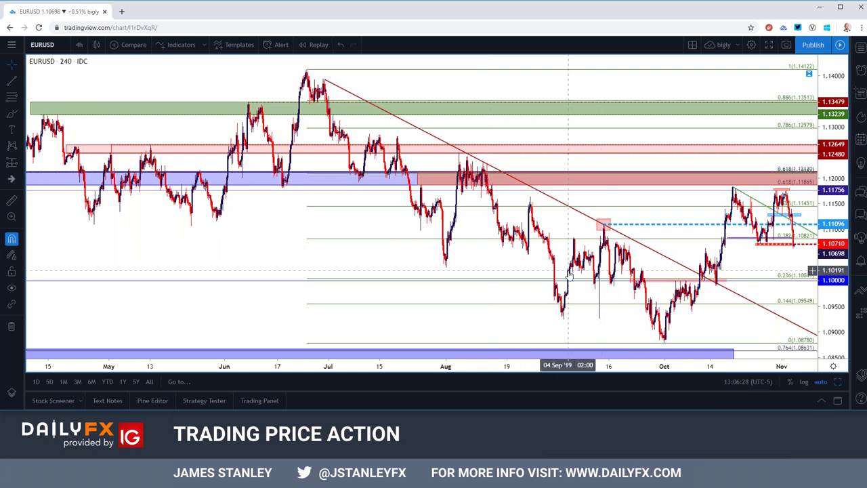
scroll(561, 264, up, 3)
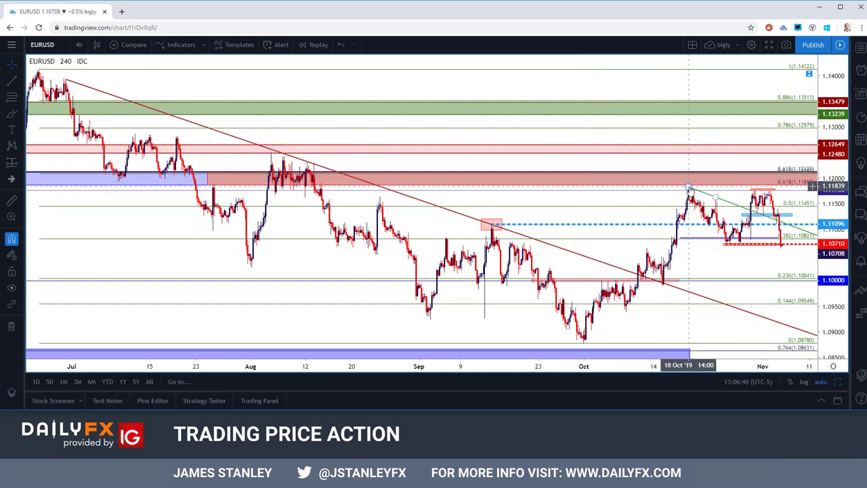
- Set the EURUSD chart to the 1-hour interval and examine price against the October support zone and descending green trendline
scroll(689, 189, up, 3)
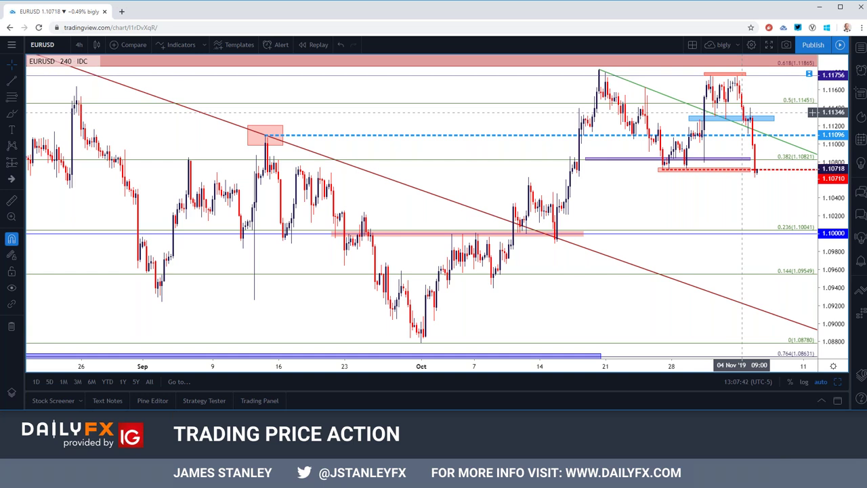
click(80, 45)
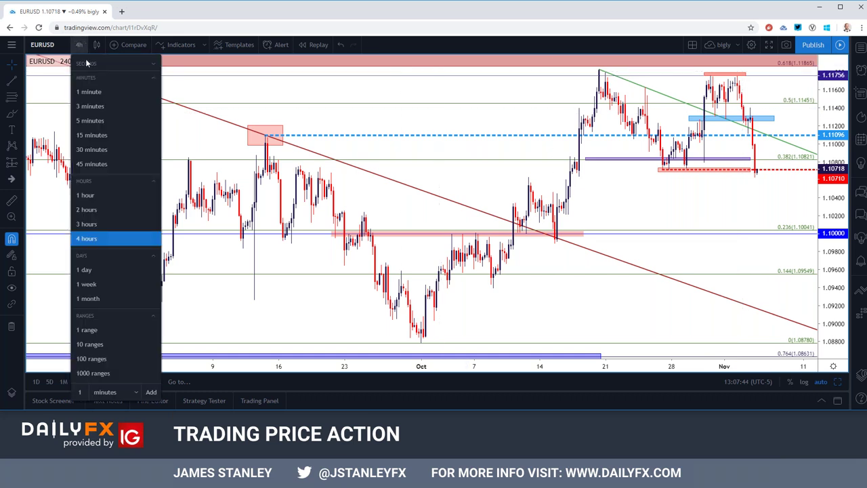
click(86, 195)
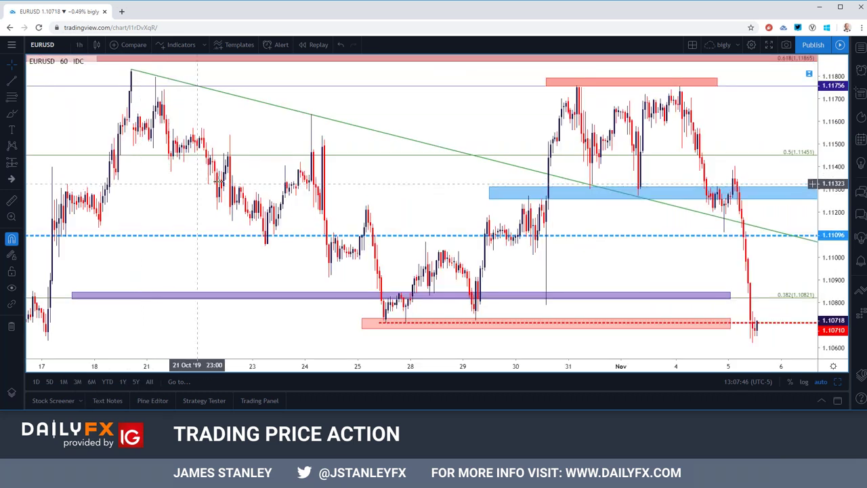
scroll(268, 181, down, 3)
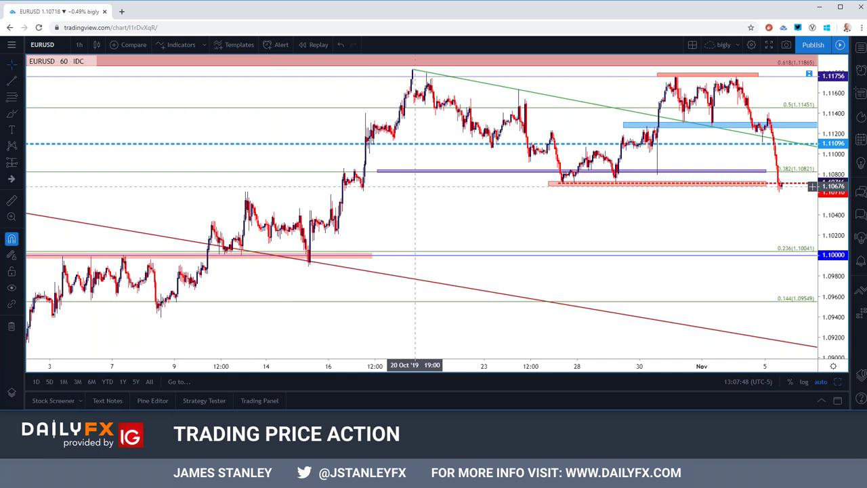
scroll(415, 186, up, 1)
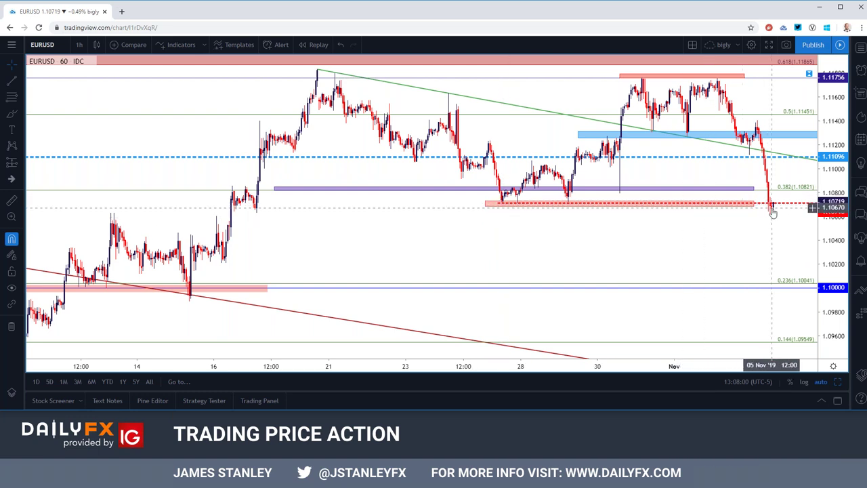
- Set the EURUSD chart to the 15-minute interval and examine the latest drop into the red support zone
click(79, 44)
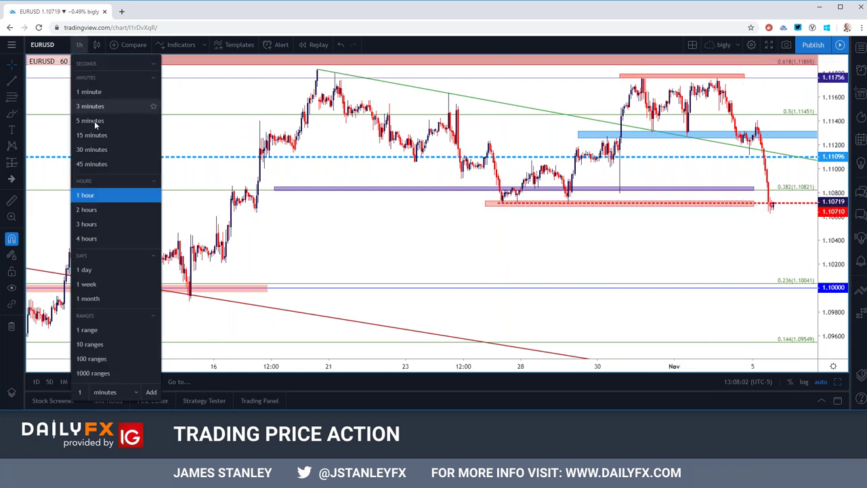
click(92, 135)
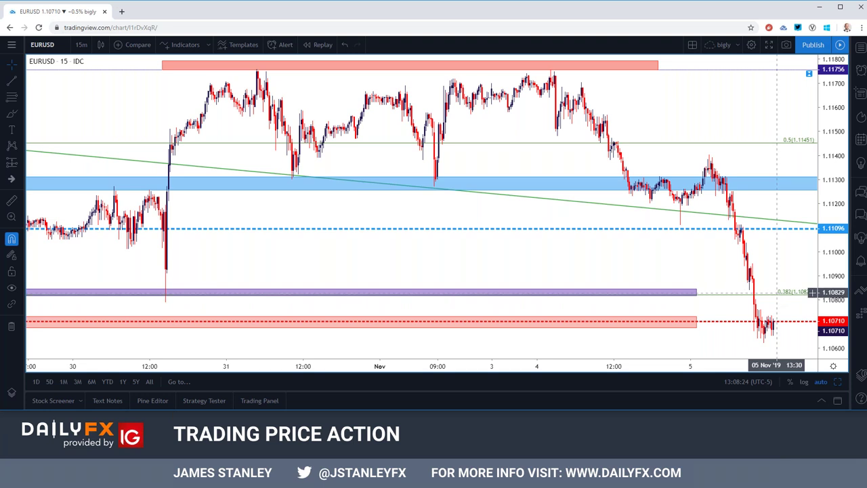
scroll(775, 293, down, 5)
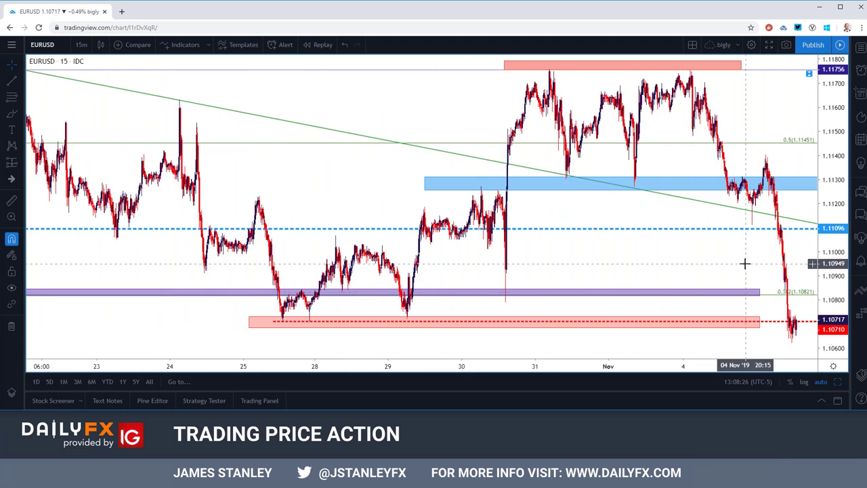
- Restore the multi-chart layout, maximize the daily EURUSD chart with the Fibonacci retracement, and examine the recent price action
click(839, 383)
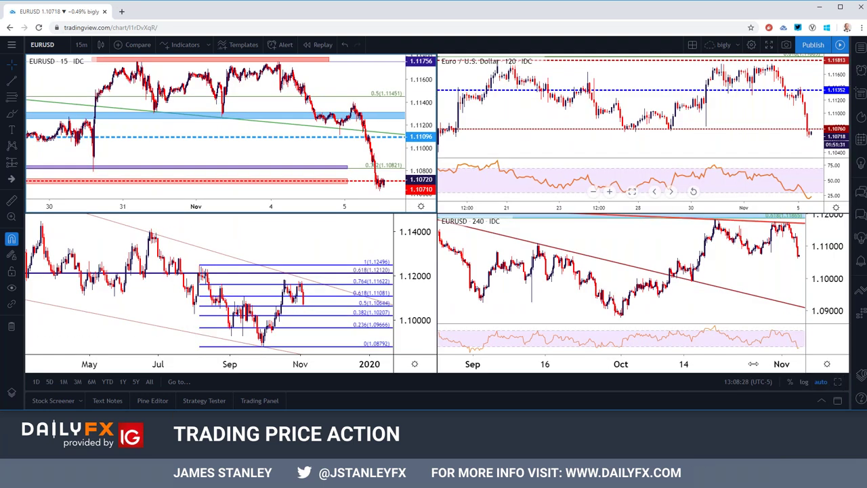
click(837, 382)
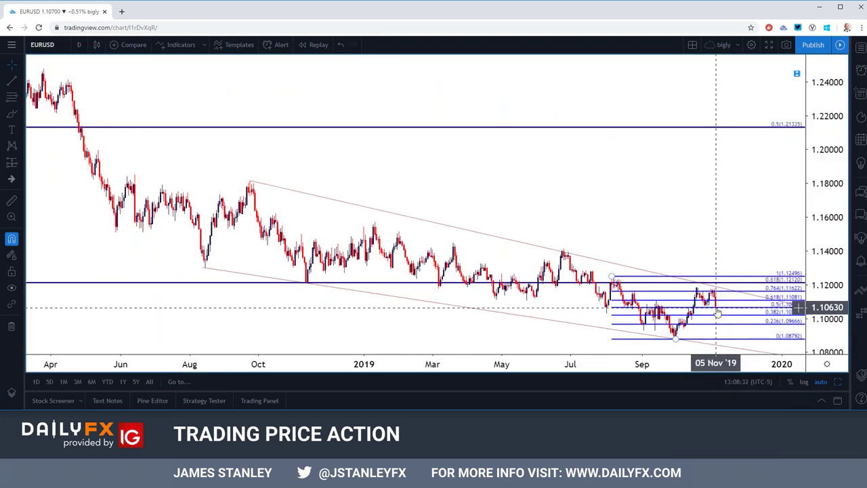
scroll(711, 312, up, 4)
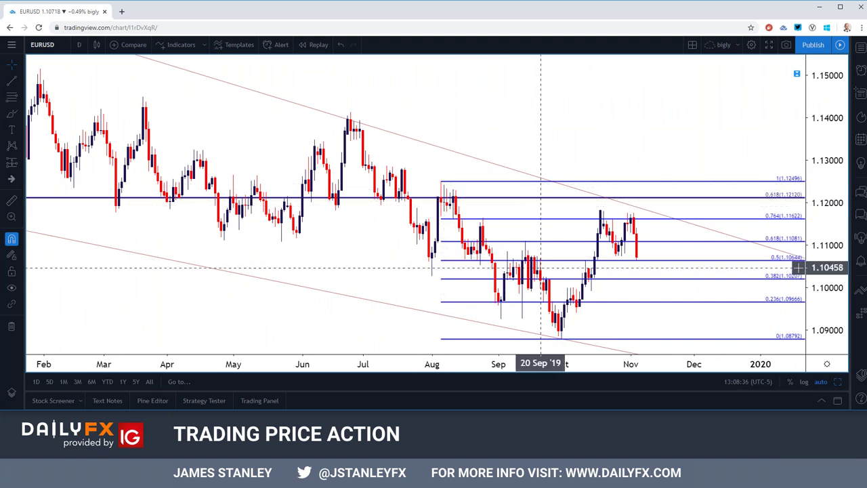
- Examine price at the 0.5 retracement level on the 1-hour interval, and set the chart to the 4-hour interval
click(78, 44)
click(88, 195)
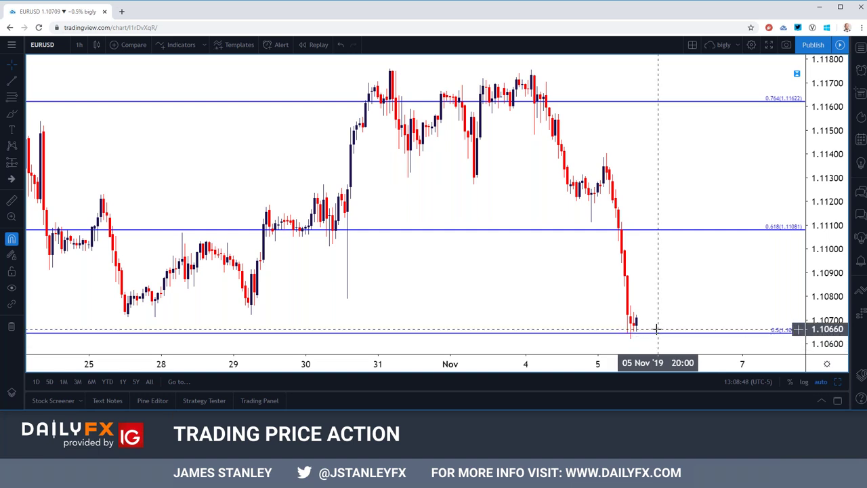
click(80, 45)
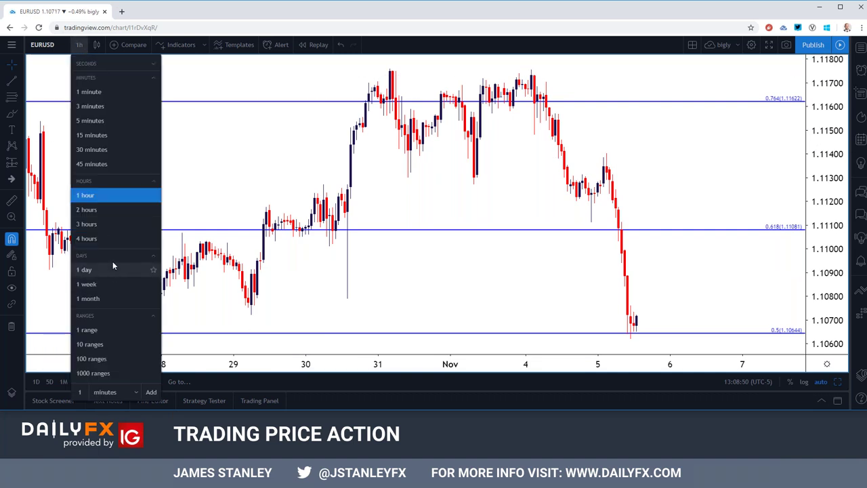
click(111, 243)
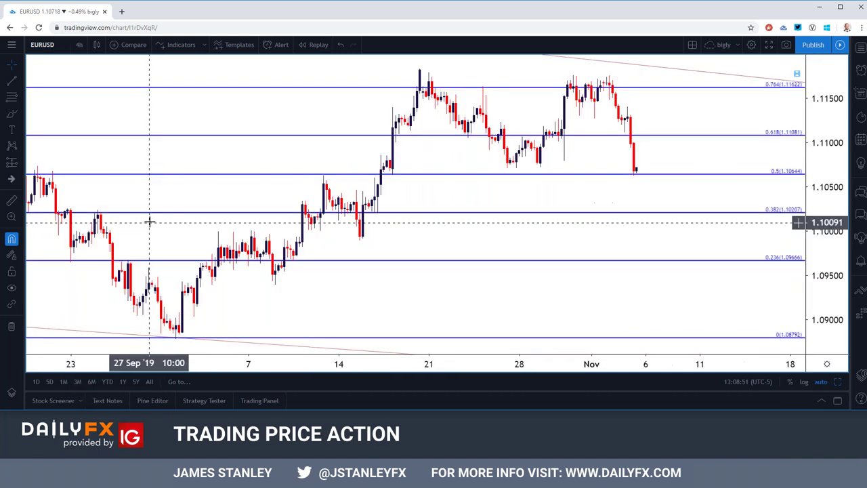
- Draw a horizontal line at about 1.09994 on the 4-hour EURUSD chart and edit its price coordinate
click(19, 81)
click(68, 135)
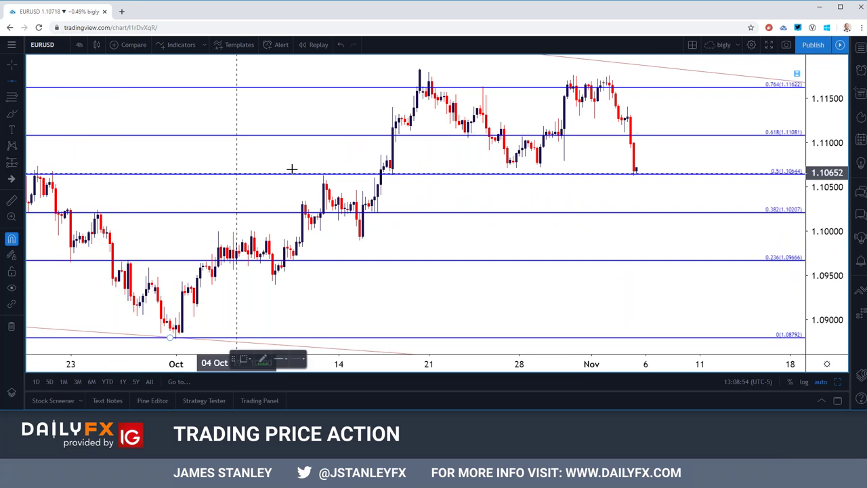
click(418, 231)
click(396, 196)
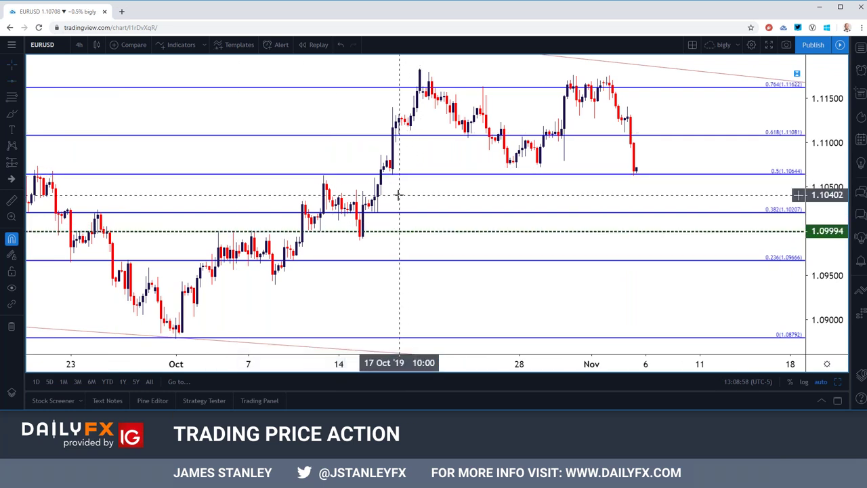
double_click(415, 231)
click(406, 138)
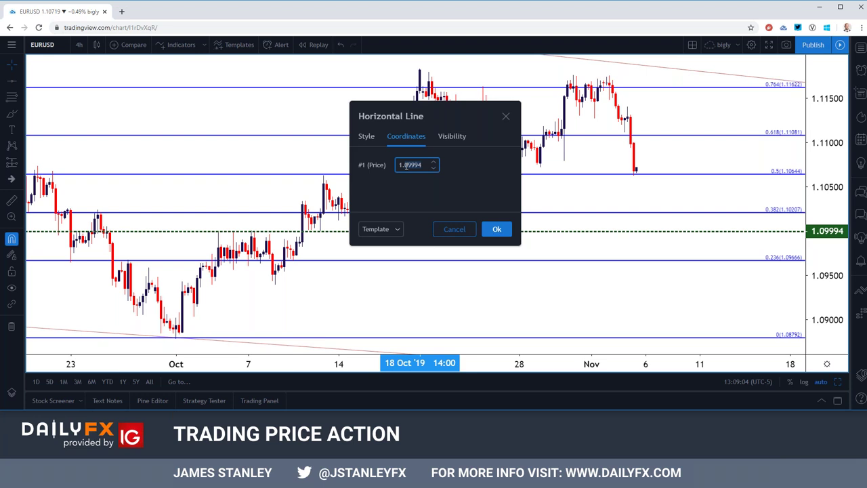
click(496, 228)
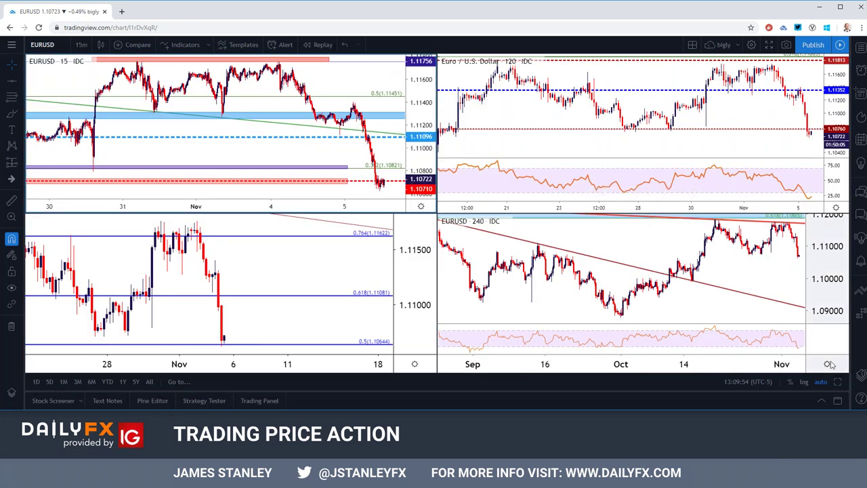
- Set the layout's 15-minute EURUSD chart to the 1-day interval and examine recent price against the descending trendline and support levels
click(81, 45)
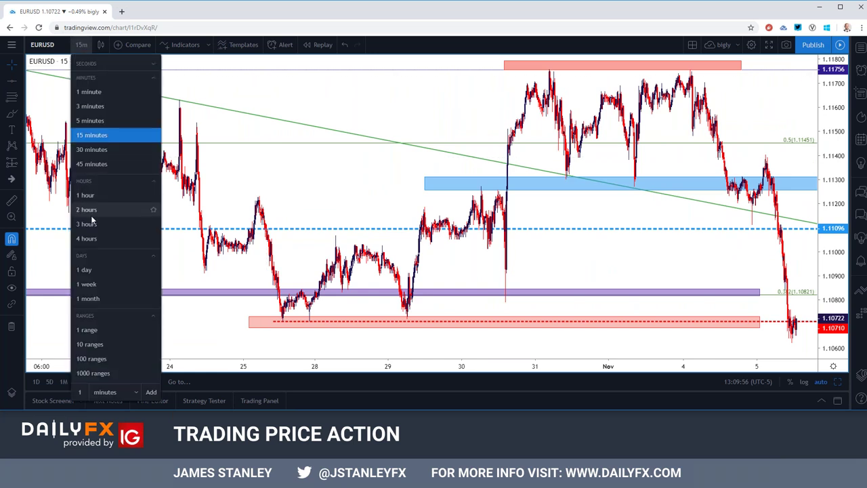
click(87, 269)
scroll(384, 272, up, 5)
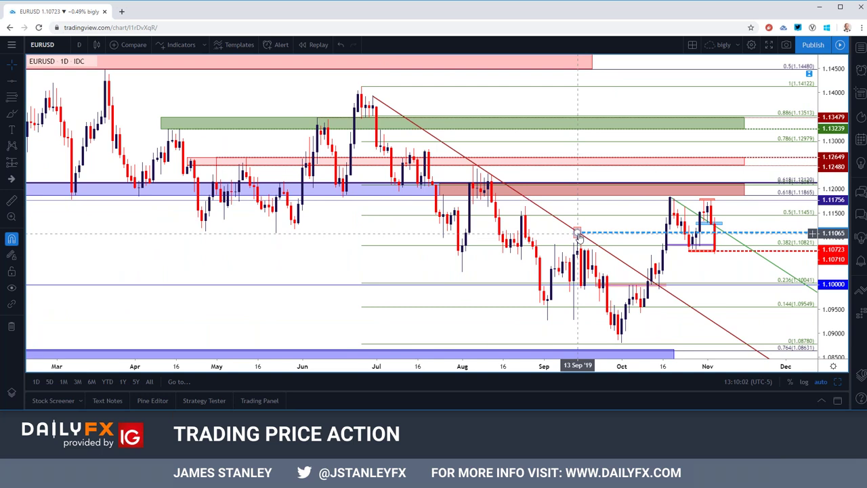
click(714, 204)
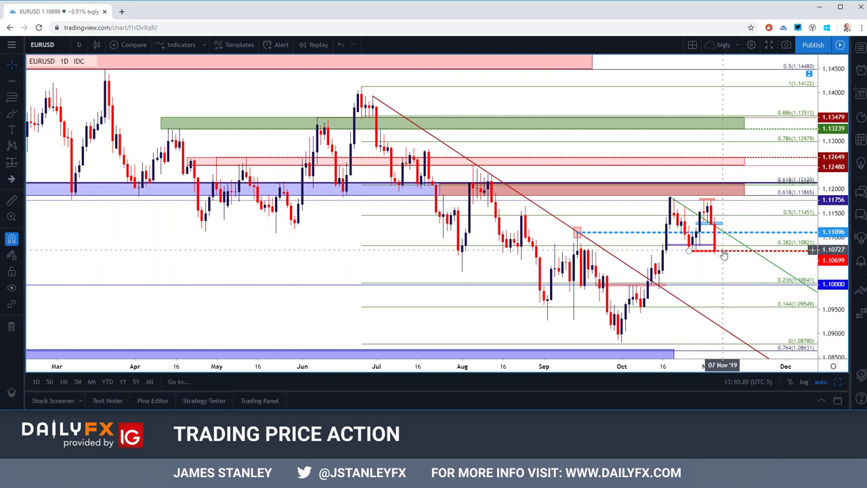
scroll(722, 249, down, 2)
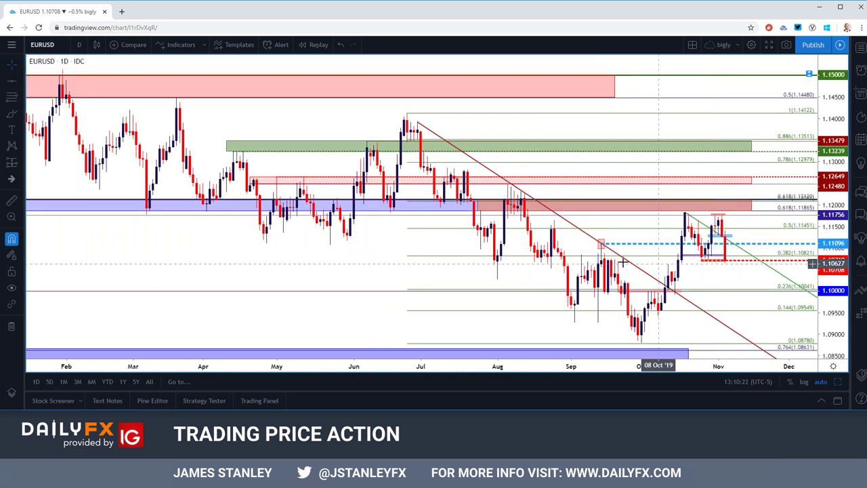
- Return EURUSD to the 4-hour interval and examine price at the red support zone formed by the late-October lows
click(80, 46)
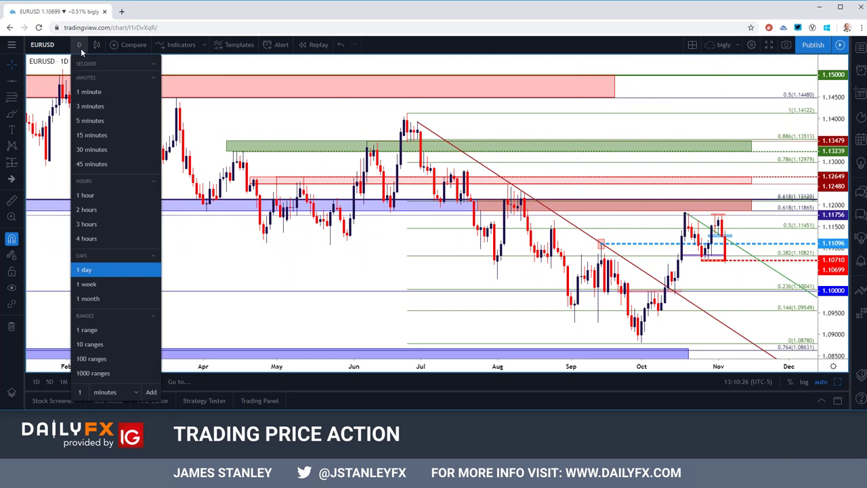
click(119, 238)
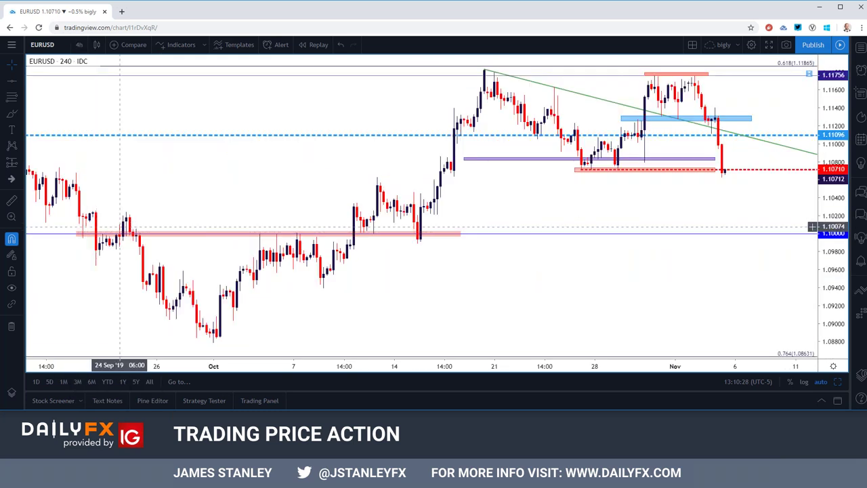
scroll(217, 186, up, 2)
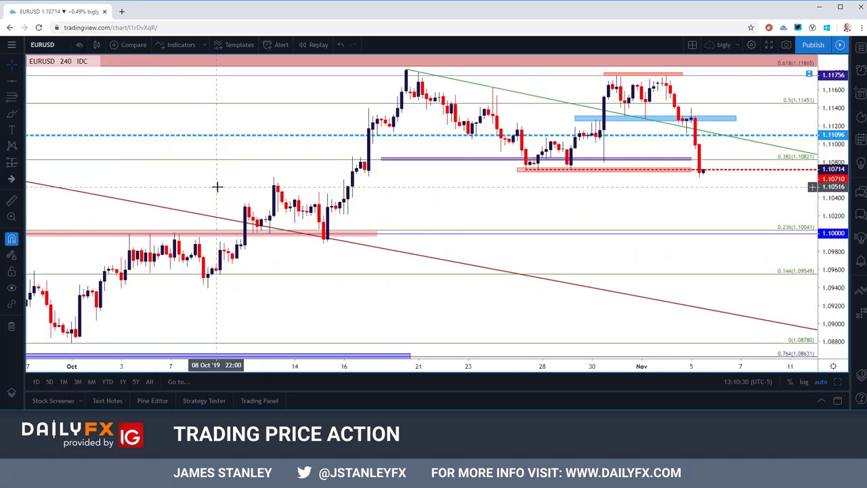
scroll(217, 186, up, 2)
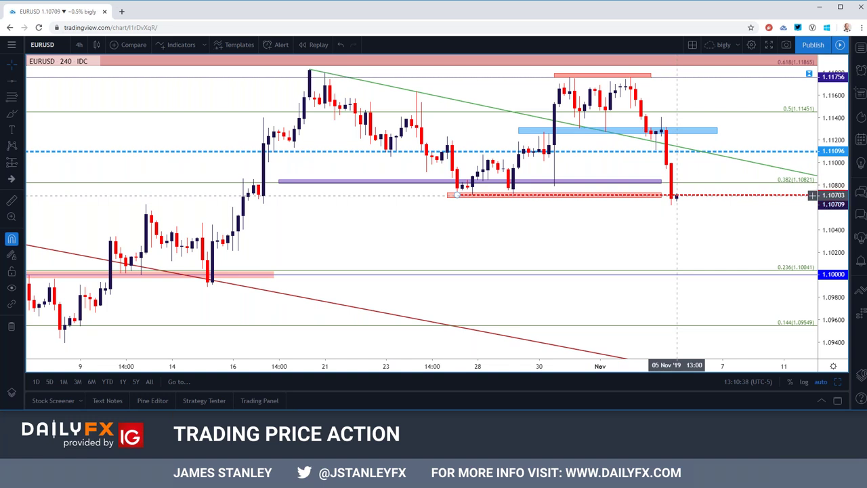
scroll(676, 196, down, 3)
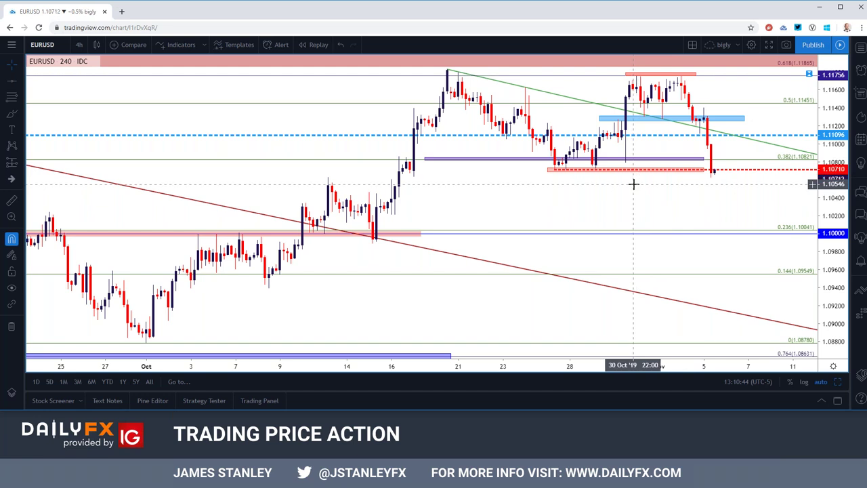
- Change the chart symbol to GBPUSD
click(42, 45)
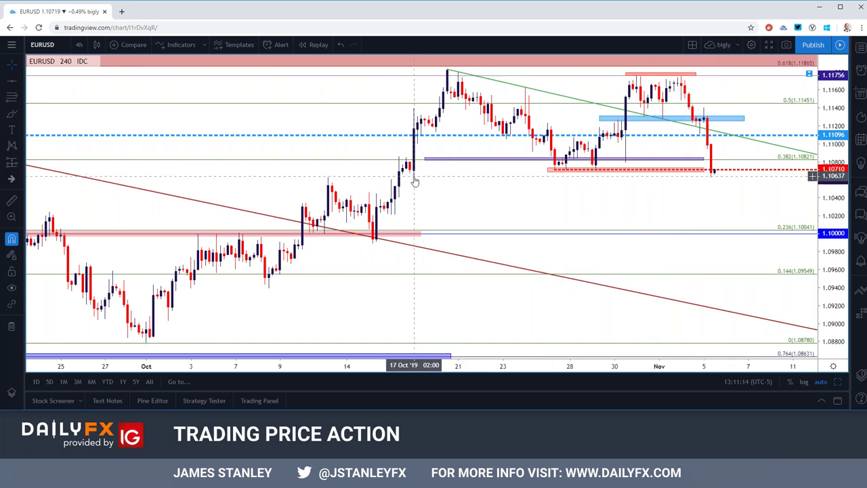
click(66, 48)
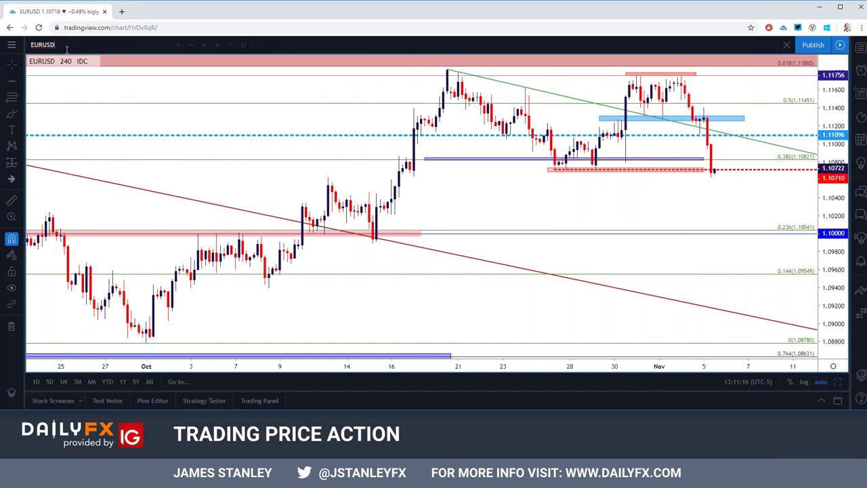
key(BackSpace)
text(FX_IDC:GBPUSD)
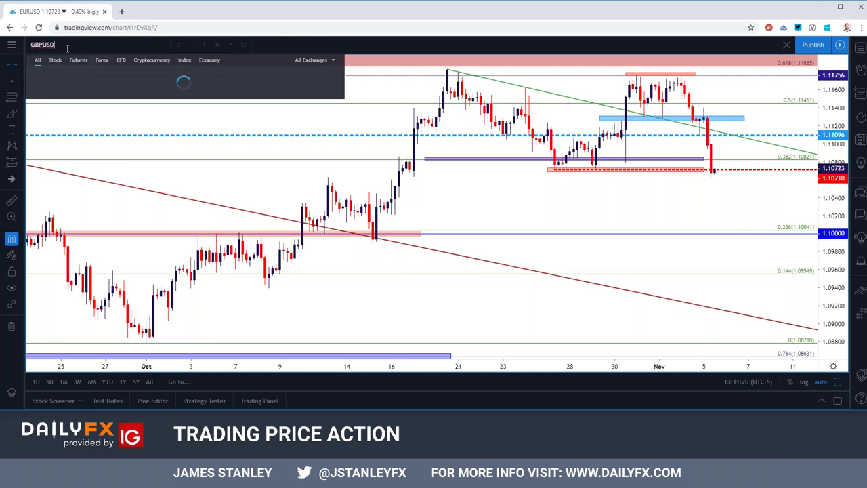
key(Return)
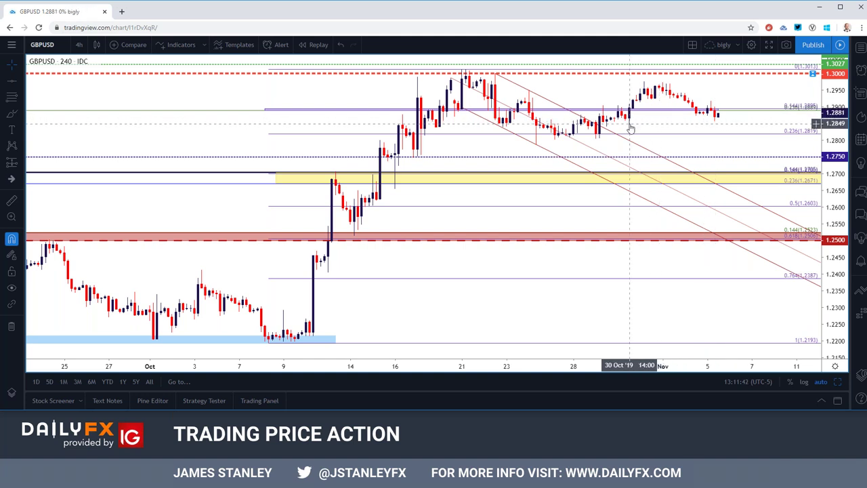
- Examine GBPUSD's longer-term levels on the 1-day interval and return the chart to the 4-hour interval
click(79, 45)
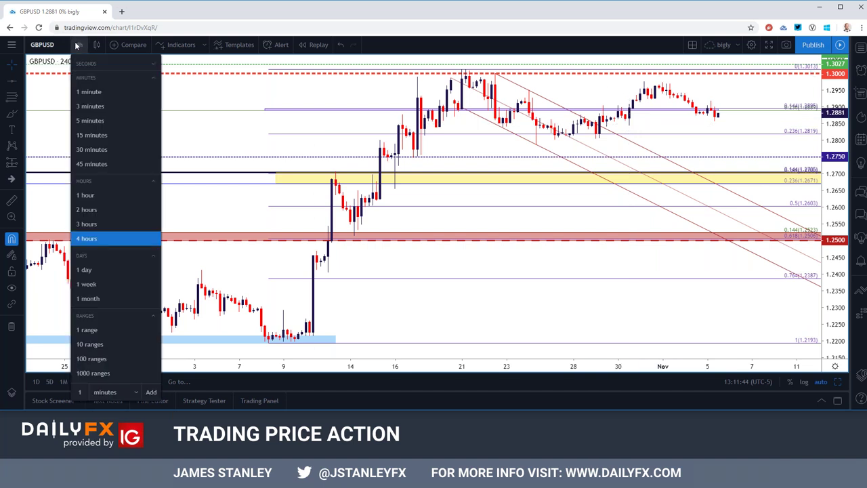
click(101, 270)
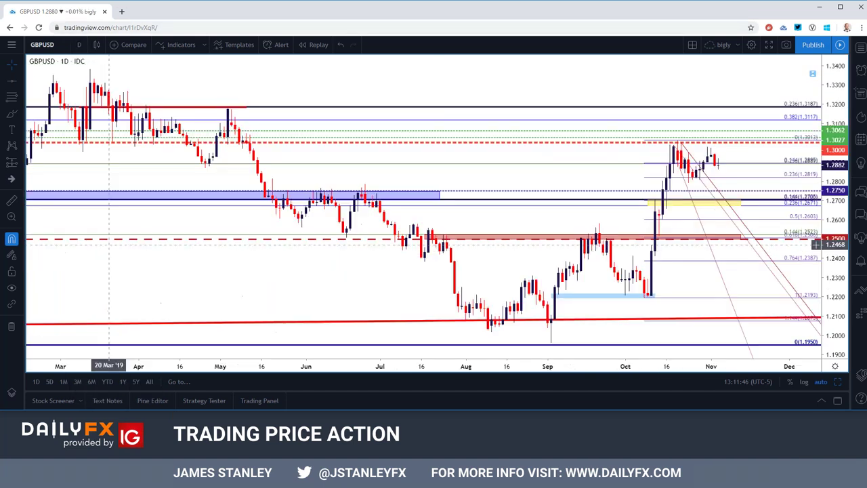
click(79, 45)
click(93, 238)
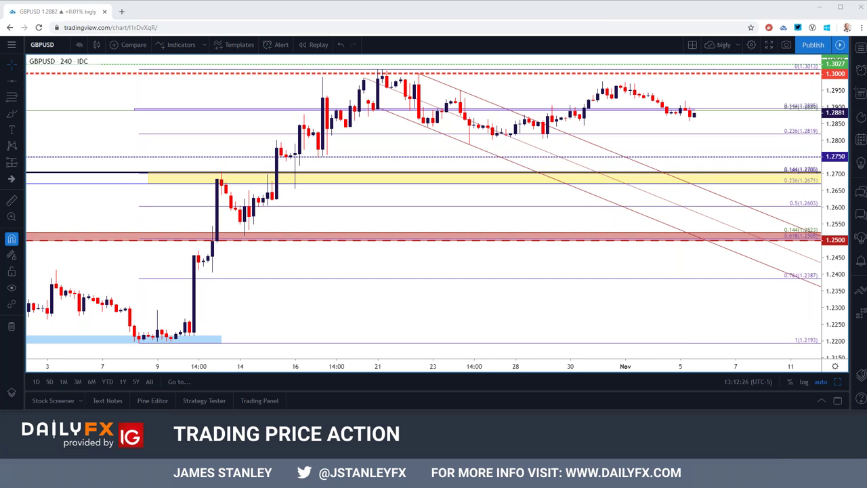
- Bring the trading news and analysis page into the browser window as a second tab
drag(866, 135, 444, 15)
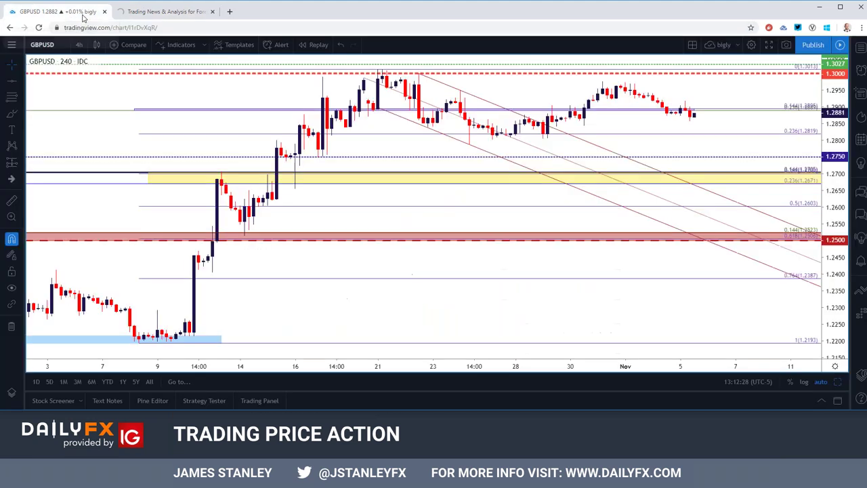
- Return to the price chart and change its symbol to DXY, showing the dollar index's price action since mid-September
click(84, 14)
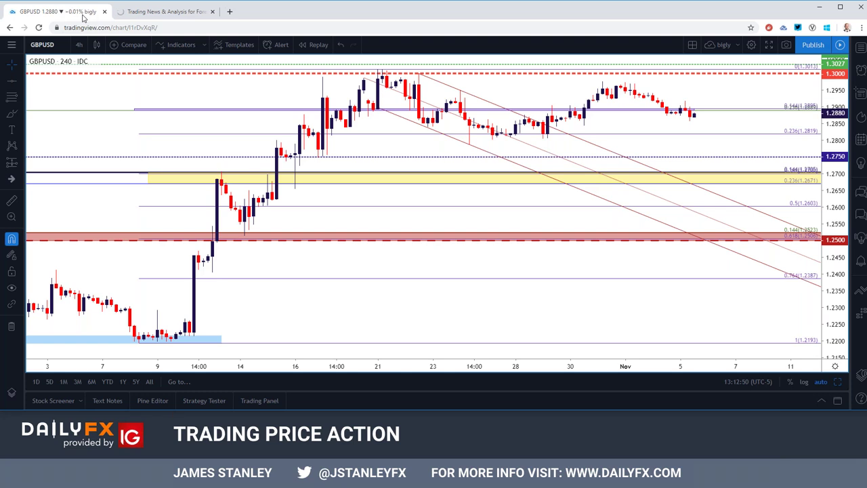
click(81, 45)
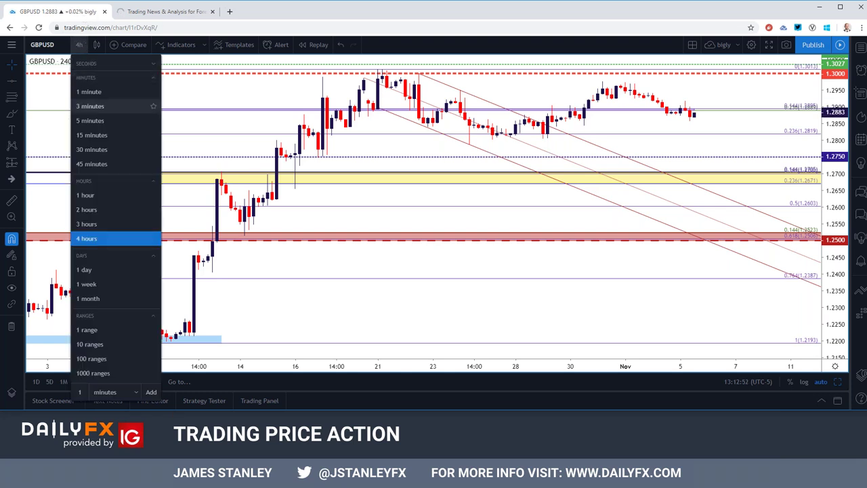
click(45, 44)
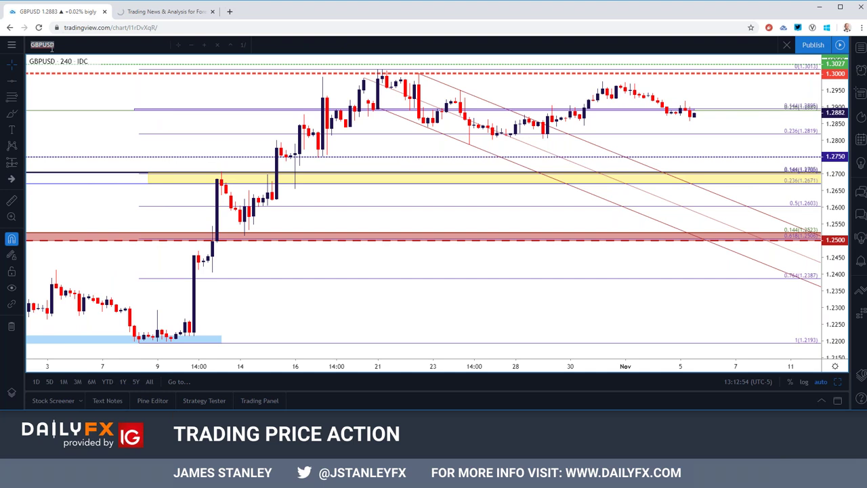
text(DXY)
key(Return)
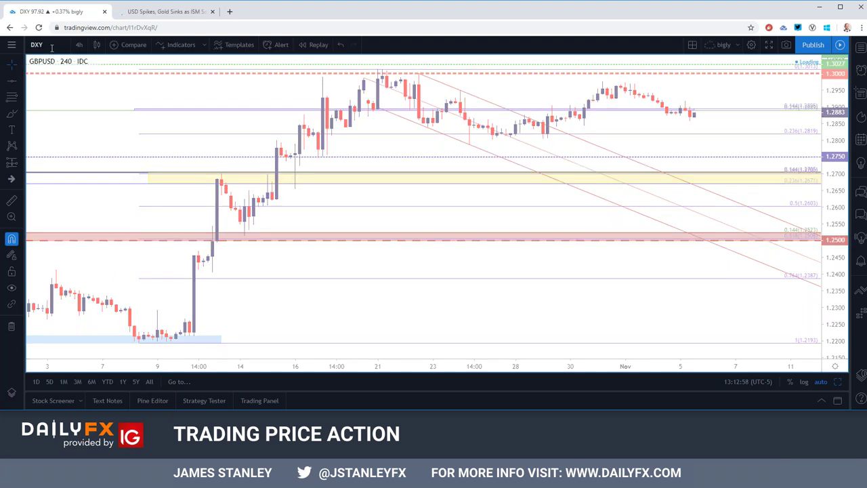
scroll(184, 120, down, 2)
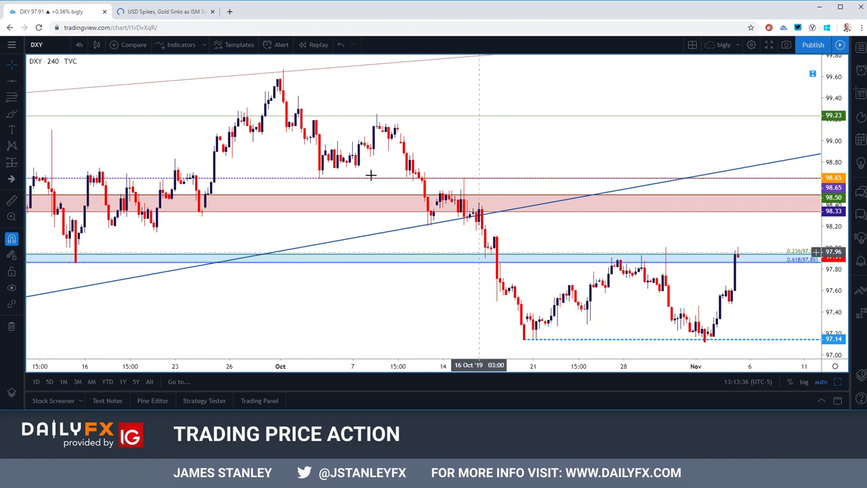
- Check the news article about the USD spike and close its page
click(175, 14)
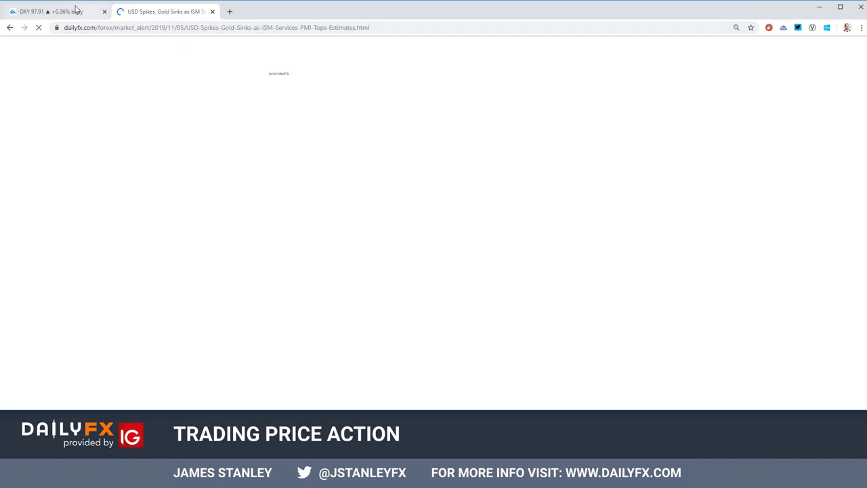
click(212, 12)
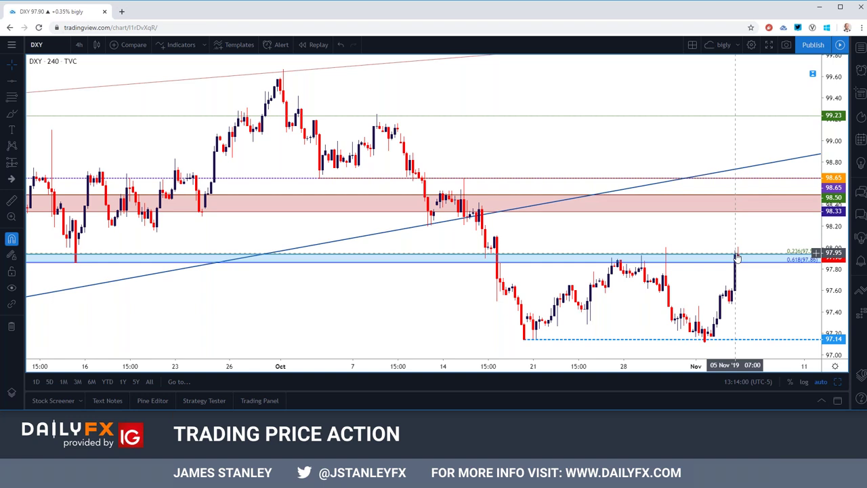
- Change the chart symbol to GBPUSD, using the ICE forex feed
click(57, 46)
text(GBPUSD)
key(Down)
key(Down)
key(Down)
key(Down)
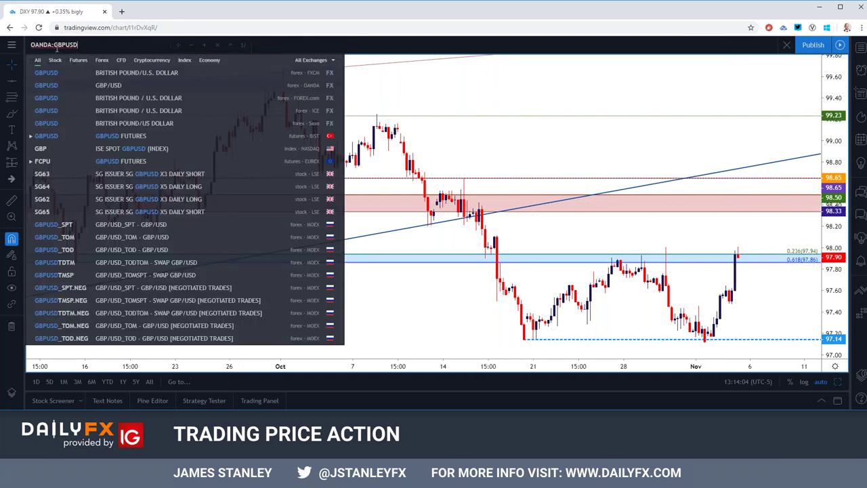
key(Return)
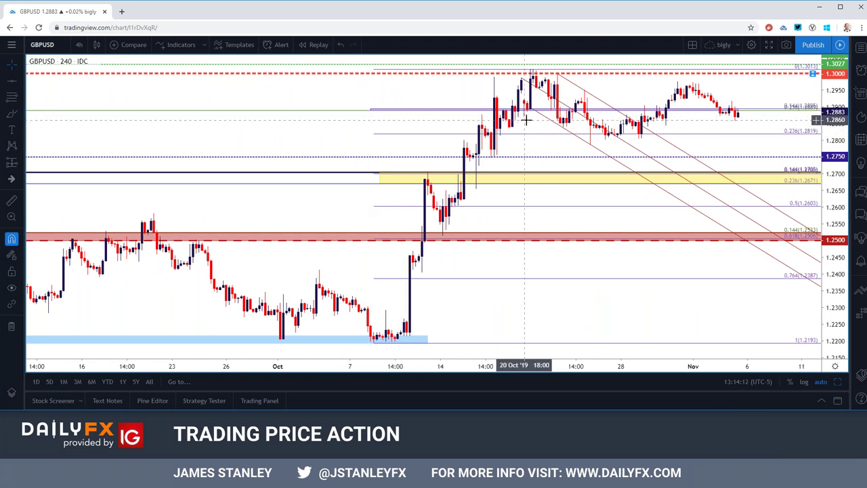
- Set GBPUSD to the 1-day interval and delete the three thin descending red lines drawn from the October highs
drag(472, 72, 470, 70)
click(79, 45)
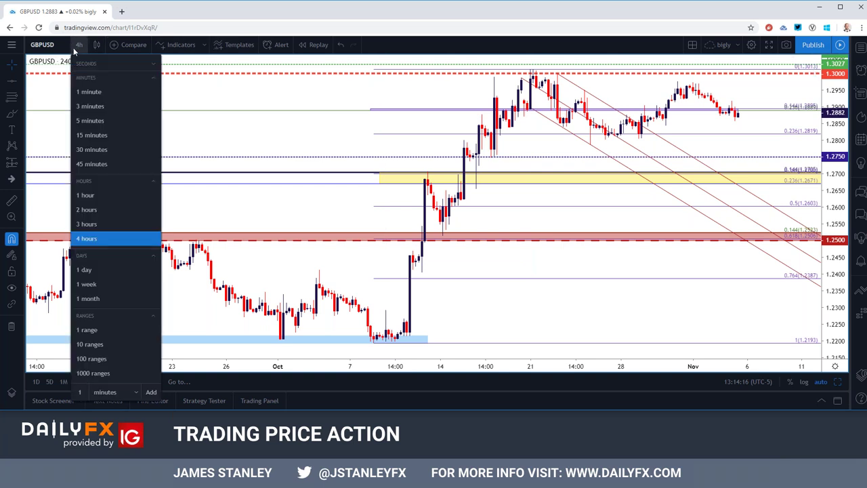
click(85, 270)
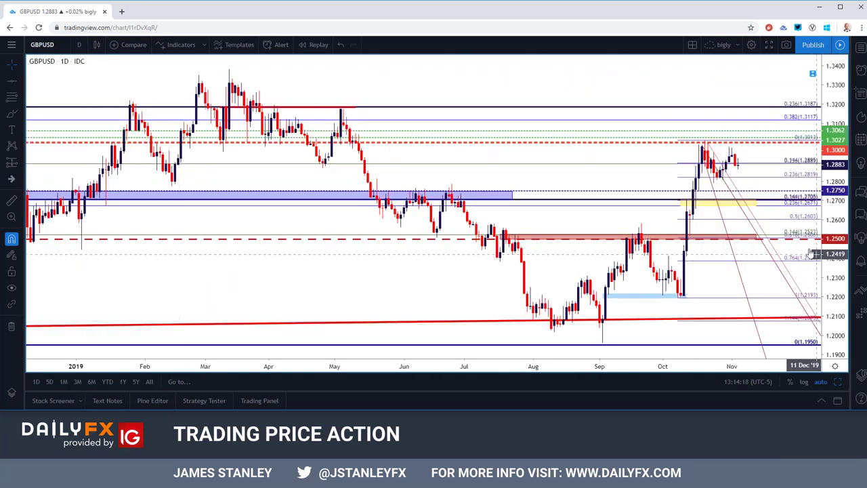
click(762, 234)
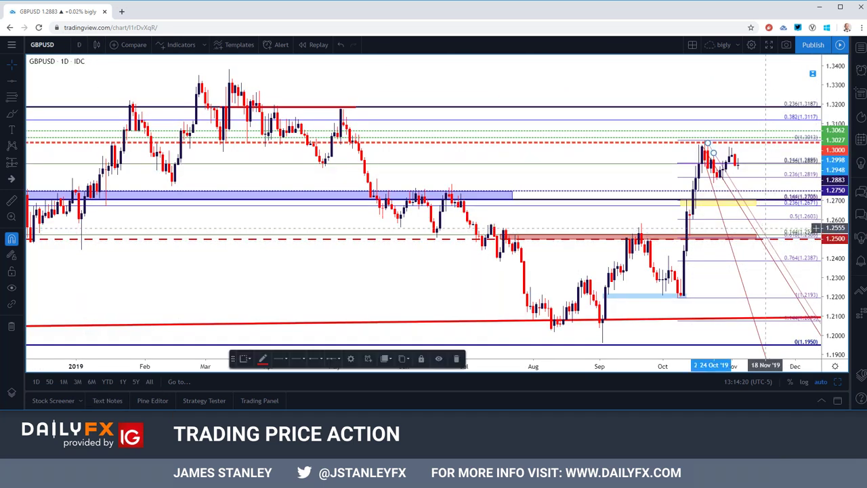
click(774, 222)
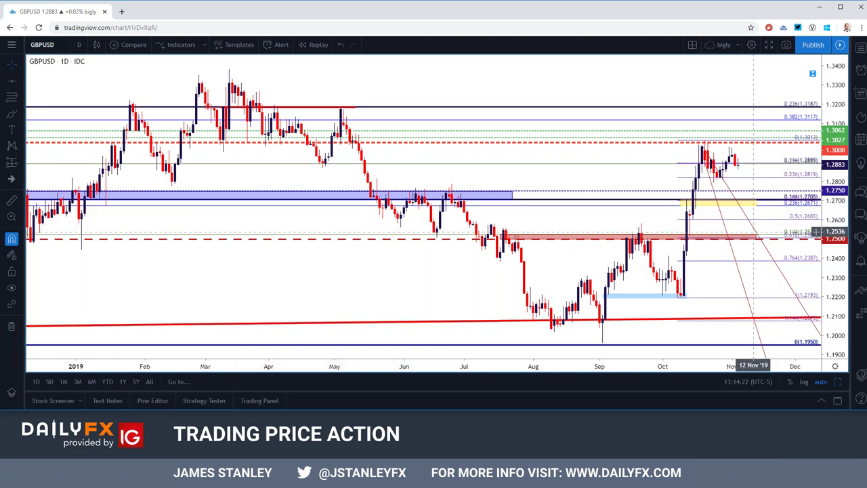
click(707, 155)
key(Delete)
click(728, 227)
key(Delete)
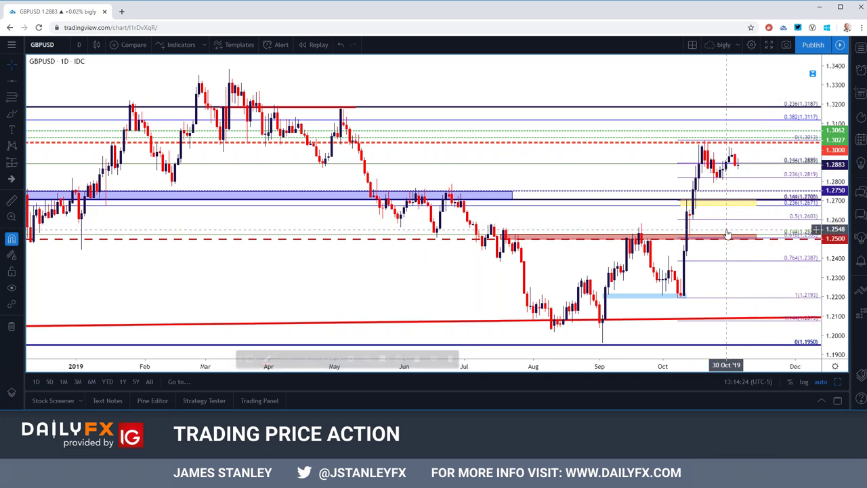
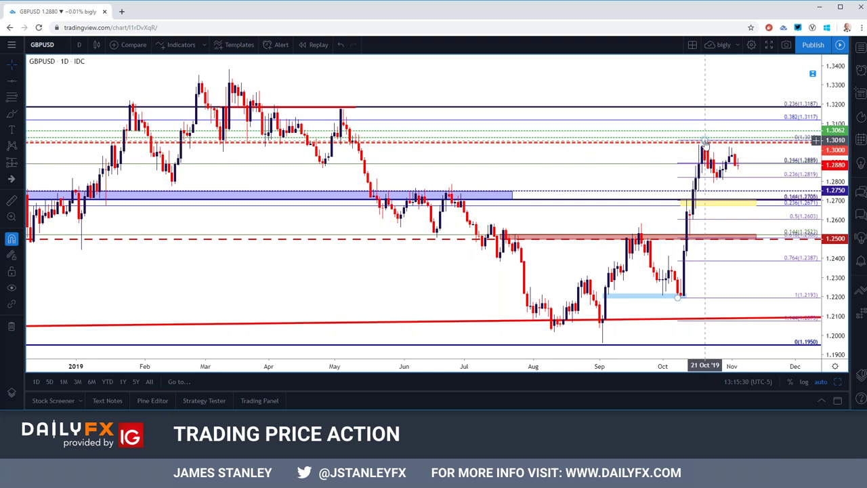
- Return GBPUSD to the 4-hour interval and examine price against the 1.3000 resistance line and the wider move since September
click(80, 46)
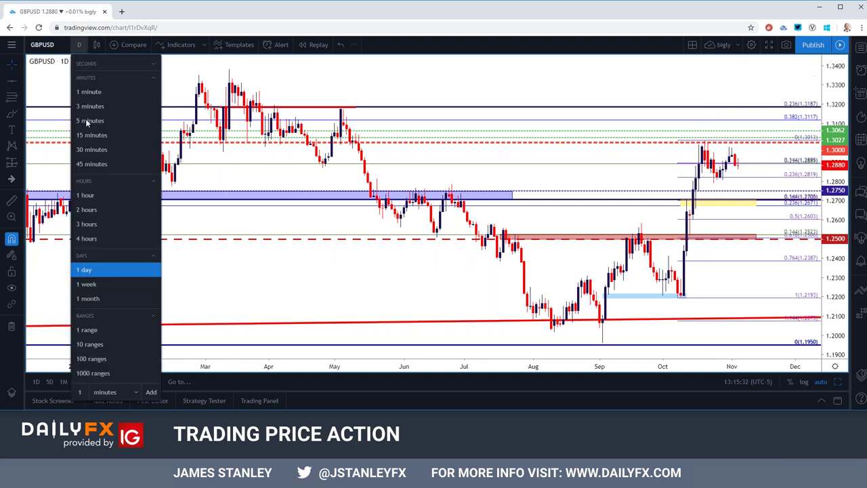
click(87, 239)
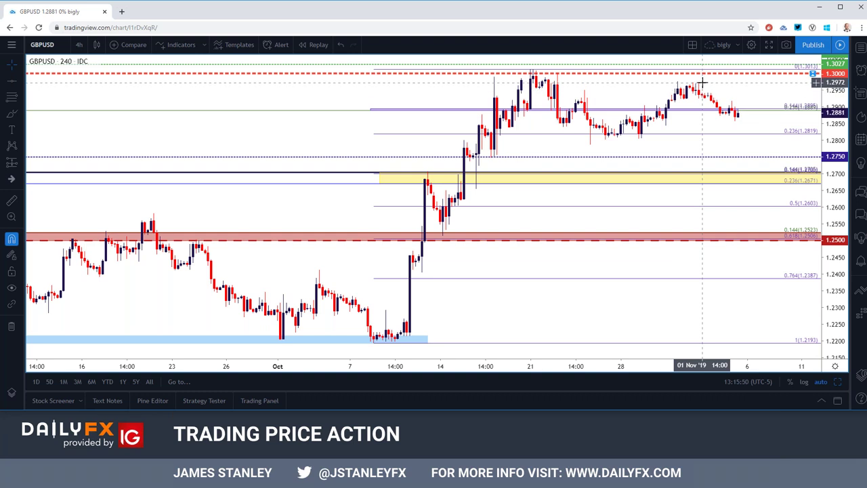
drag(703, 75, 707, 77)
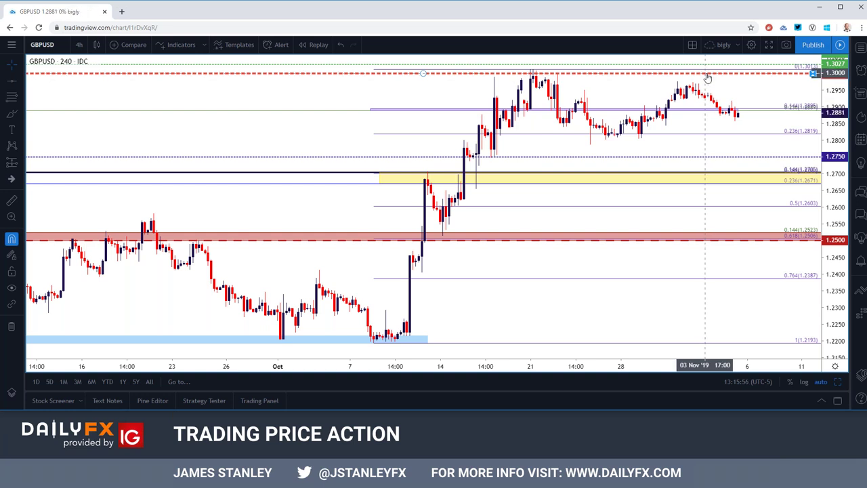
drag(708, 78, 707, 77)
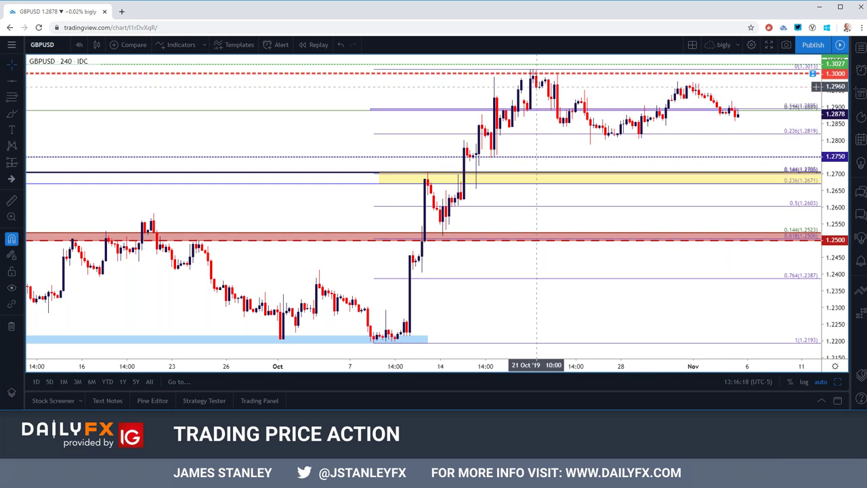
scroll(562, 101, down, 4)
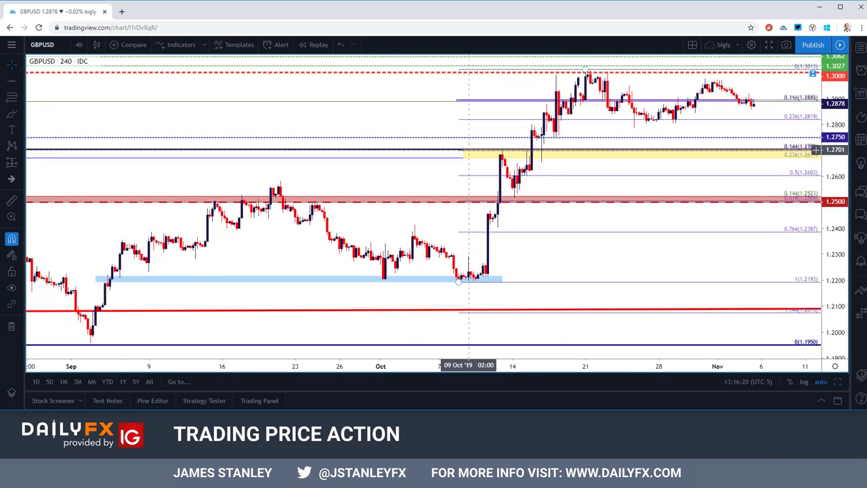
- Change the chart symbol to AUDUSD
click(42, 44)
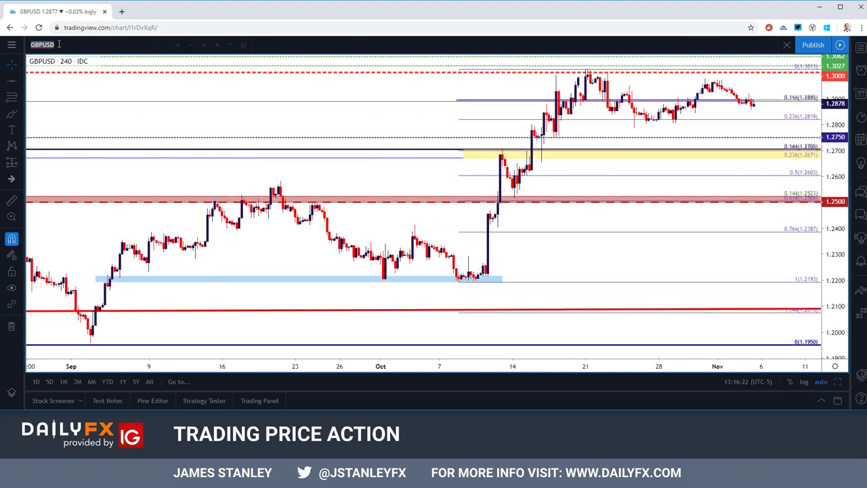
text(AUDUSD)
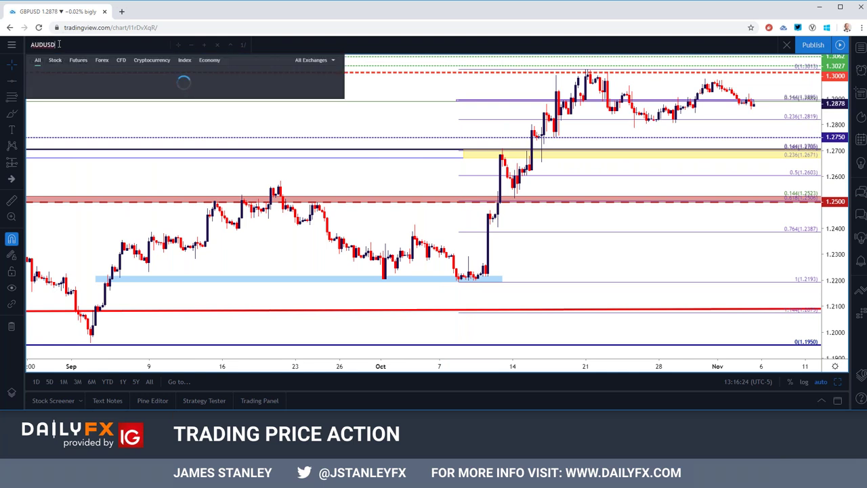
key(Down)
key(Down)
key(Return)
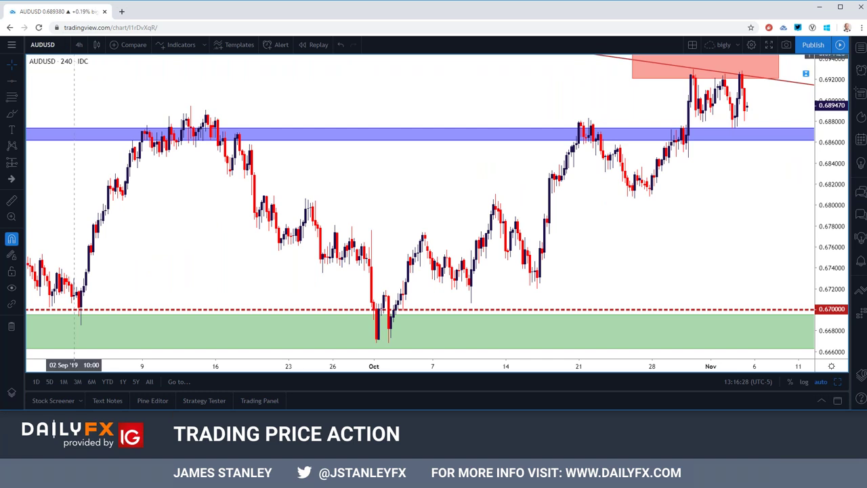
- Set AUDUSD to the 1-day interval and examine the long-term decline from early 2018 down to the green support zone
click(78, 44)
click(101, 270)
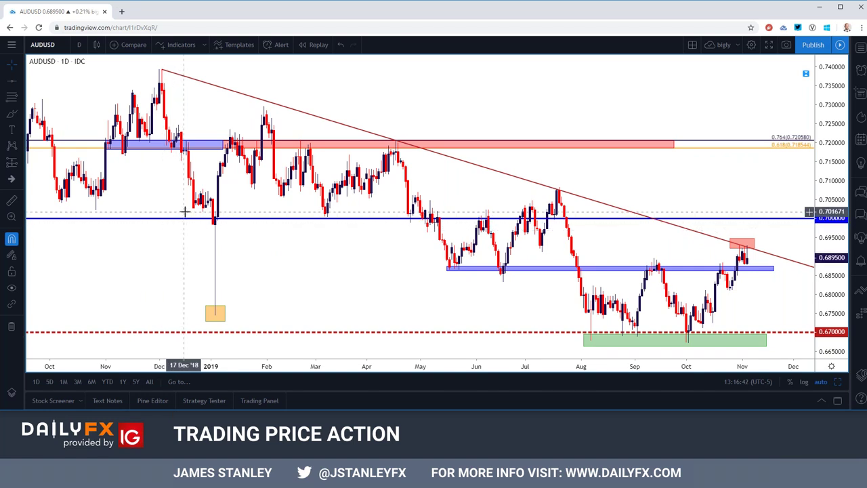
scroll(183, 207, down, 3)
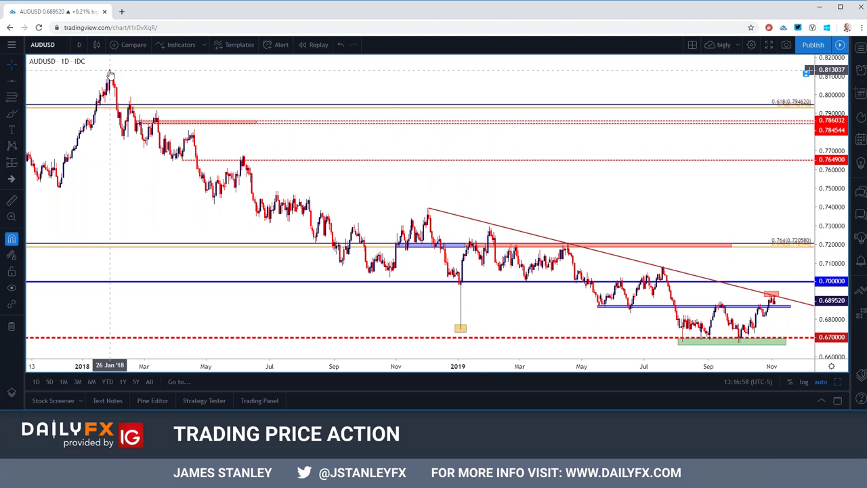
click(682, 342)
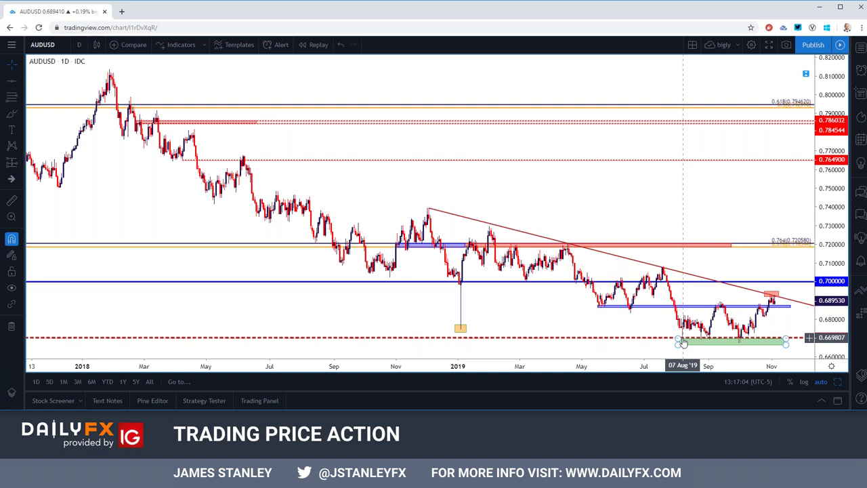
scroll(682, 342, up, 5)
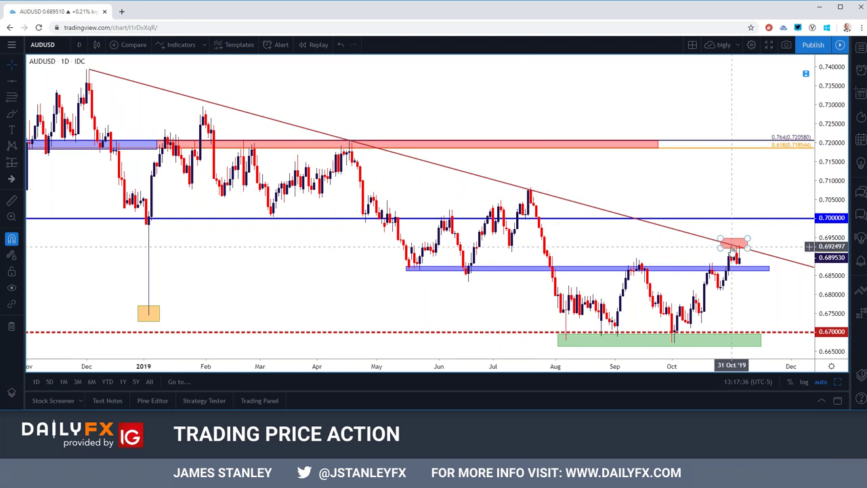
- Delete the small red rectangle over the latest highs at the descending trendline
click(747, 242)
key(Delete)
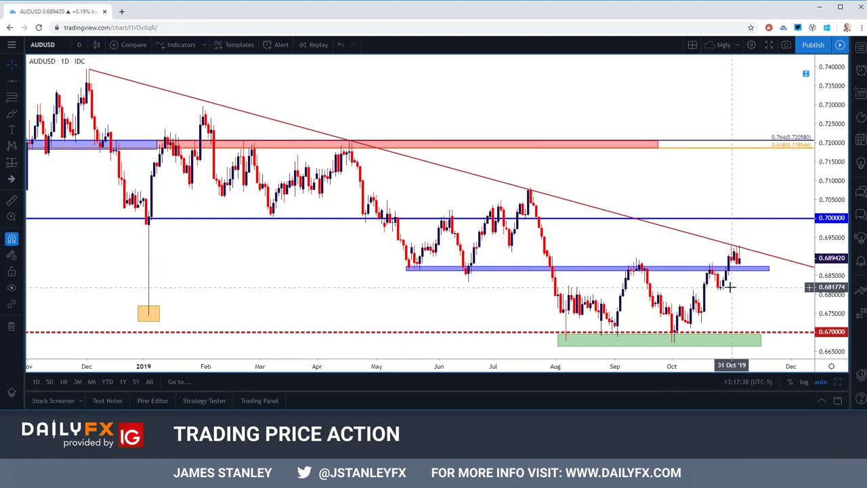
scroll(660, 290, up, 3)
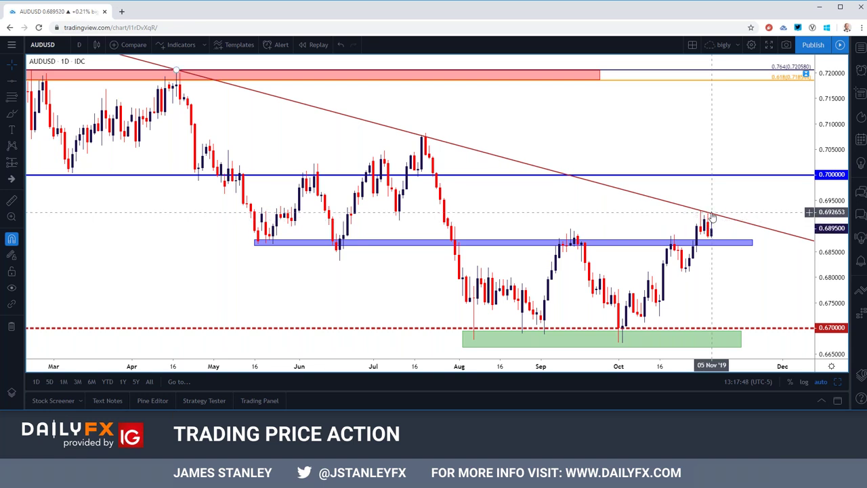
- Compare AUDUSD's recent price action on the 4-hour interval, and return to a wider view on the 1-day interval
click(79, 45)
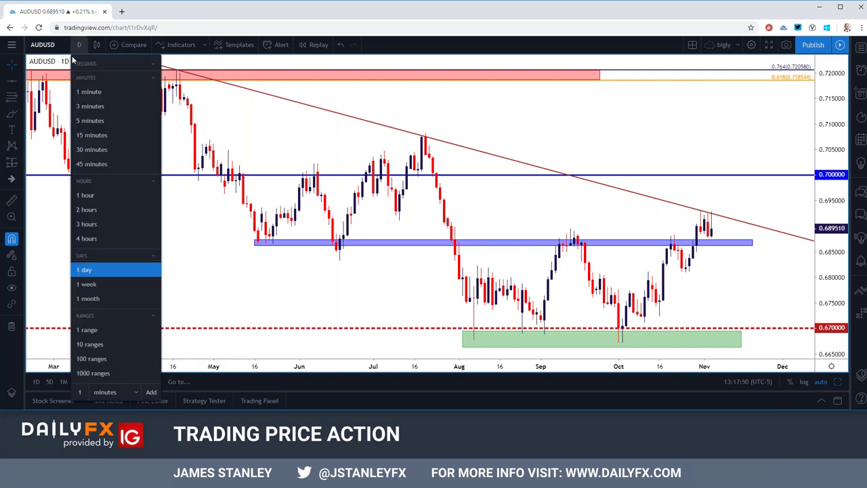
click(86, 238)
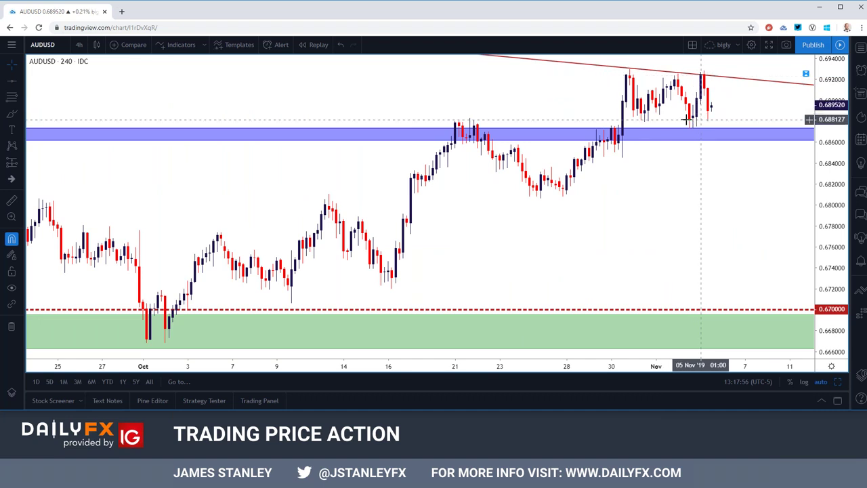
click(78, 44)
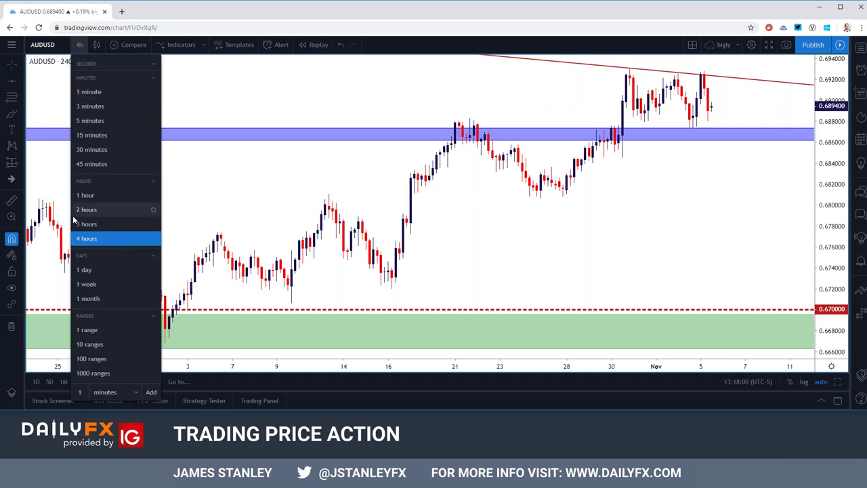
click(83, 270)
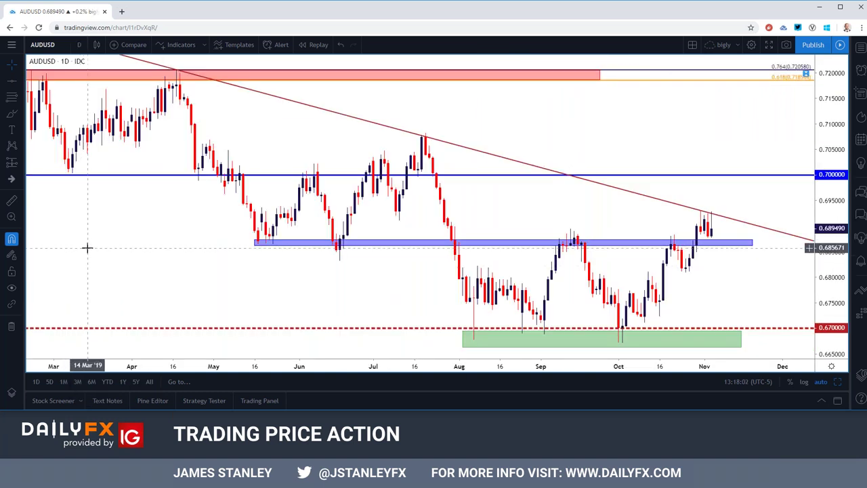
scroll(123, 249, down, 2)
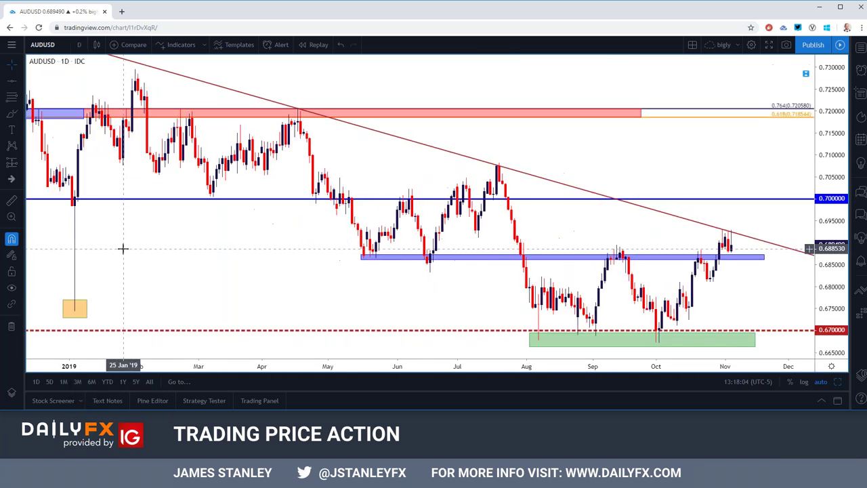
scroll(123, 248, down, 2)
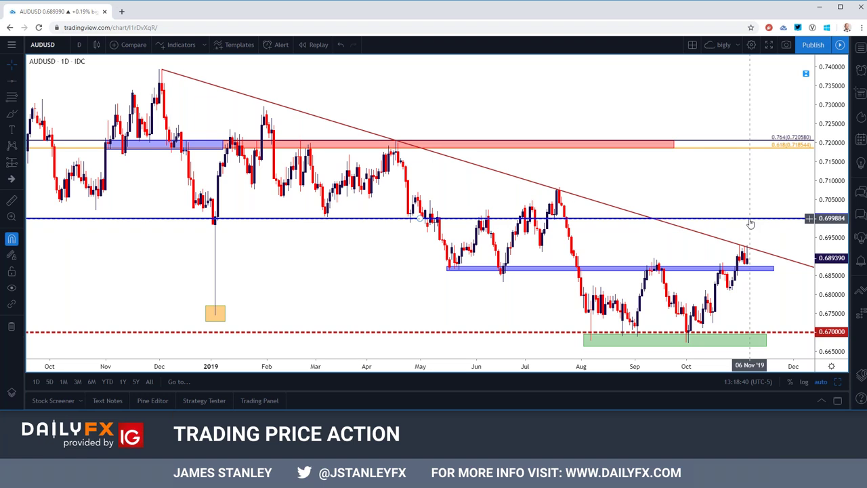
- Examine AUDUSD's descending trendline and the 0.70000 level on the 1-day chart, comparing the recent range with the longer decline from 2018
scroll(751, 224, down, 4)
scroll(749, 224, up, 5)
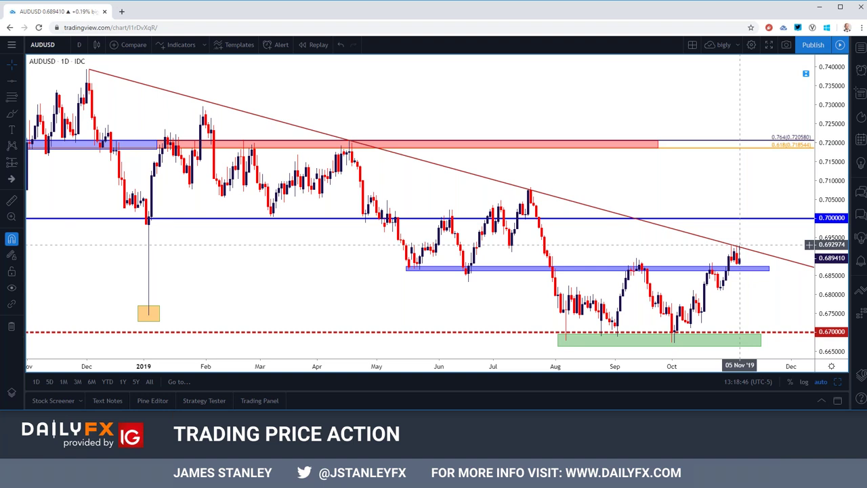
scroll(740, 244, down, 2)
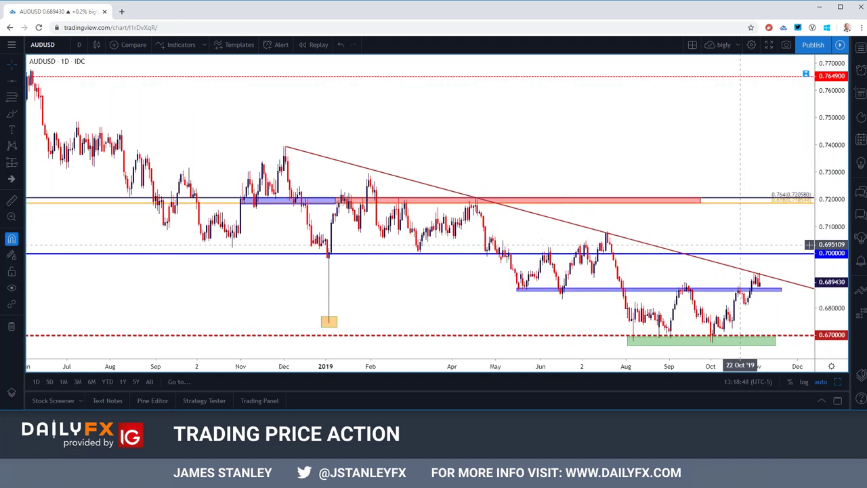
scroll(740, 245, down, 2)
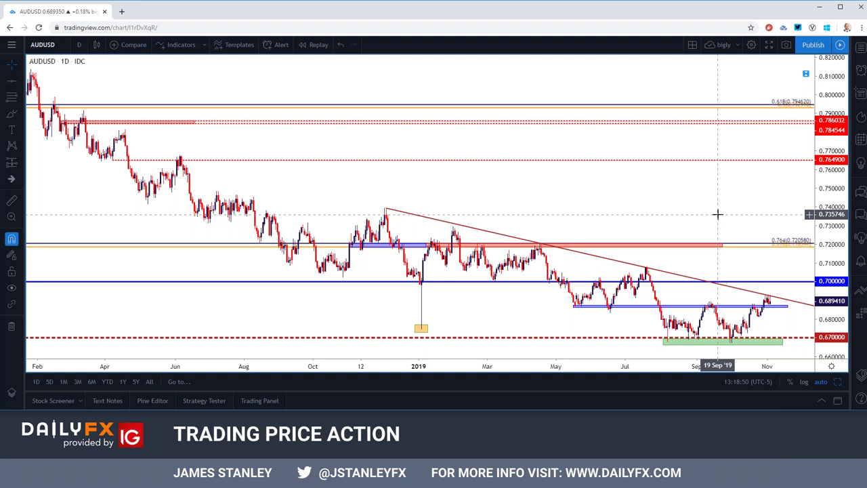
scroll(725, 236, up, 3)
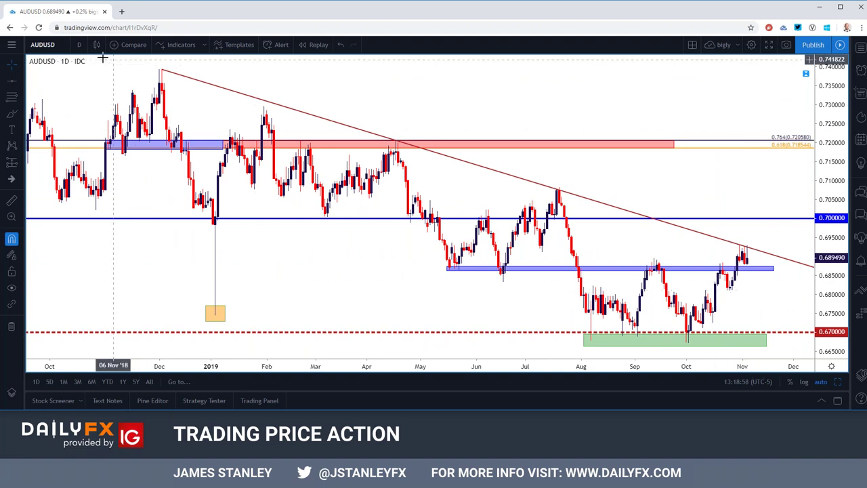
- Set AUDUSD to the 4-hour interval and examine the approach to the descending trendline and the support zones back to spring 2019
click(80, 46)
click(82, 239)
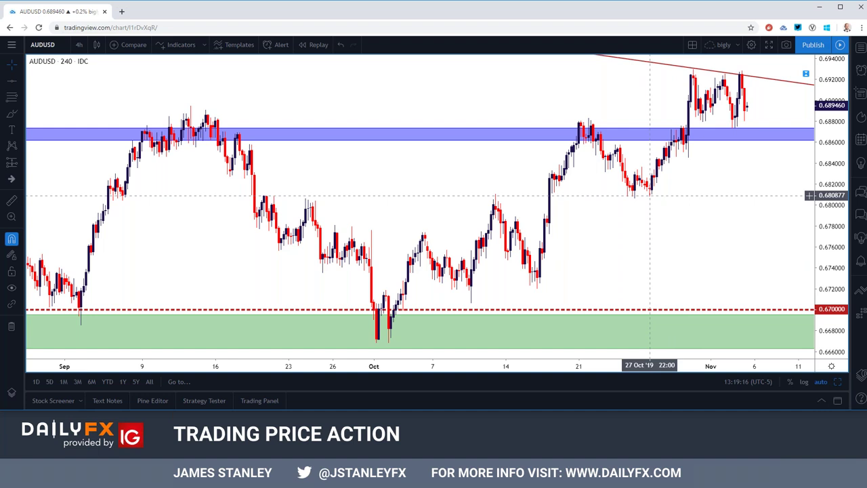
scroll(650, 195, down, 6)
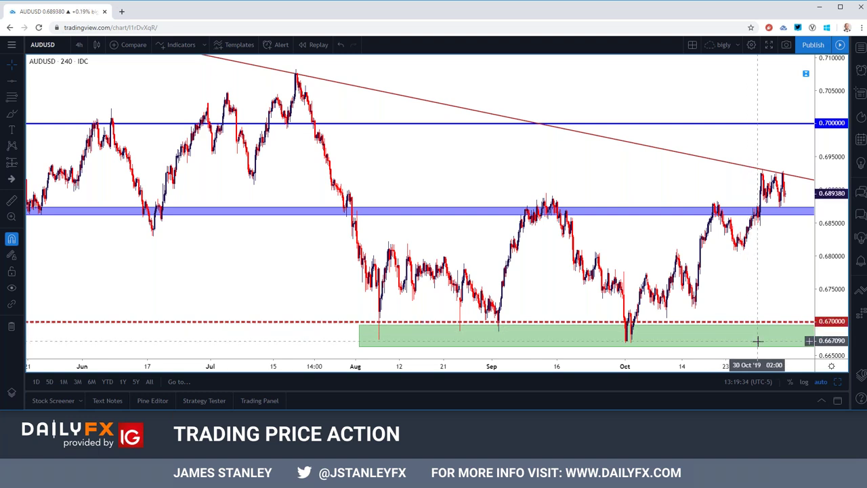
scroll(748, 288, down, 5)
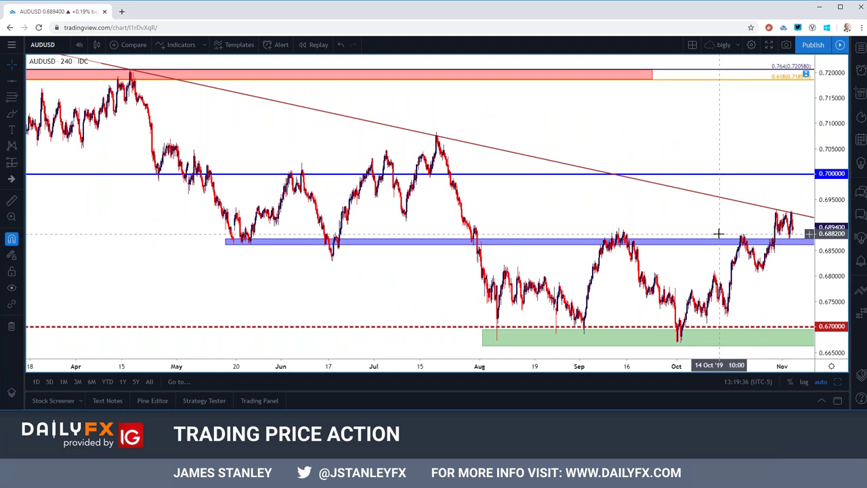
drag(712, 229, 690, 224)
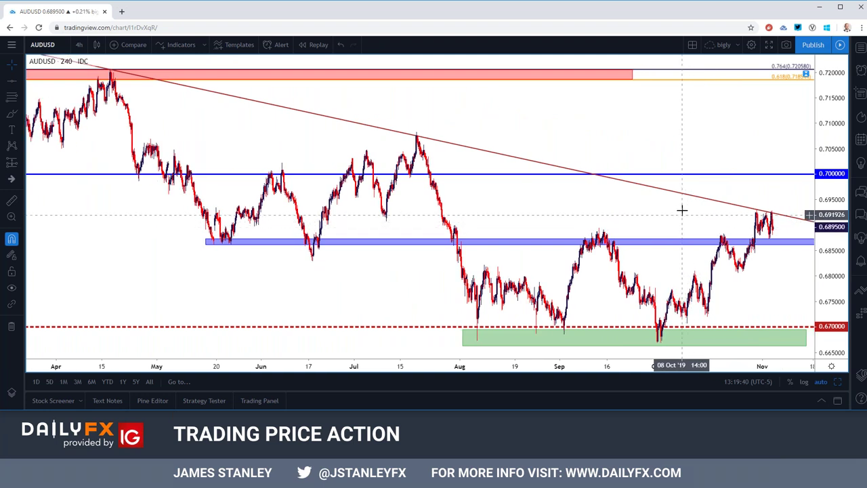
scroll(217, 170, down, 5)
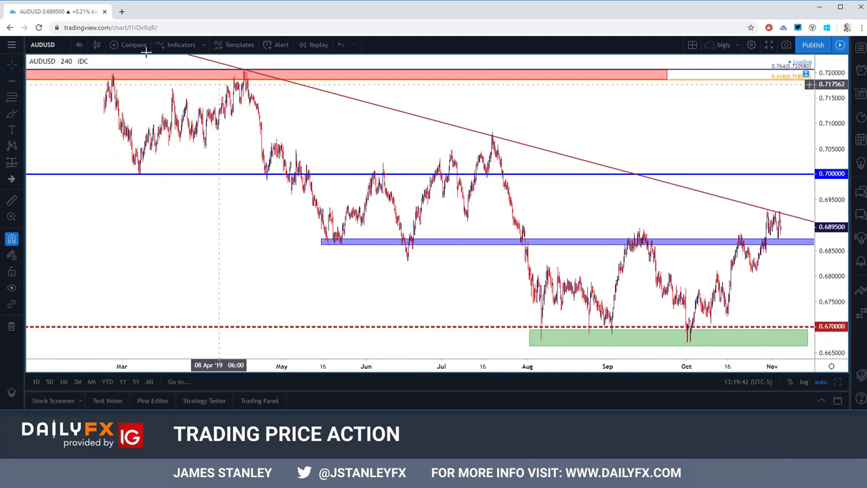
- Return AUDUSD to the 1-day interval and examine the latest highs against the descending trendline
click(79, 44)
click(121, 275)
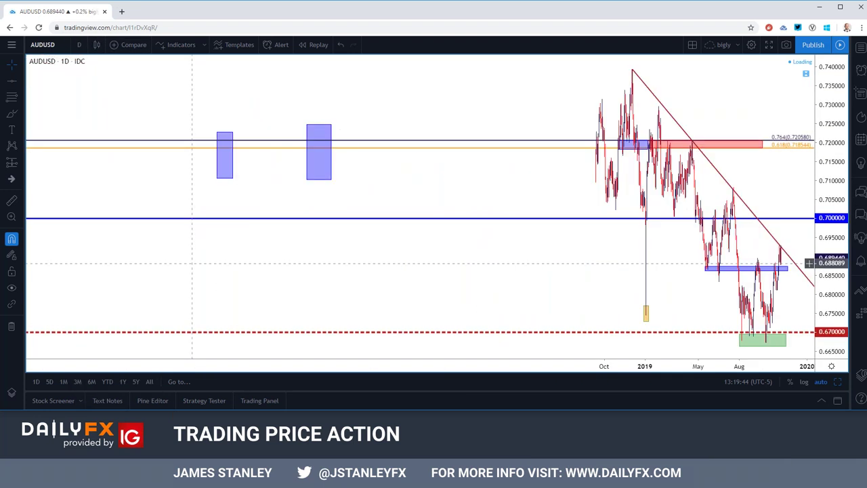
scroll(213, 271, up, 6)
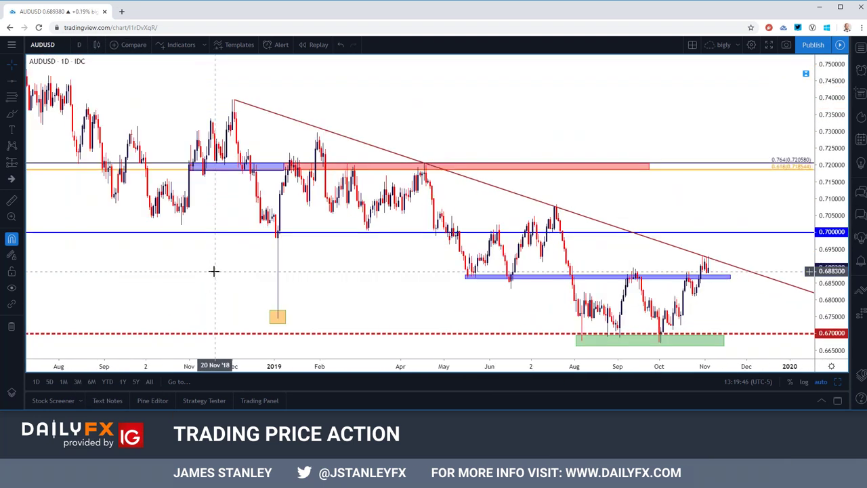
scroll(213, 270, up, 2)
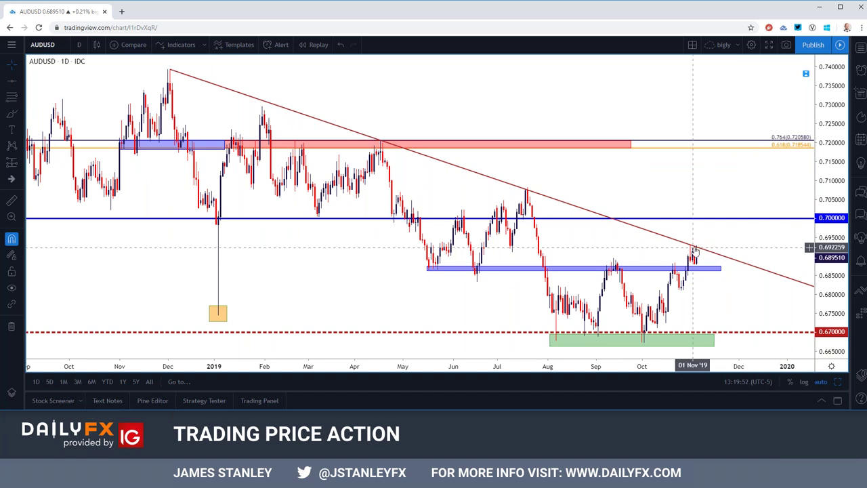
- Change the chart symbol to USDCAD
key(F5)
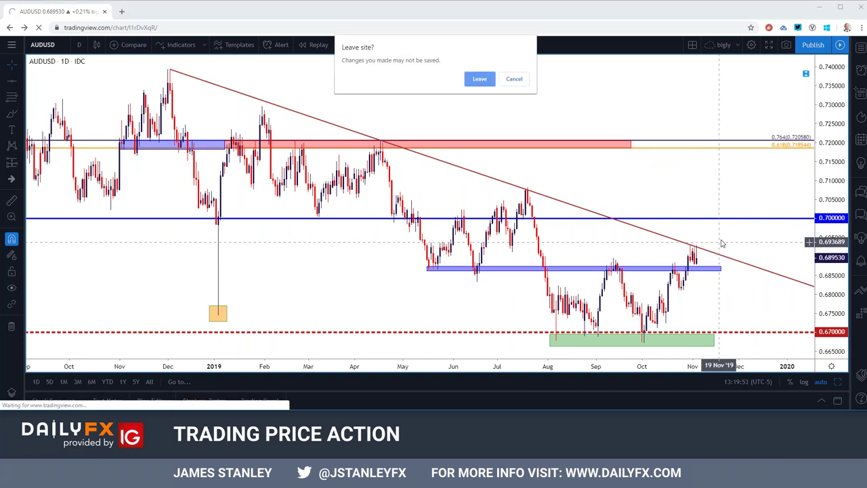
key(Return)
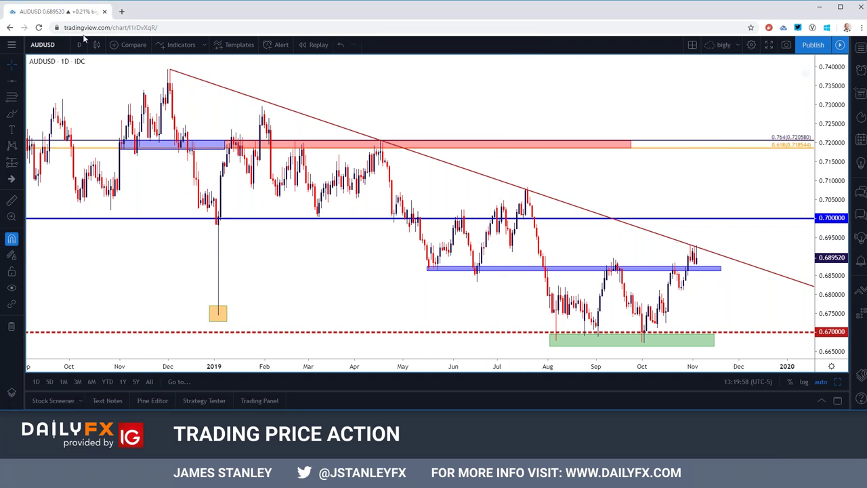
text(USDCAD)
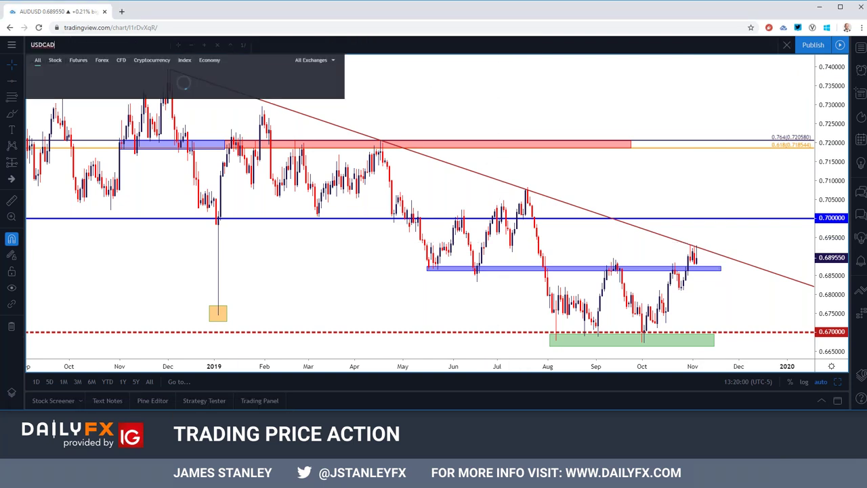
key(Down)
key(Return)
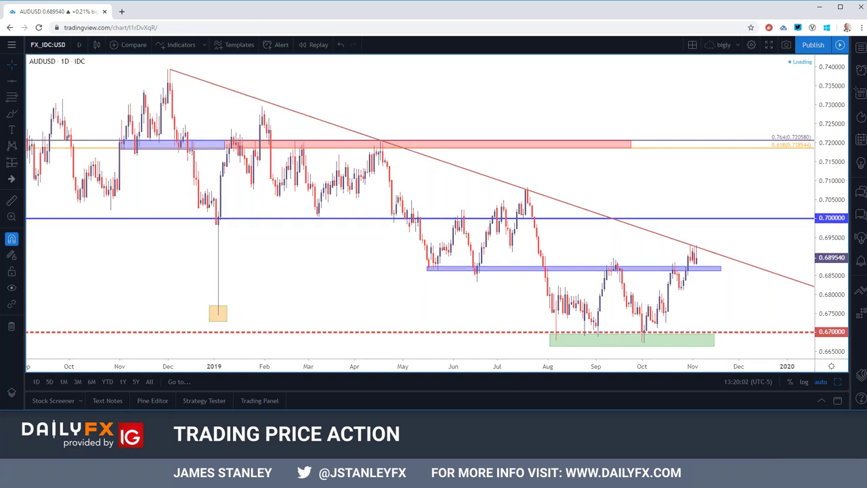
- Set USDCAD to the 4-hour interval and examine the recent highs at the small red zone around 1.32000
click(78, 45)
click(99, 239)
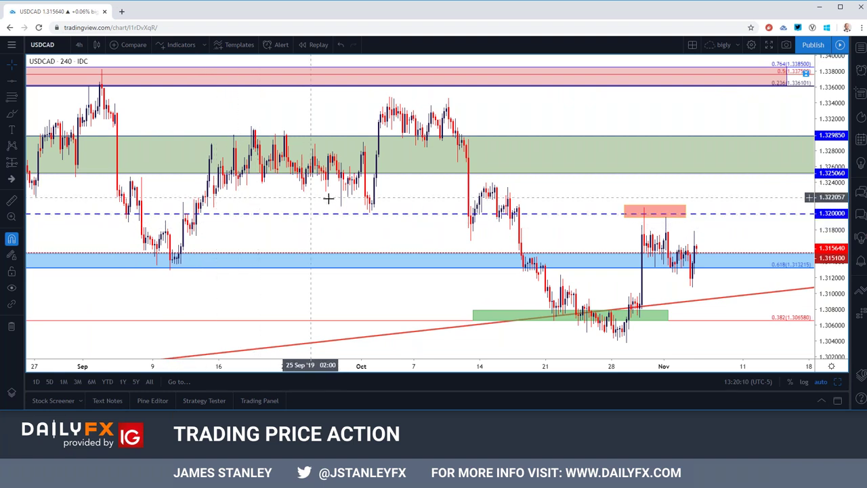
click(44, 44)
click(43, 45)
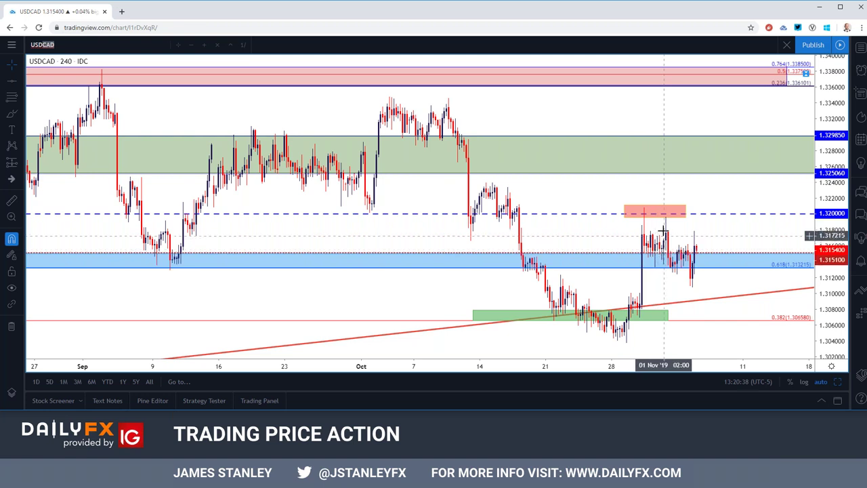
click(666, 218)
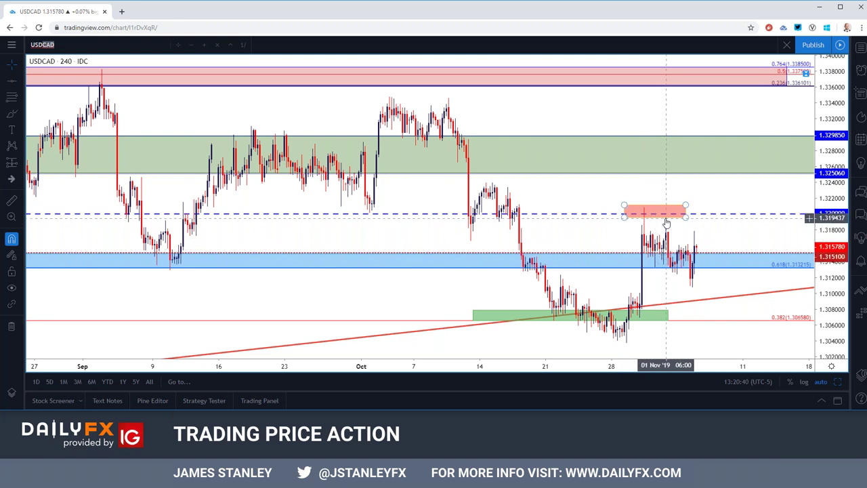
click(667, 228)
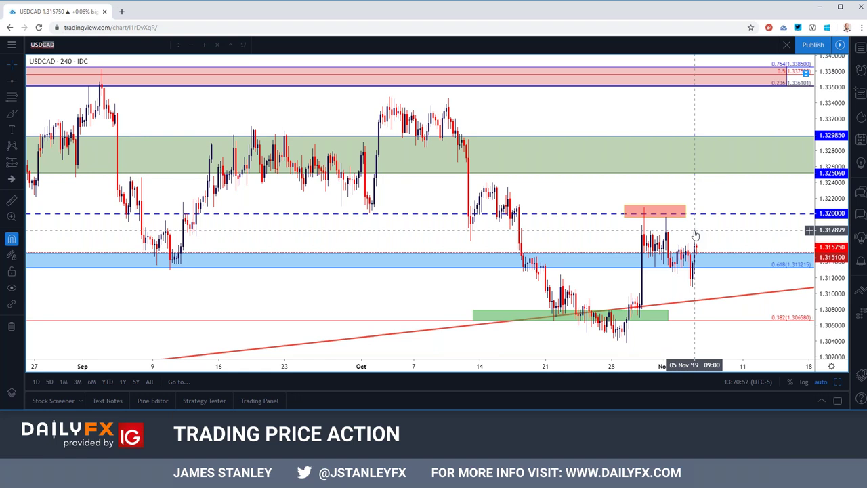
- Set USDCAD to the 1-day interval and examine the small green support zone and the long-term rising trendline from its 2017 low
click(78, 44)
click(95, 266)
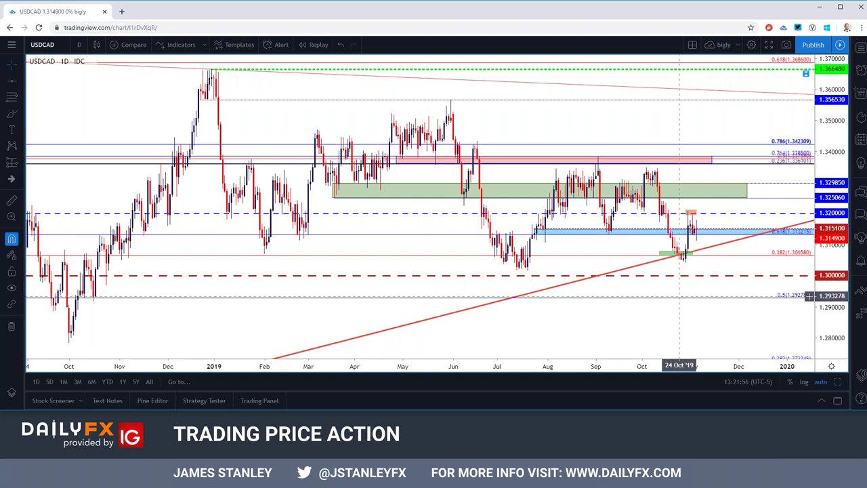
click(690, 255)
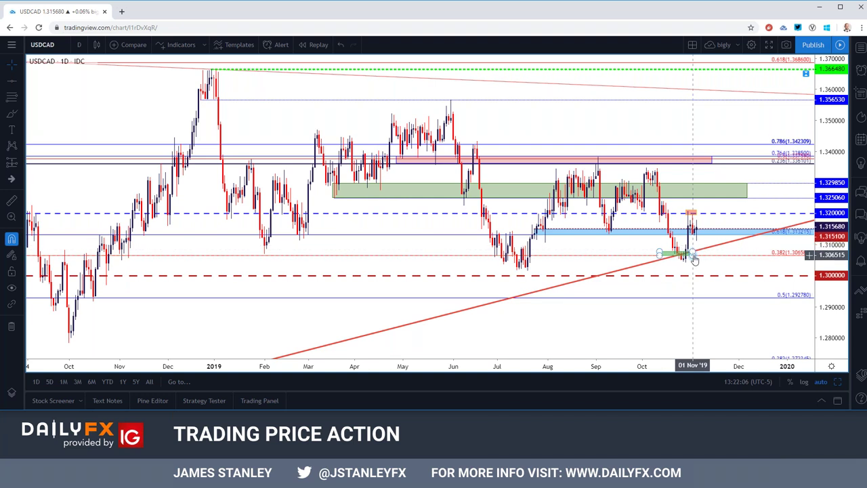
click(690, 270)
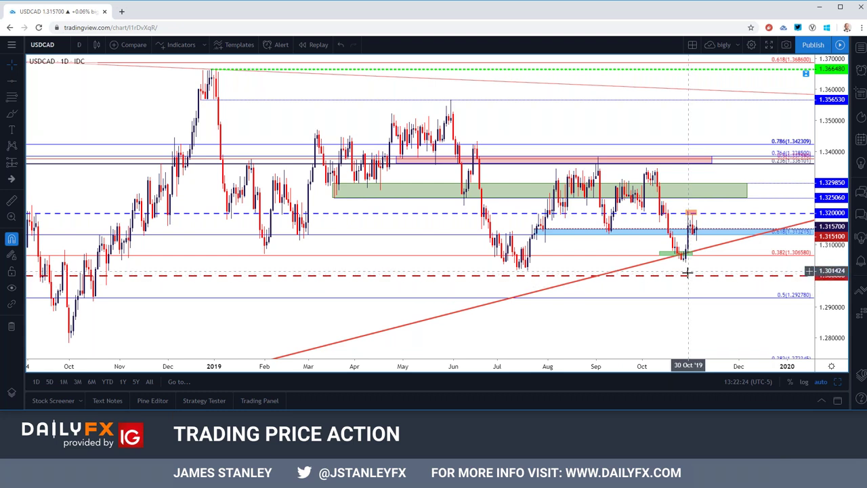
scroll(689, 292, down, 3)
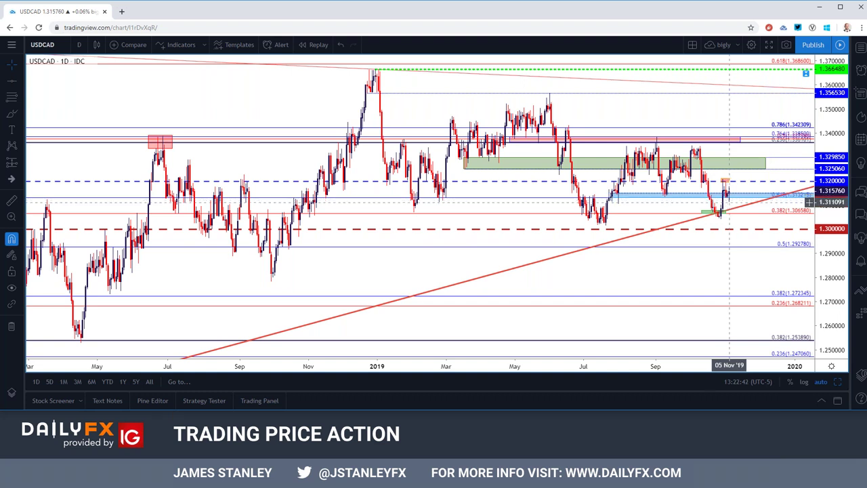
scroll(728, 201, down, 3)
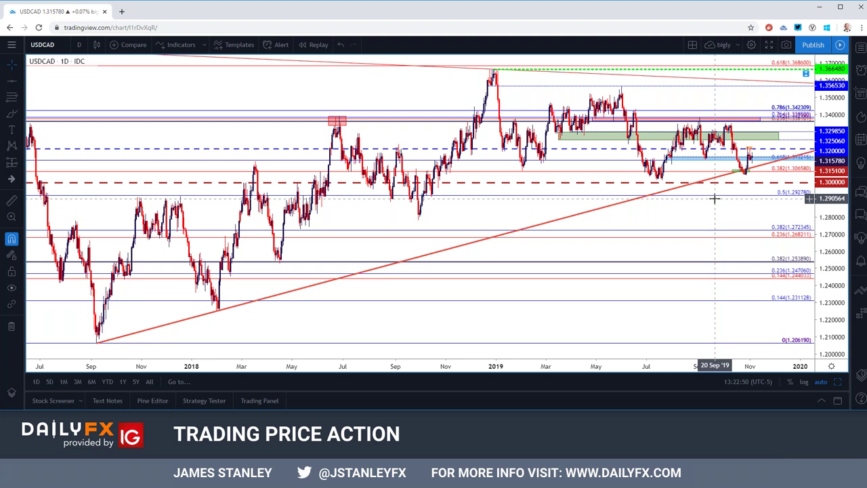
- Change the chart symbol to USDCHF and set it to the 4-hour interval, showing price action from mid-July onward
click(65, 46)
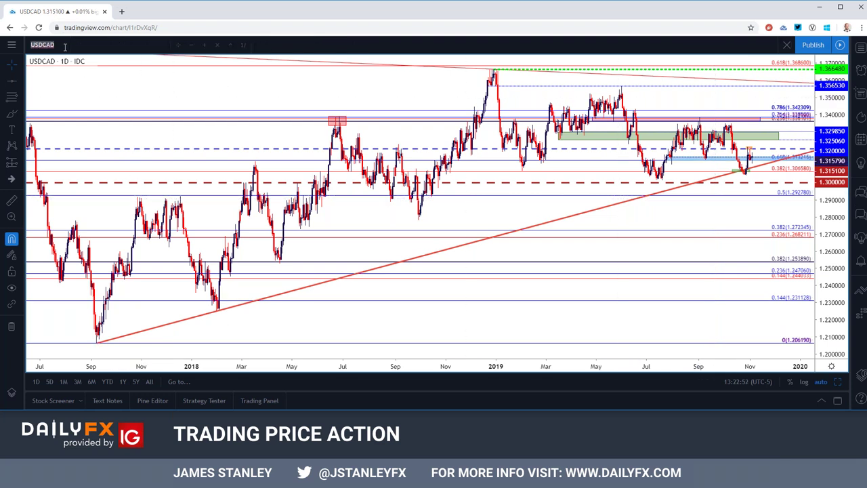
text(USDCHF)
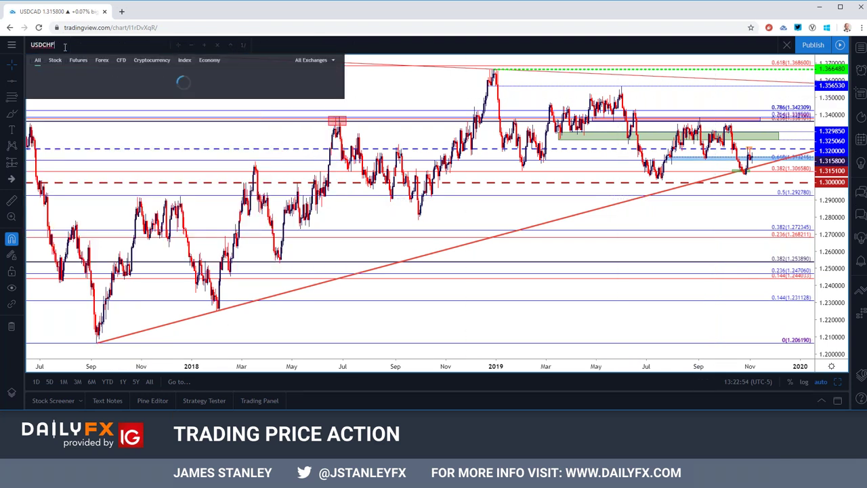
key(Return)
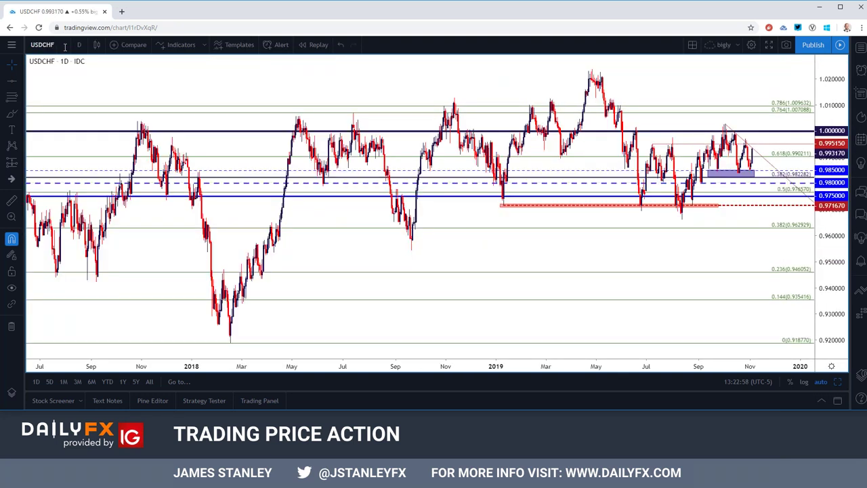
click(78, 45)
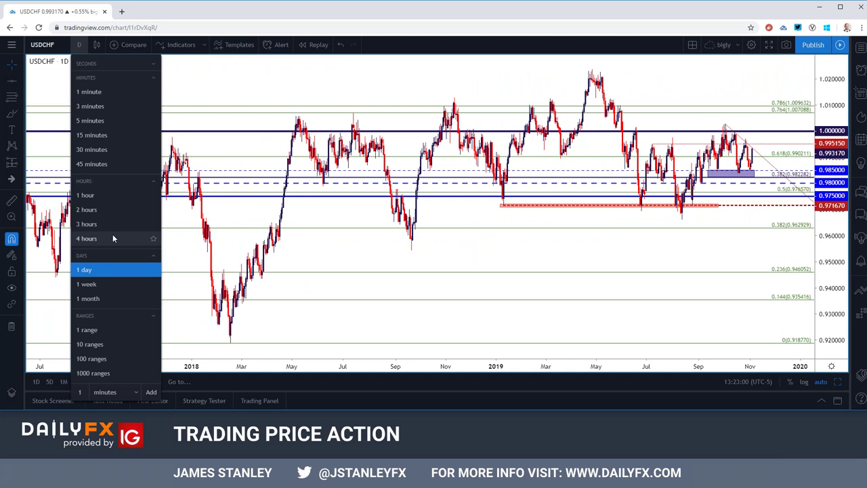
click(112, 238)
scroll(132, 227, down, 3)
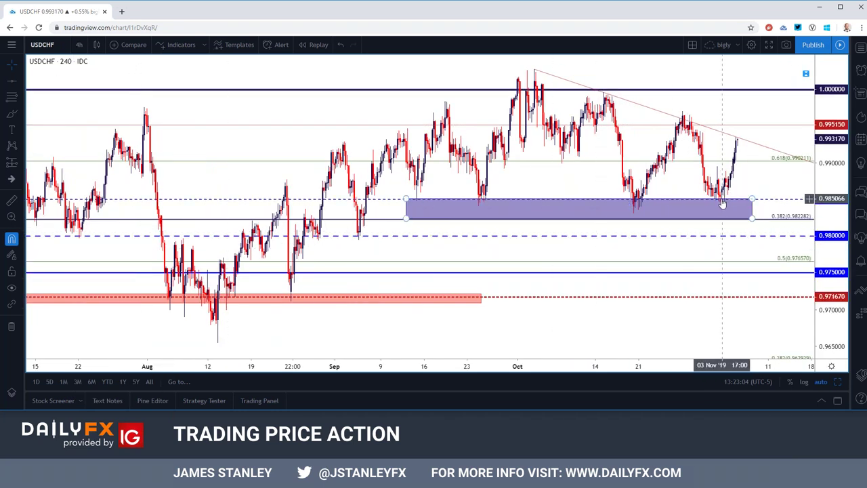
click(837, 381)
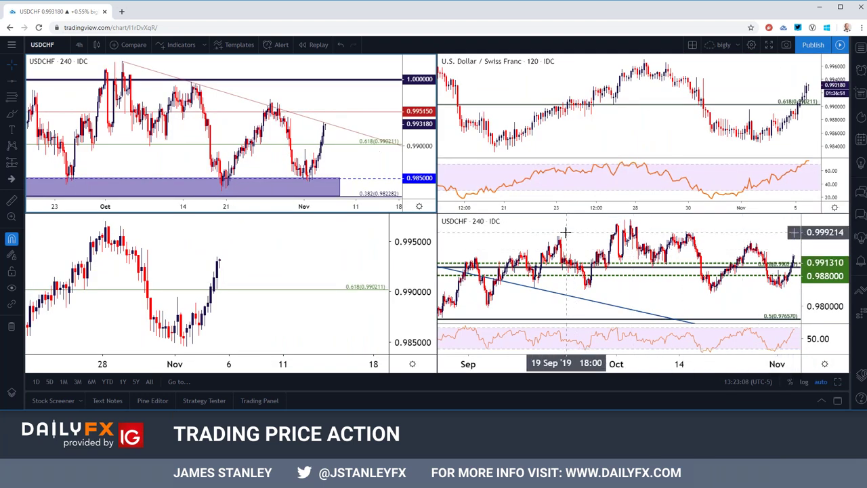
scroll(548, 231, up, 3)
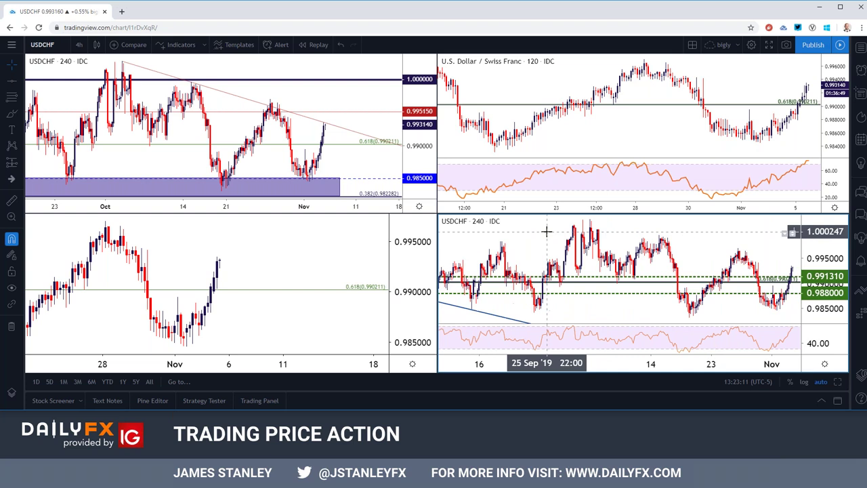
scroll(546, 231, down, 4)
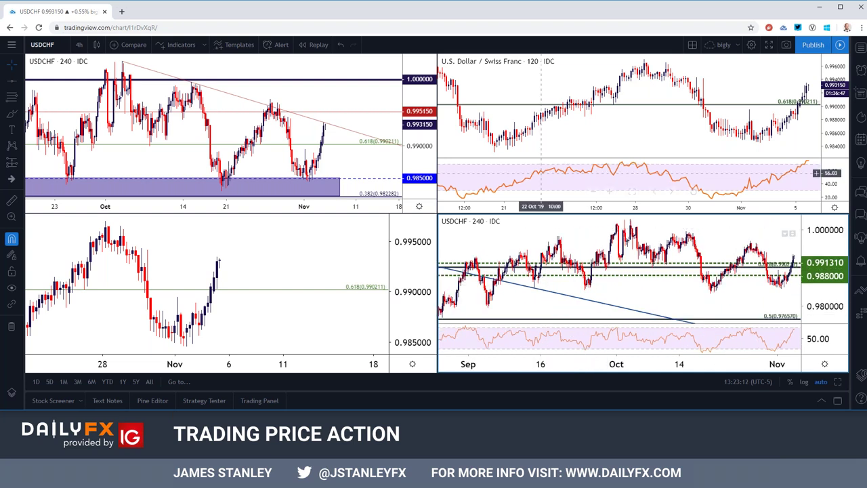
click(374, 122)
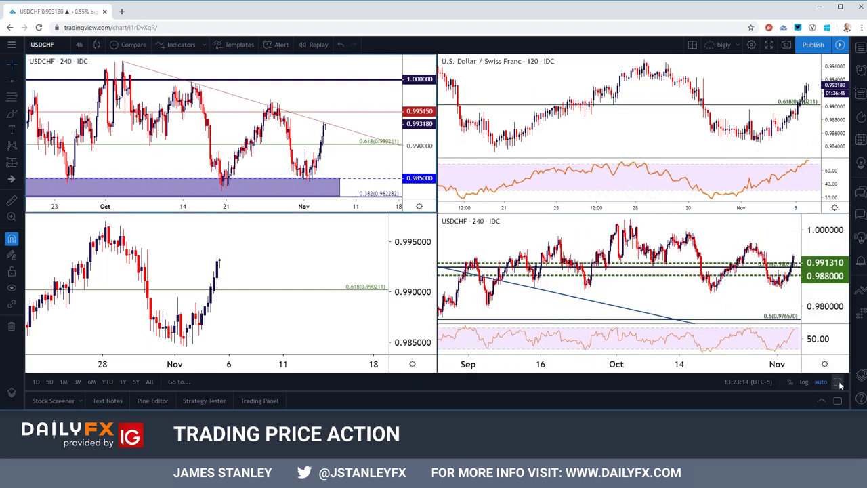
key(alt+Return)
click(721, 202)
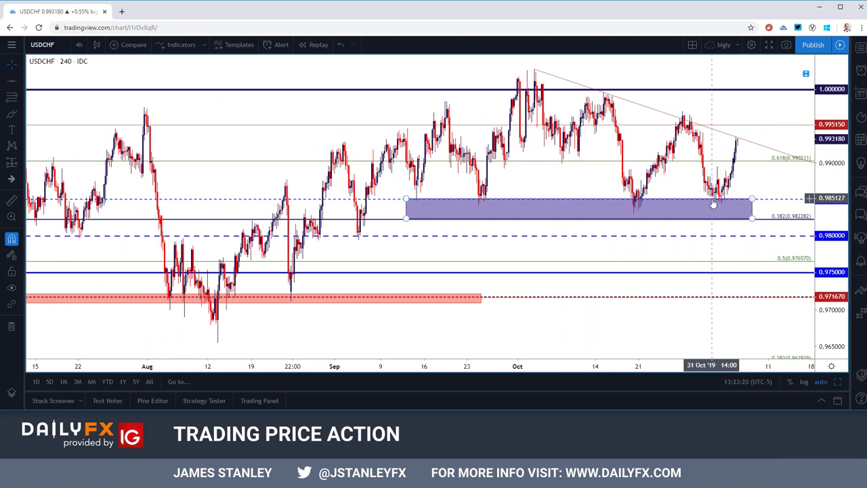
- Examine USDCHF's purple support zone below 0.98500 and the falling trendline from the early-October high
click(713, 195)
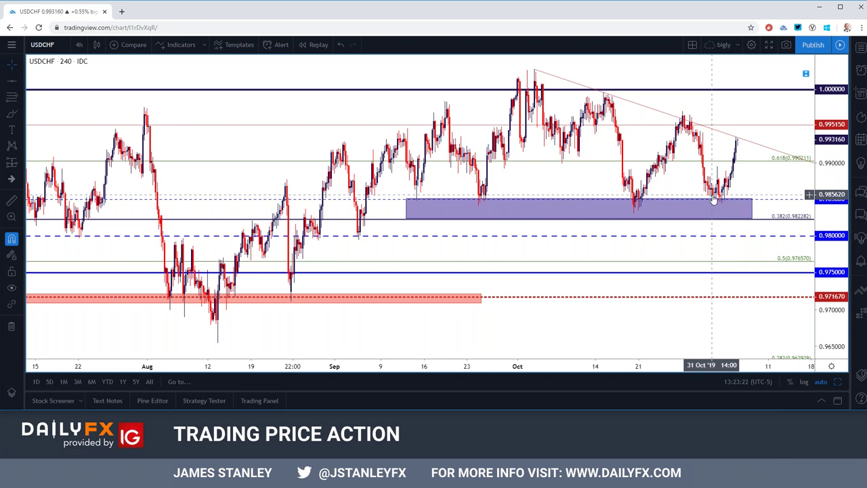
click(714, 202)
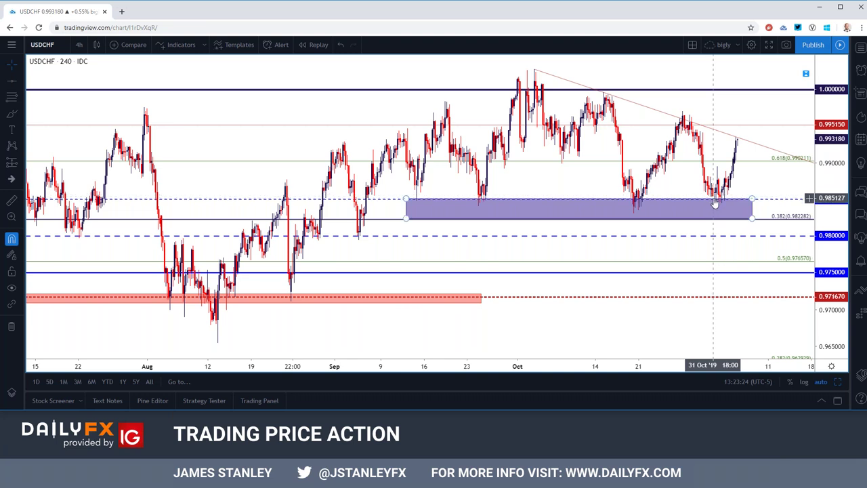
click(635, 202)
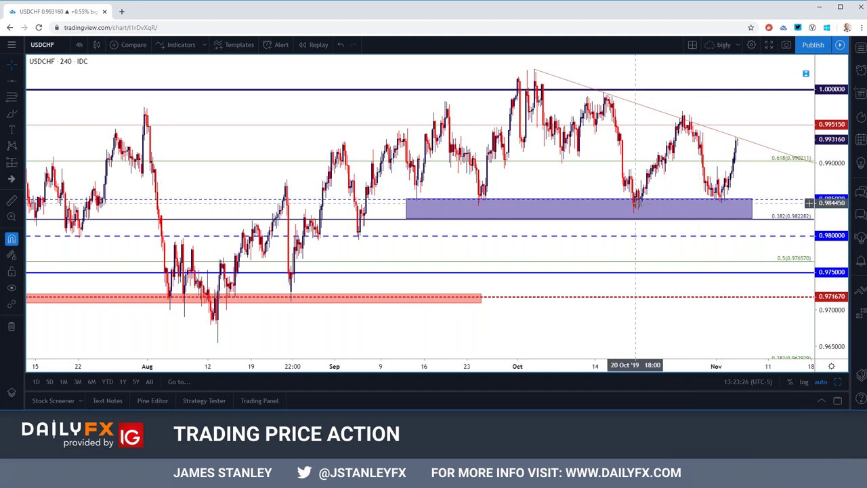
click(415, 198)
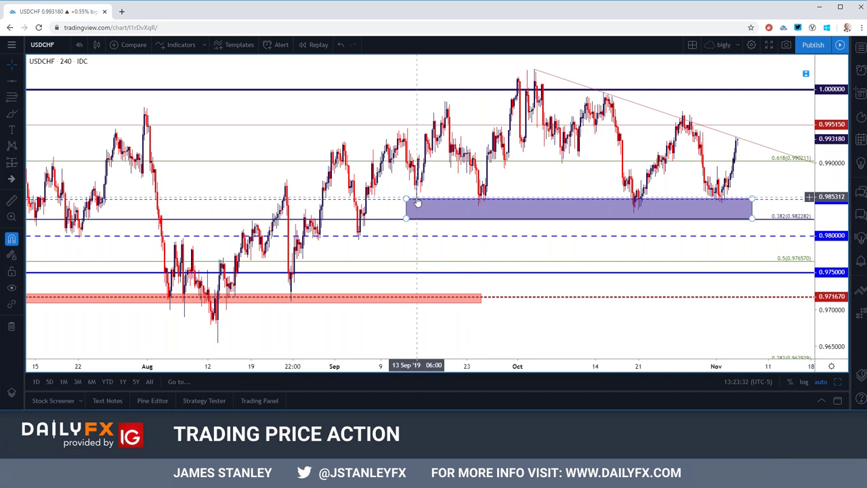
key(Escape)
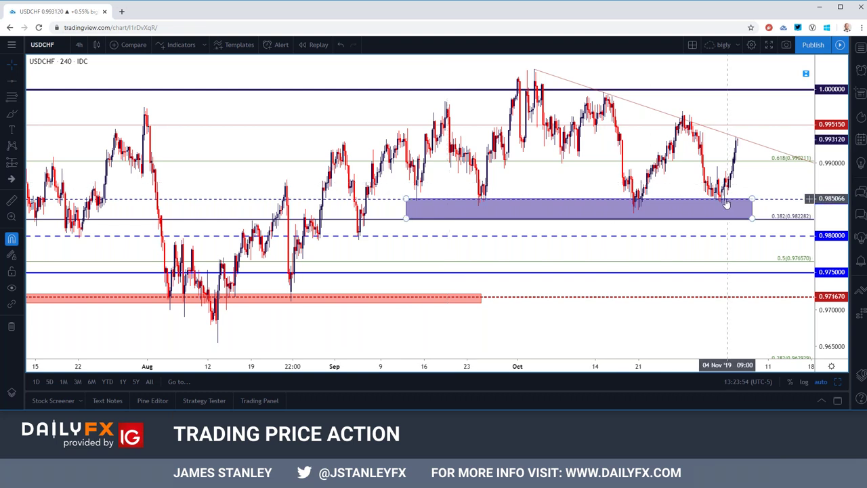
scroll(736, 153, up, 4)
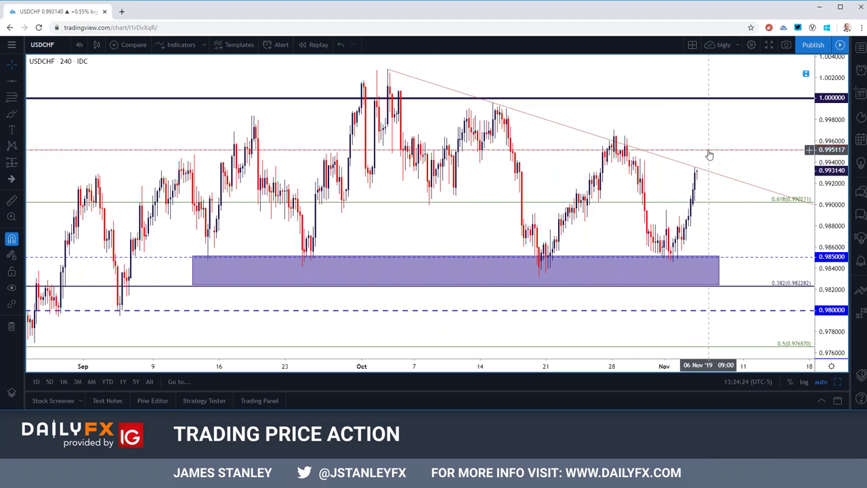
scroll(708, 155, down, 3)
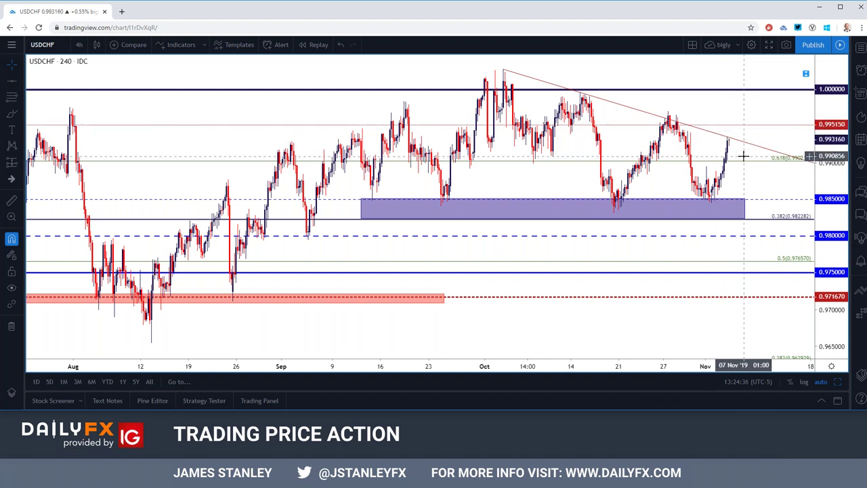
scroll(743, 157, down, 1)
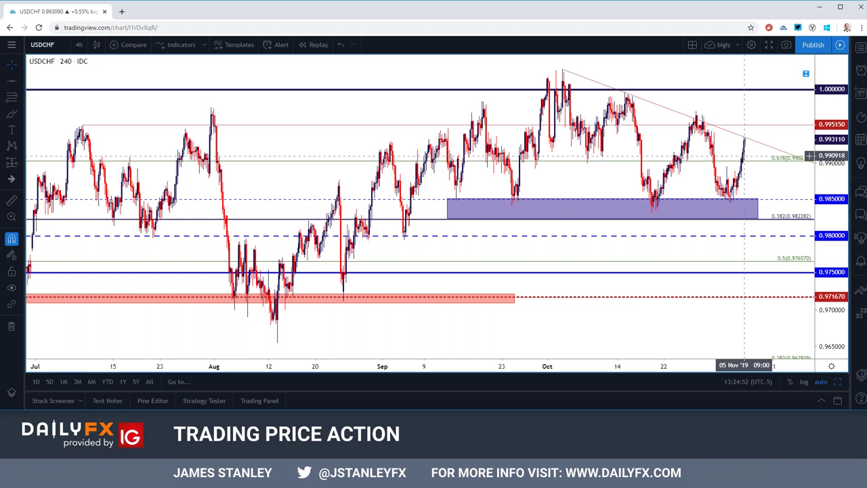
- Change the chart symbol to USDCNH
click(61, 46)
text(USD)
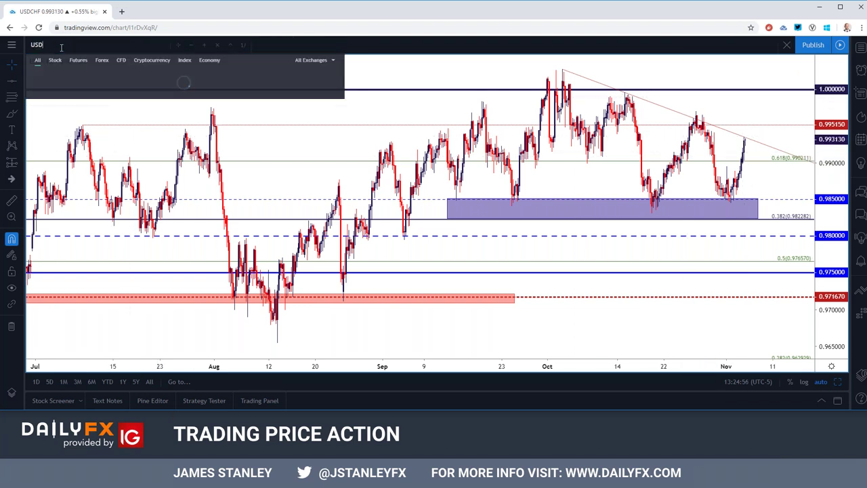
text(CNH)
key(Down)
key(Down)
key(Return)
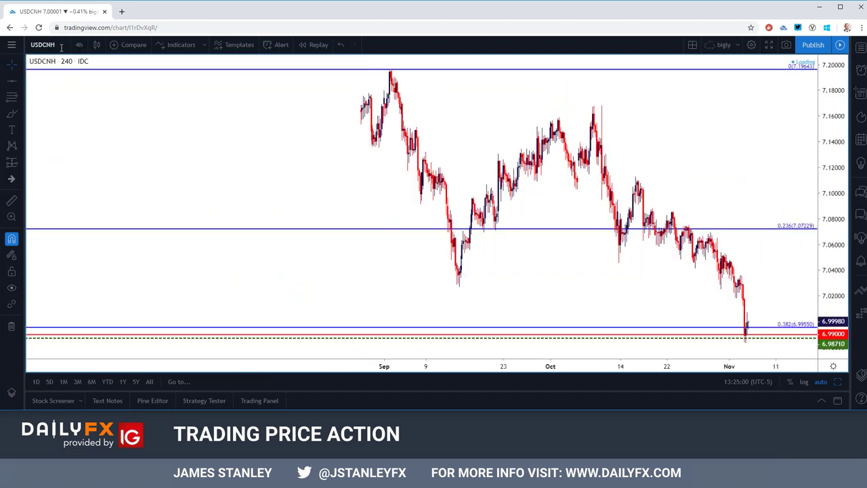
- Set USDCNH to the 1-week interval and examine the Fibonacci retracement from the 2019 low to the September high
click(80, 45)
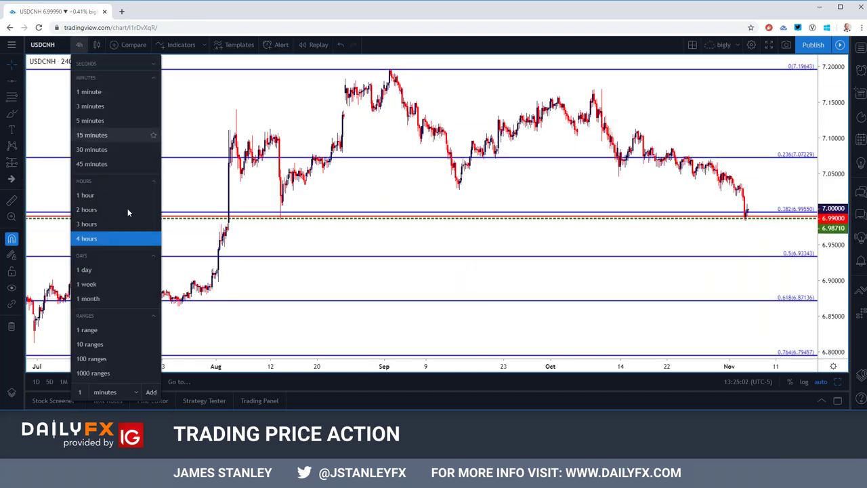
click(116, 283)
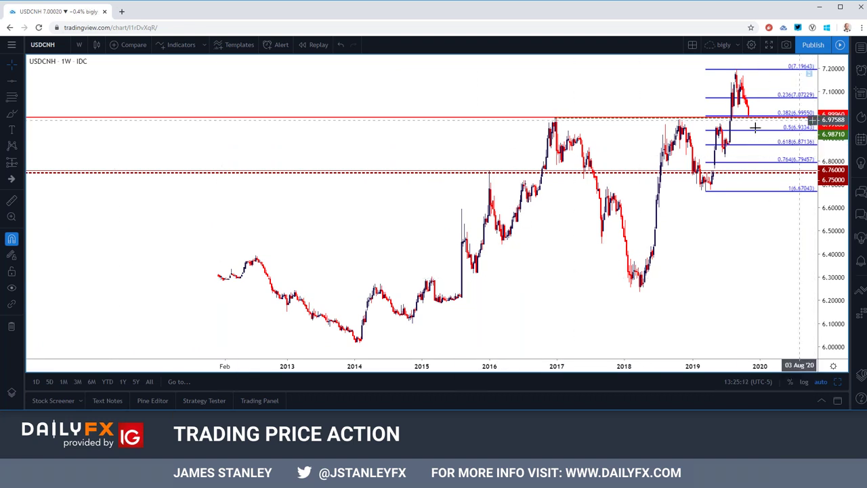
scroll(577, 187, up, 5)
scroll(572, 185, down, 1)
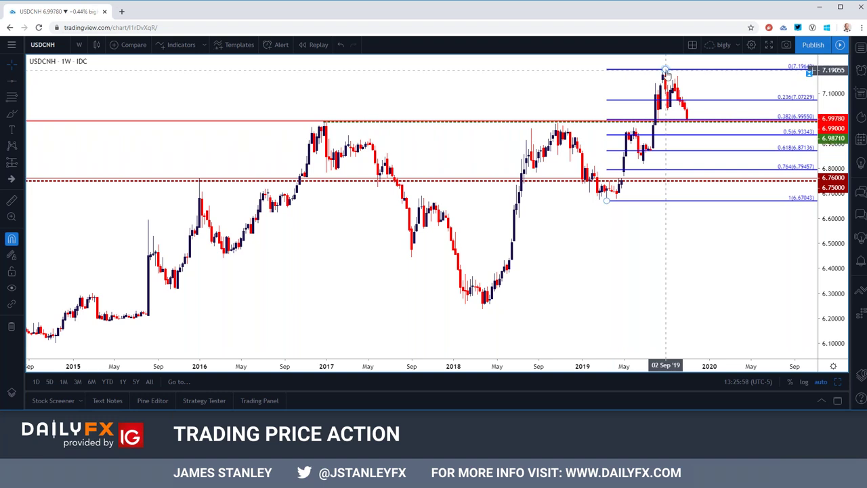
- Set USDCNH to the 1-day interval and examine price at the 38.2% retracement and the former highs around 6.99000
click(79, 44)
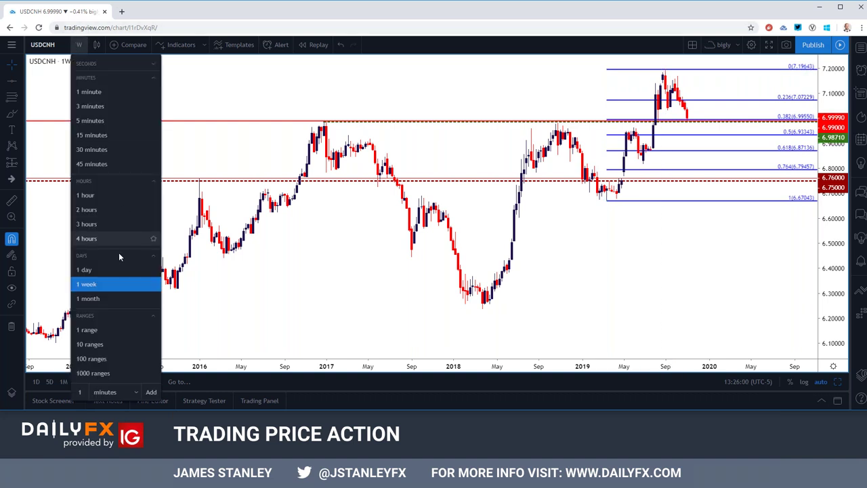
click(117, 270)
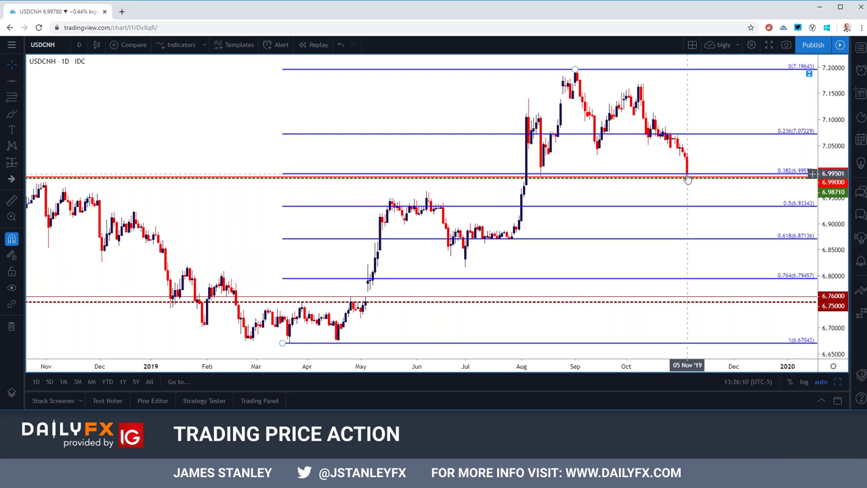
scroll(685, 178, down, 3)
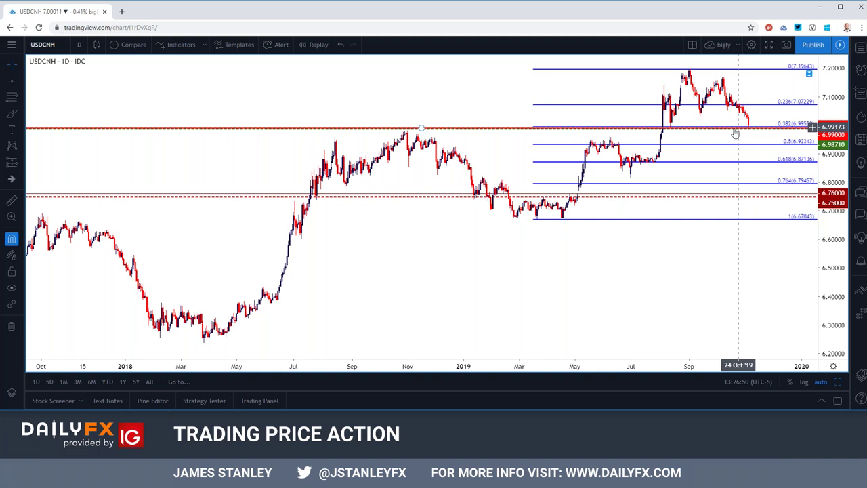
scroll(732, 133, down, 3)
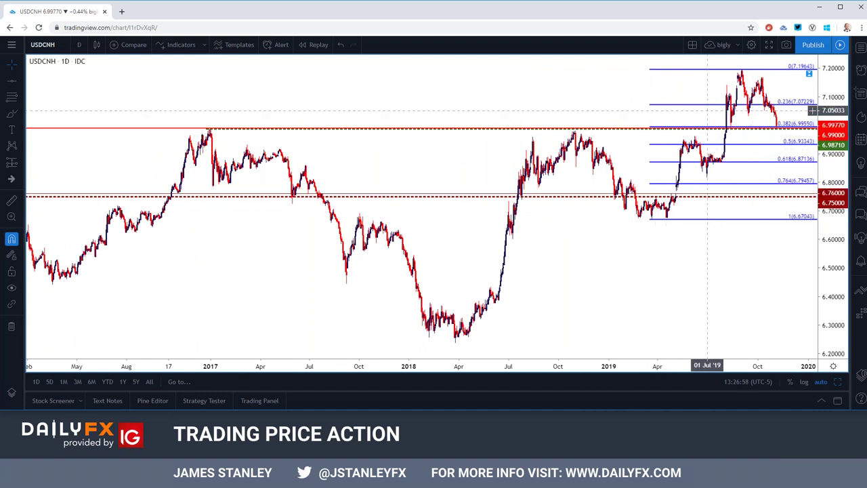
scroll(634, 148, up, 3)
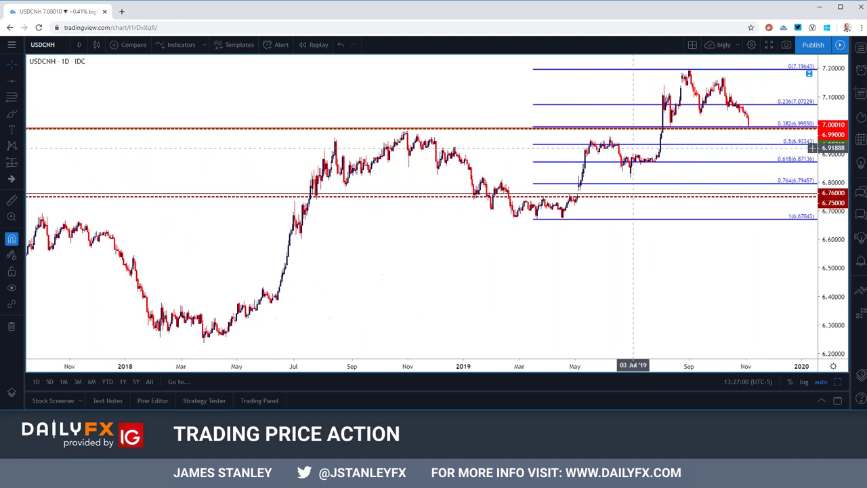
scroll(633, 148, up, 3)
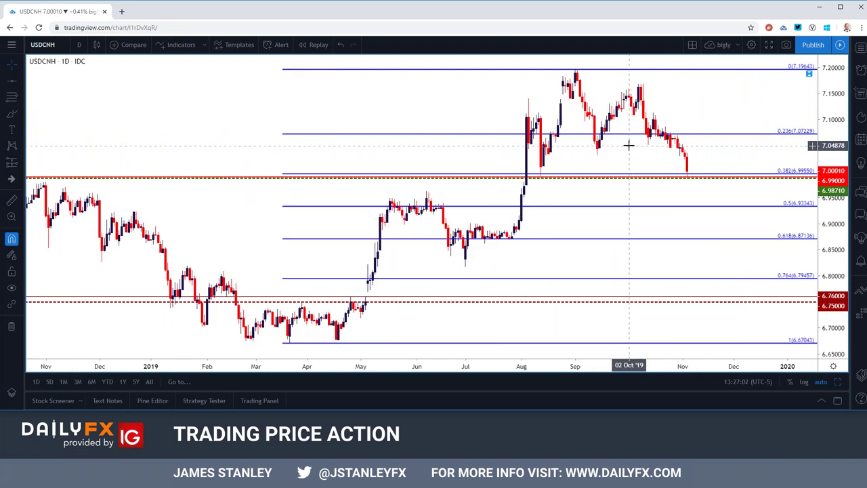
scroll(628, 142, down, 3)
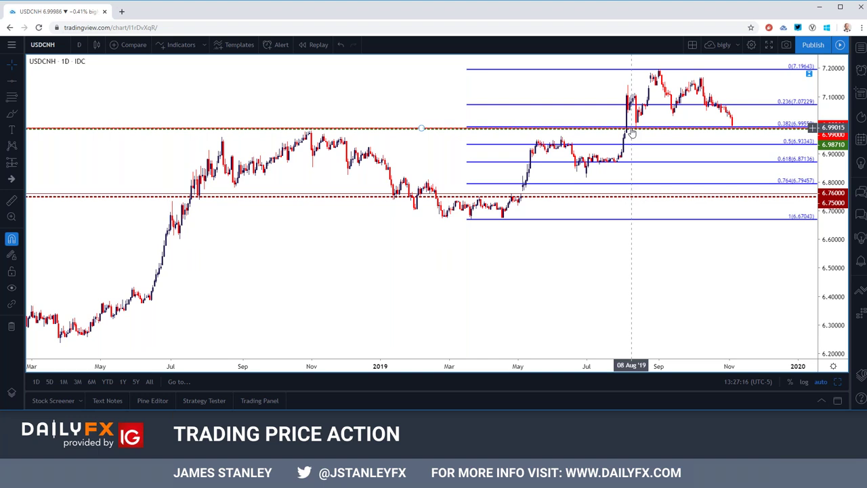
- Change the chart symbol to USDJPY and set it to the 4-hour interval to examine the red zone below 109.000
click(48, 47)
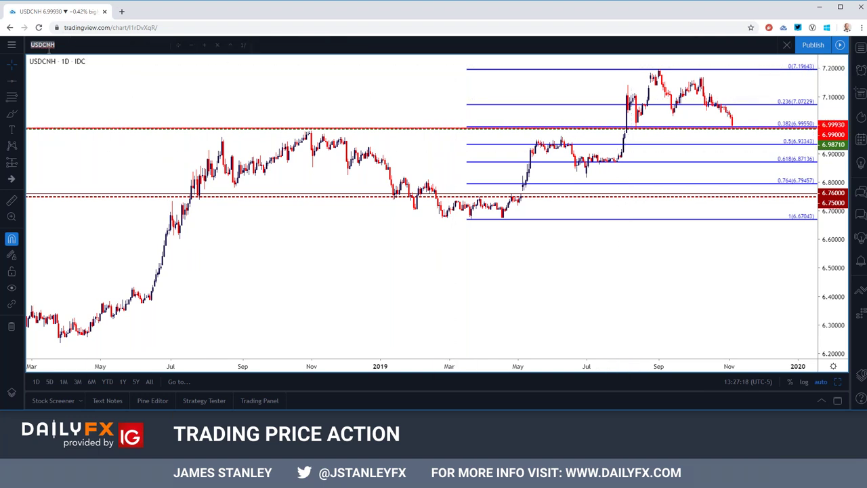
text(FX_IDC:USDJPY)
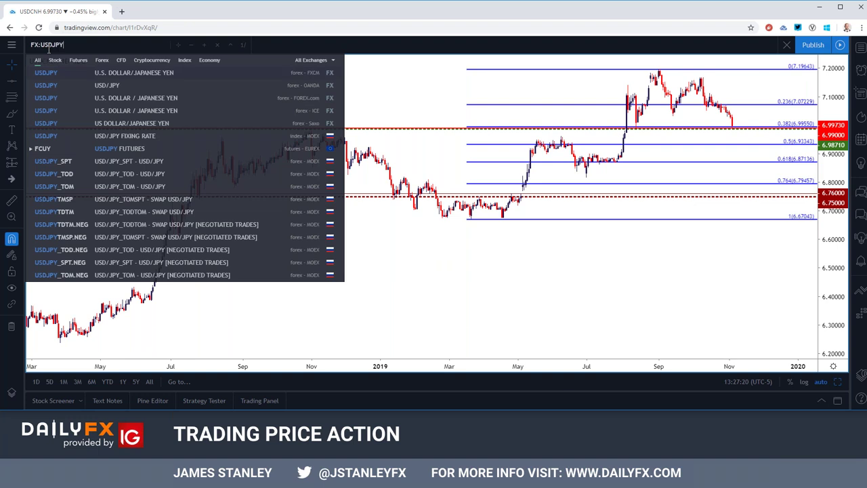
key(Return)
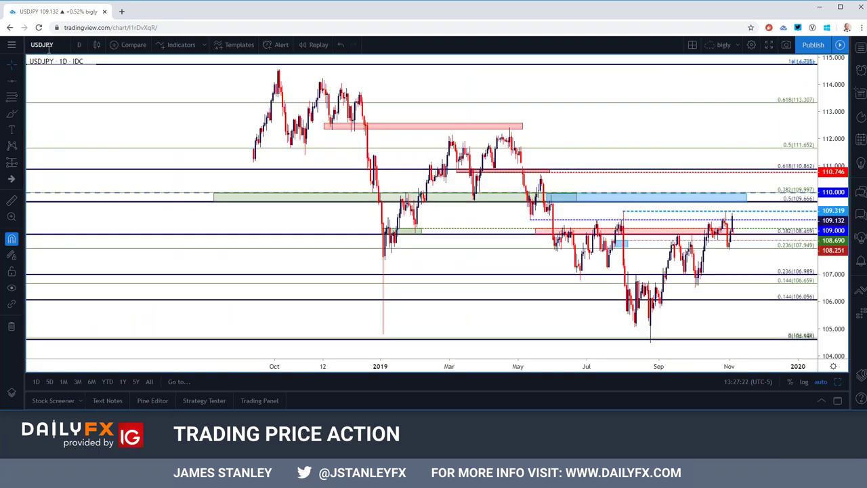
click(79, 45)
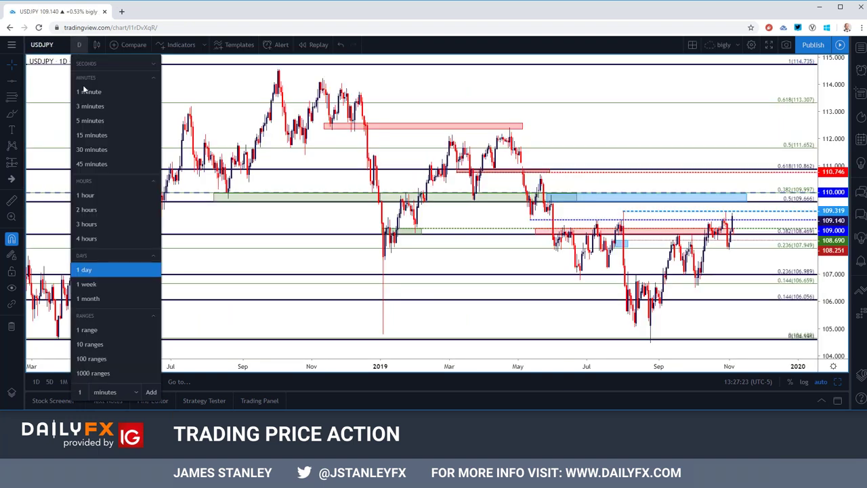
click(86, 238)
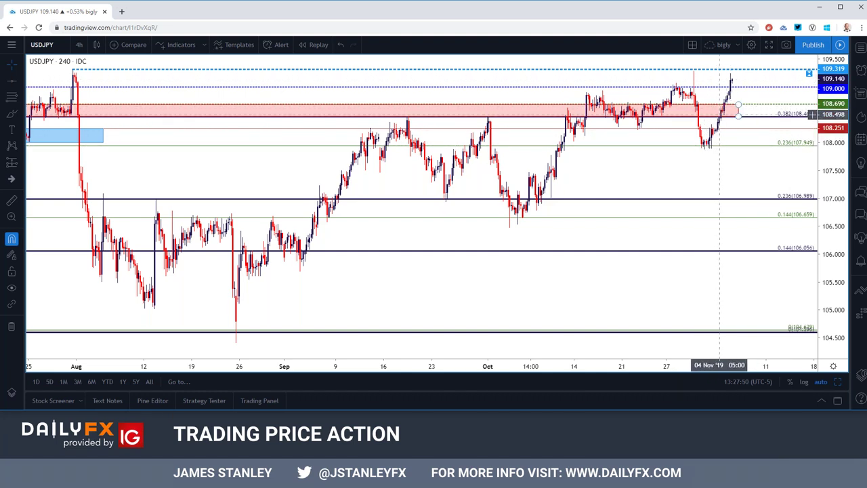
click(722, 119)
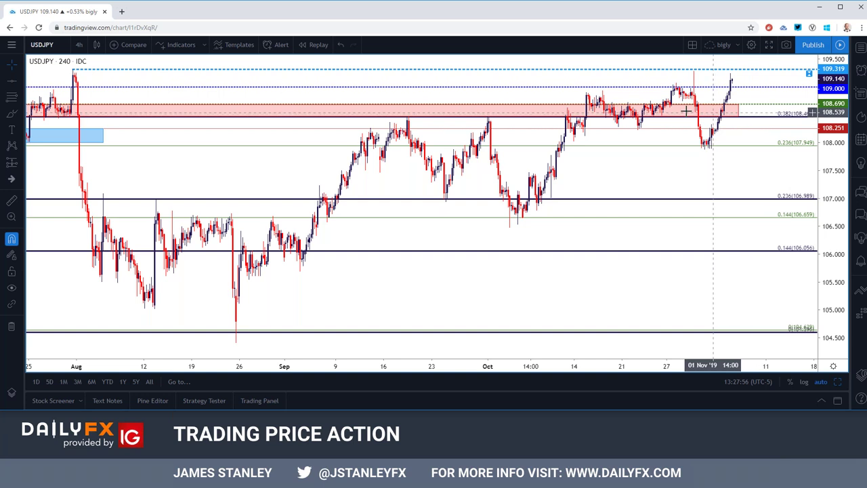
- Change the chart symbol to EURJPY, using the IDC data feed
click(63, 45)
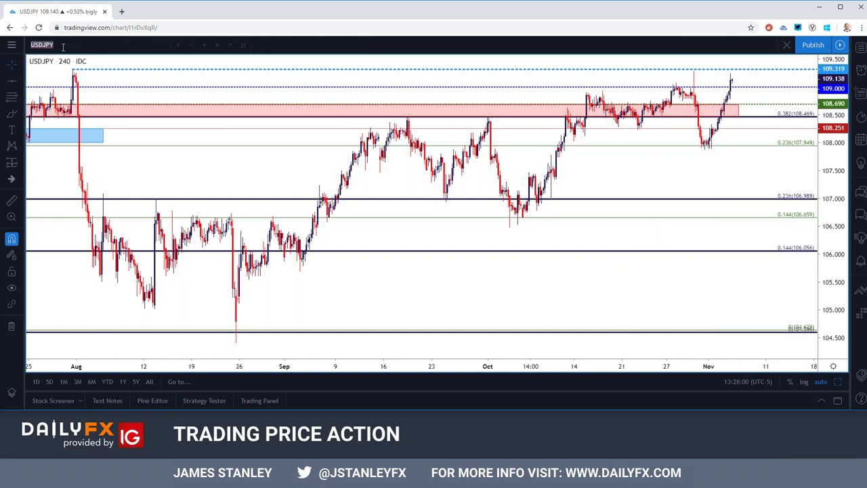
text(EURJPY)
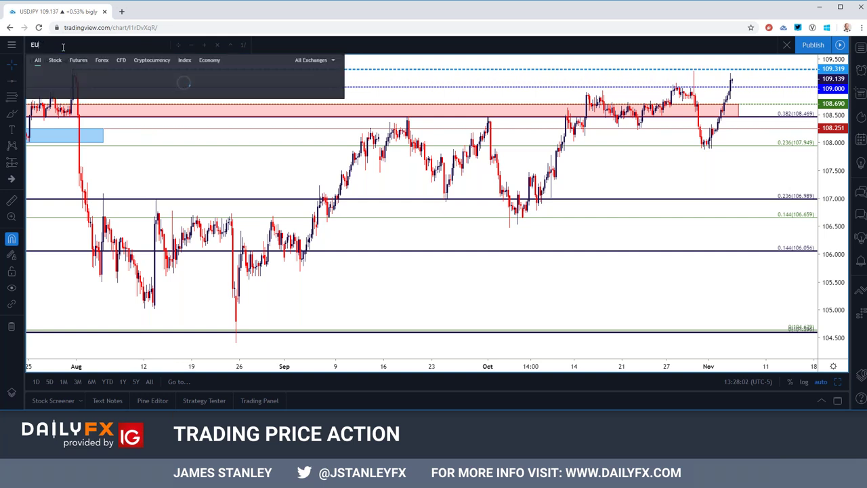
key(Down)
key(Down)
key(Down)
key(Down)
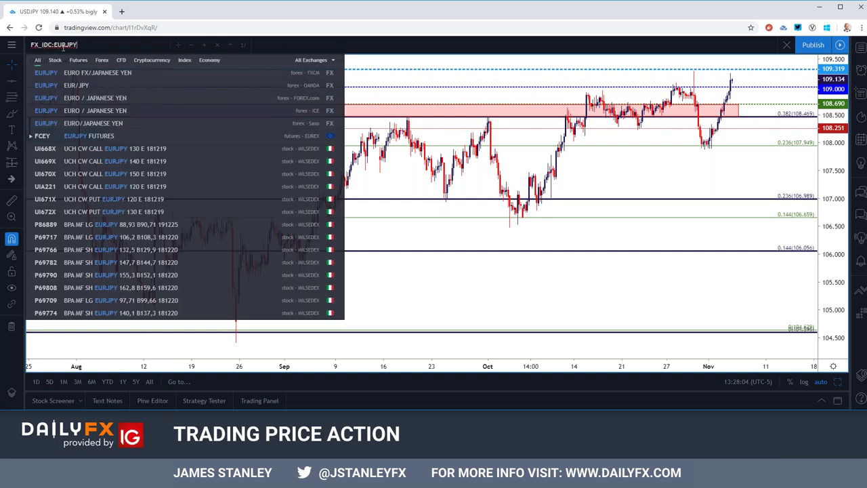
key(Return)
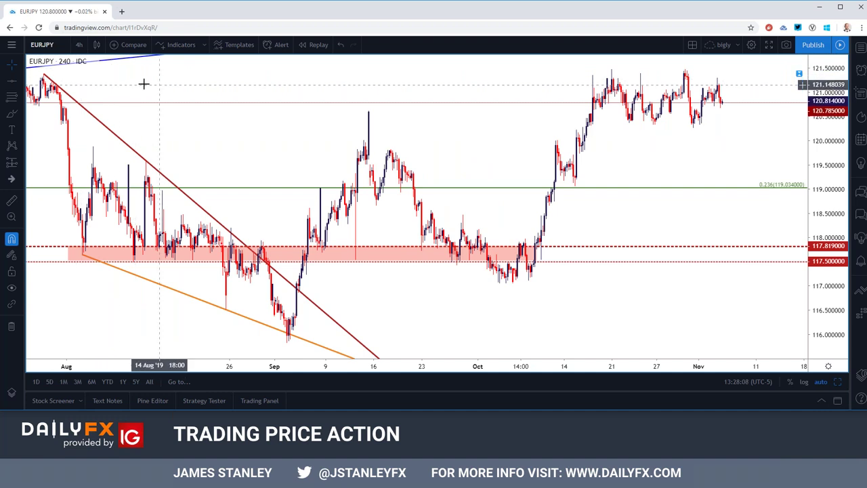
- Set EURJPY to the 1-day interval and examine the recent highs relative to the 0.5 retracement and the rising blue trendline
click(78, 45)
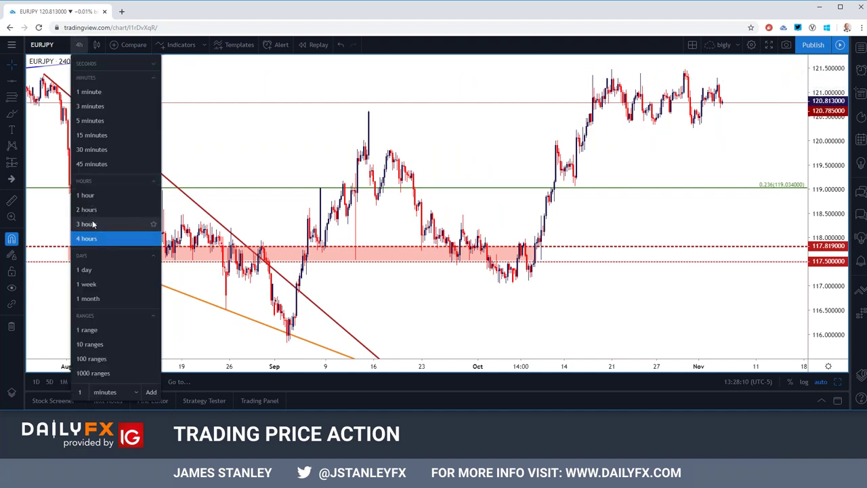
click(93, 269)
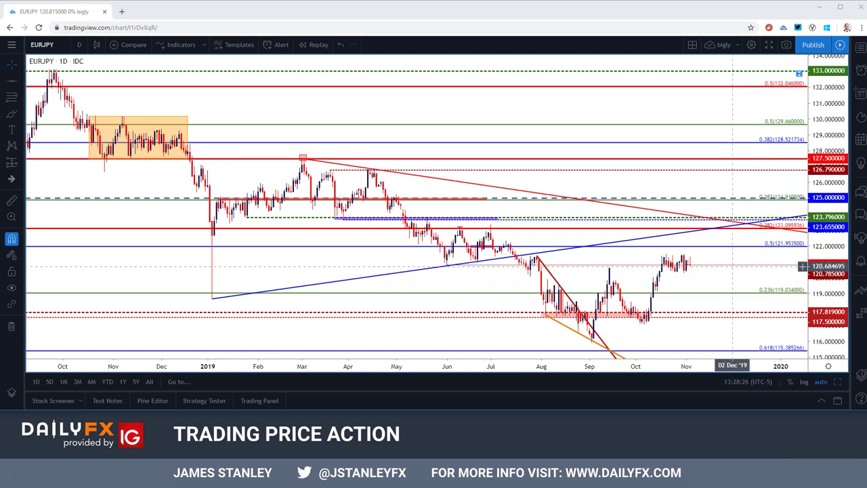
scroll(730, 269, up, 3)
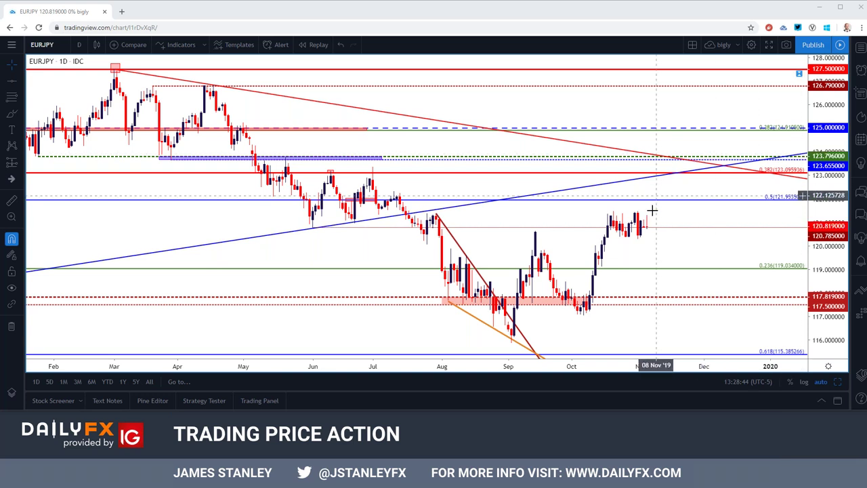
- Set EURJPY to the 4-hour interval and draw a rectangle around the mid-October to November range, from about 121.48 to 120.26
click(79, 45)
click(87, 238)
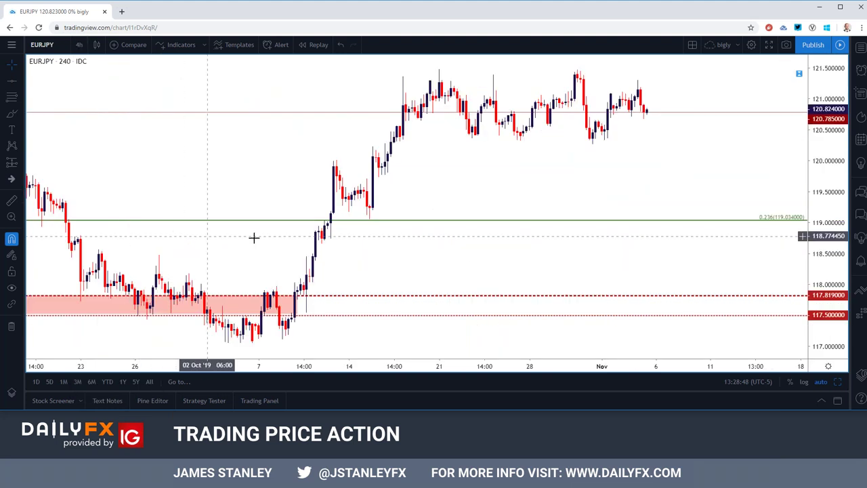
click(21, 98)
click(23, 115)
click(45, 132)
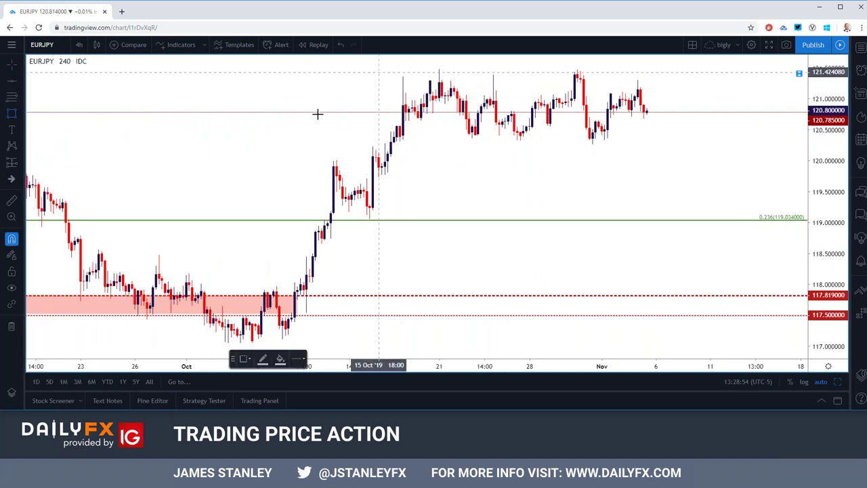
click(397, 71)
click(703, 144)
click(699, 168)
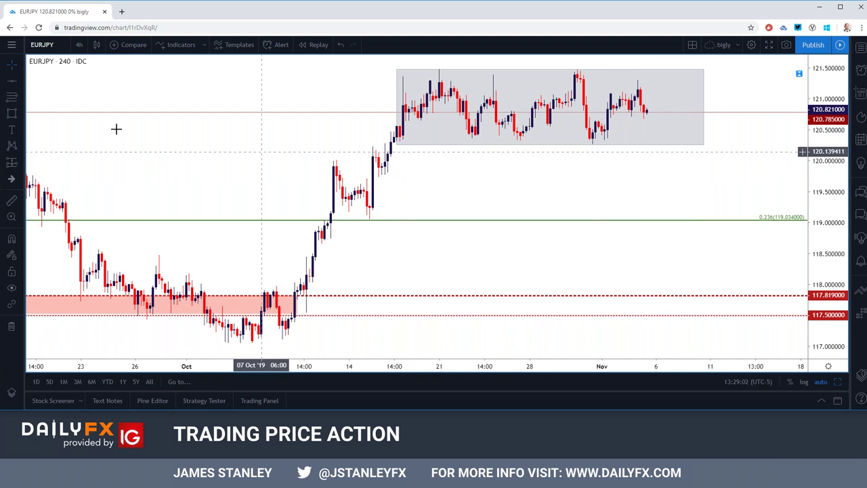
- Draw a thin rectangle along the lower edge of the grey range box, from about 120.43 to 120.26
click(20, 114)
click(48, 132)
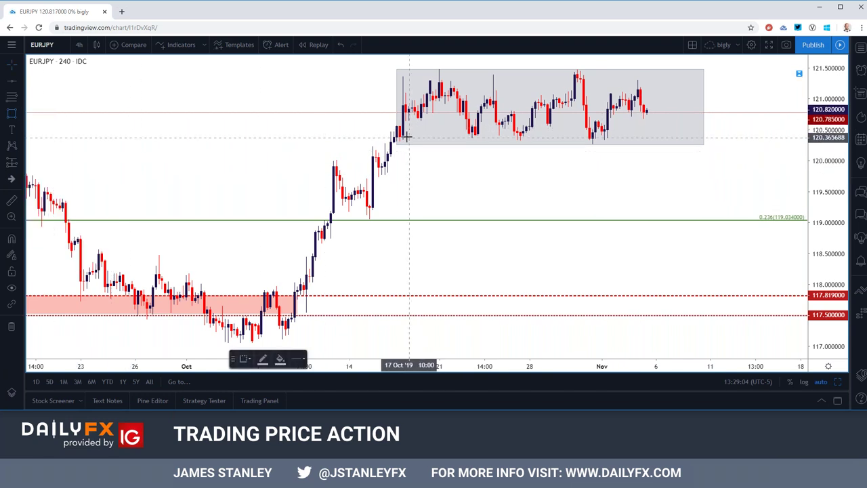
drag(400, 133, 706, 144)
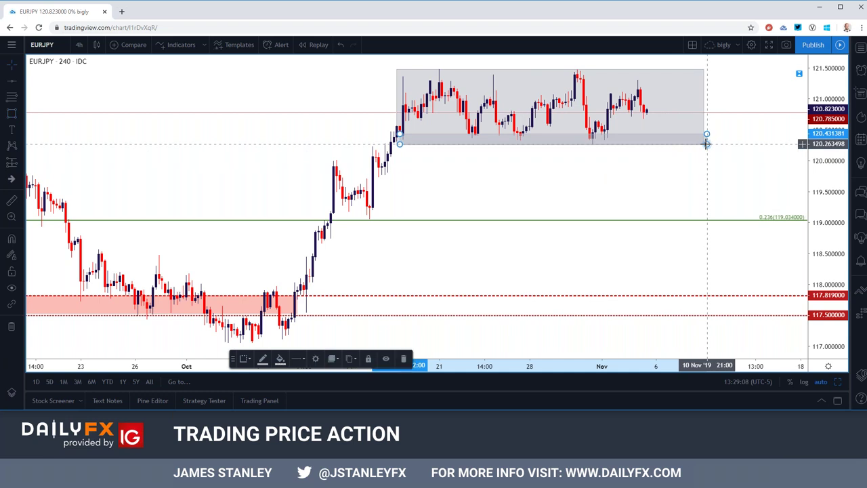
- Set both the background and the border of the thin support rectangle to green
double_click(689, 145)
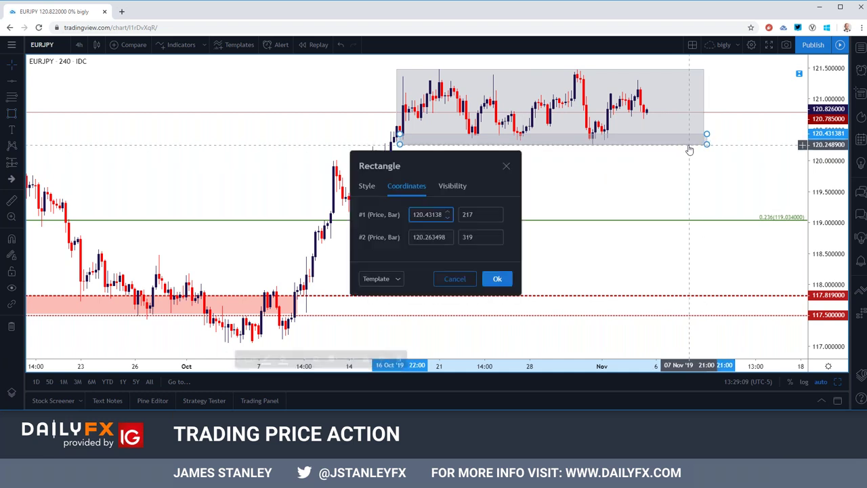
click(365, 186)
click(420, 236)
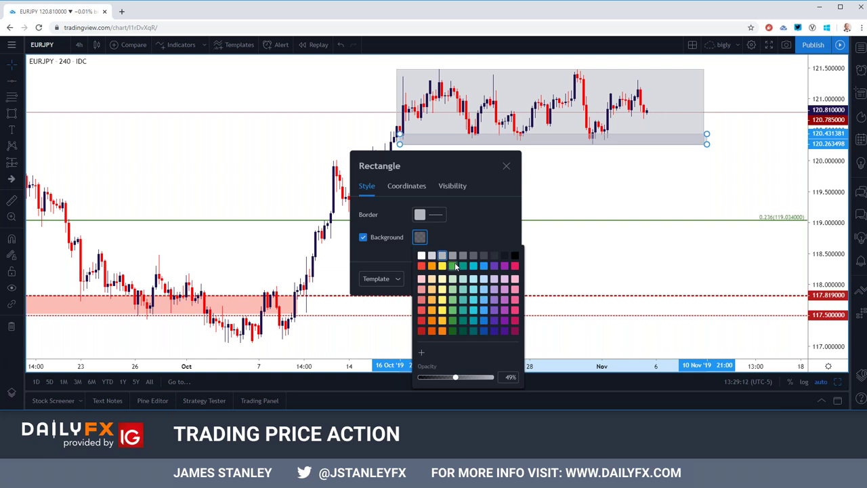
click(454, 266)
click(419, 214)
click(453, 242)
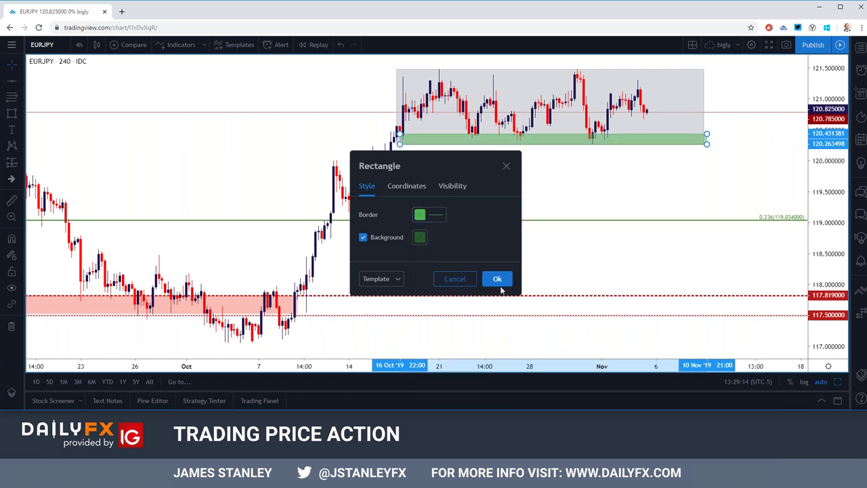
click(497, 280)
- Draw a thin rectangle along the upper edge of the grey range box, from about 121.48 to 121.27
click(20, 116)
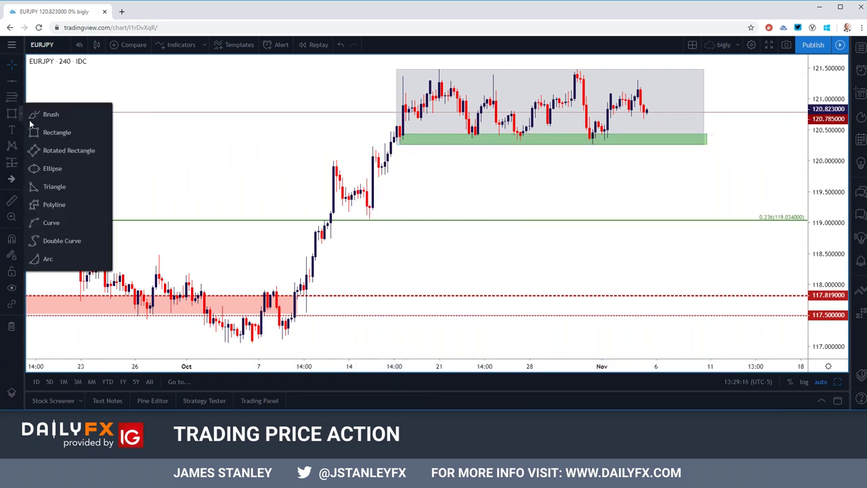
click(49, 133)
drag(397, 69, 704, 82)
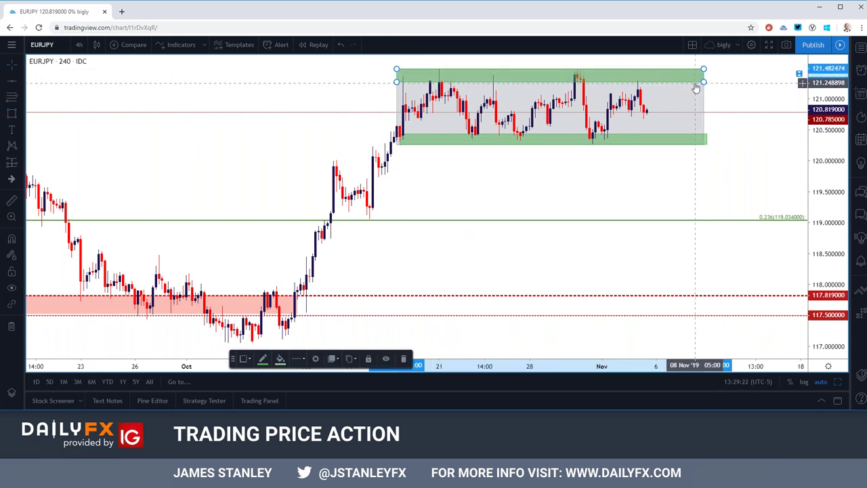
- Set both the background and the border of the upper resistance rectangle to red
double_click(697, 79)
click(420, 236)
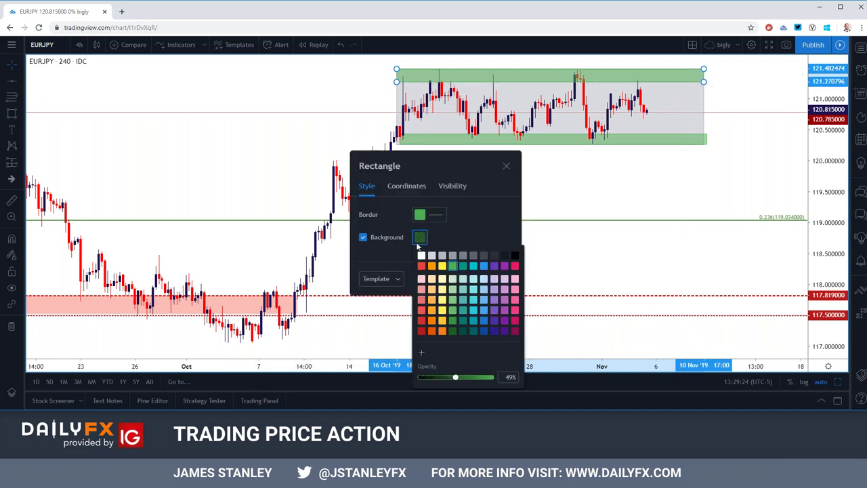
click(421, 266)
click(420, 214)
click(421, 242)
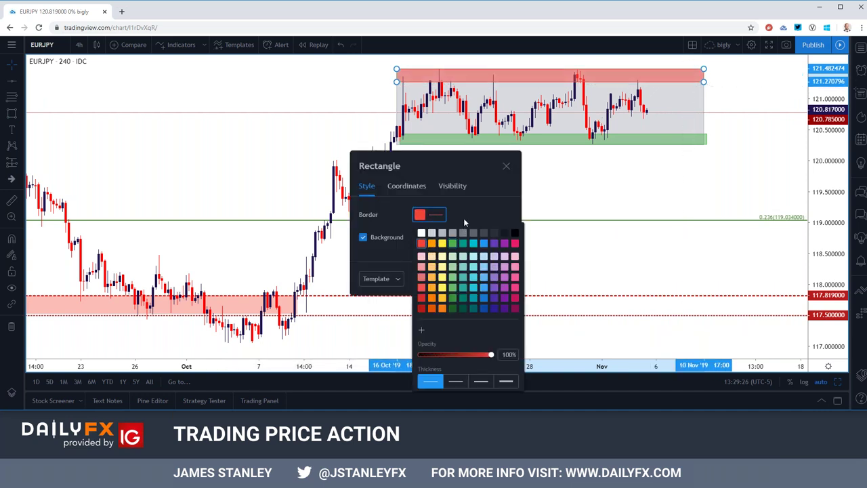
click(493, 278)
click(495, 278)
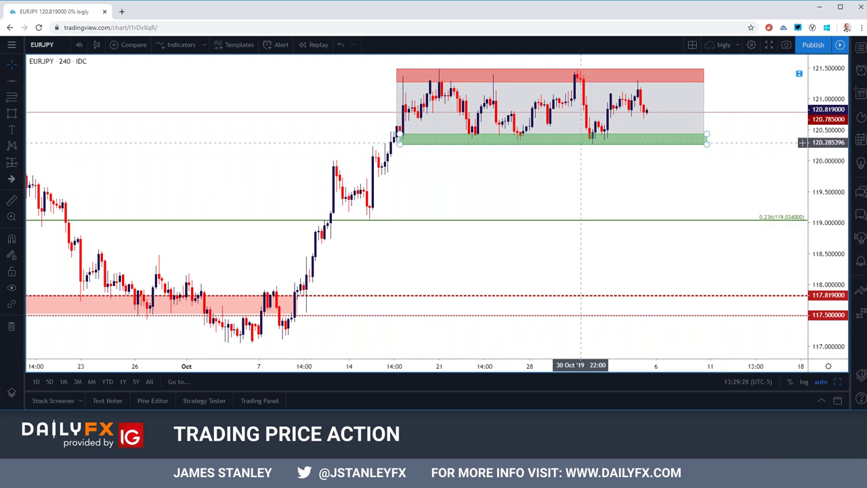
- Examine the EURJPY range between the red and green zones against the price action since late July
scroll(584, 136, down, 3)
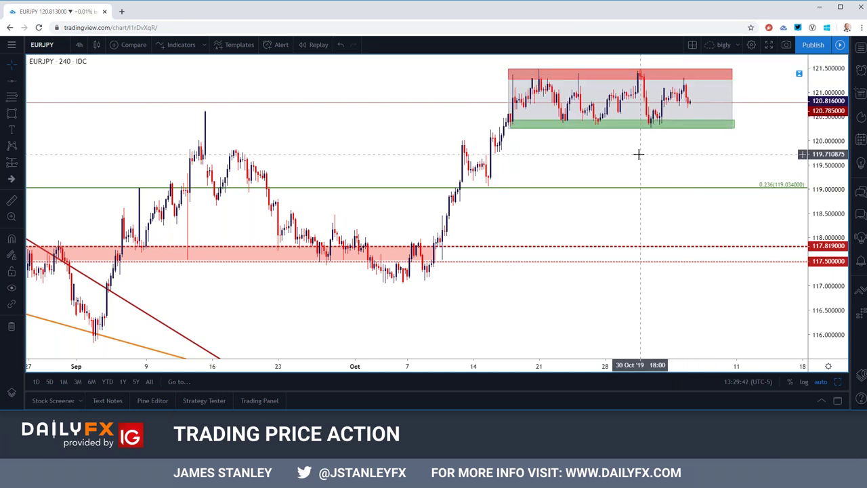
scroll(638, 154, down, 2)
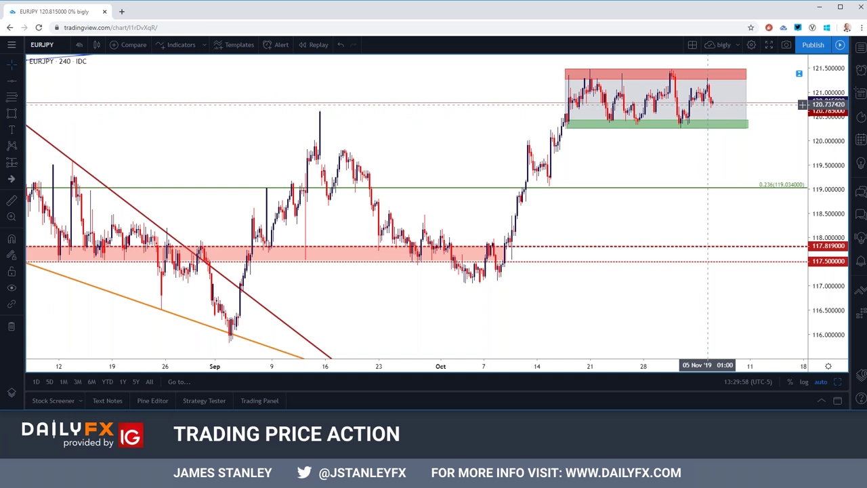
click(691, 125)
click(699, 81)
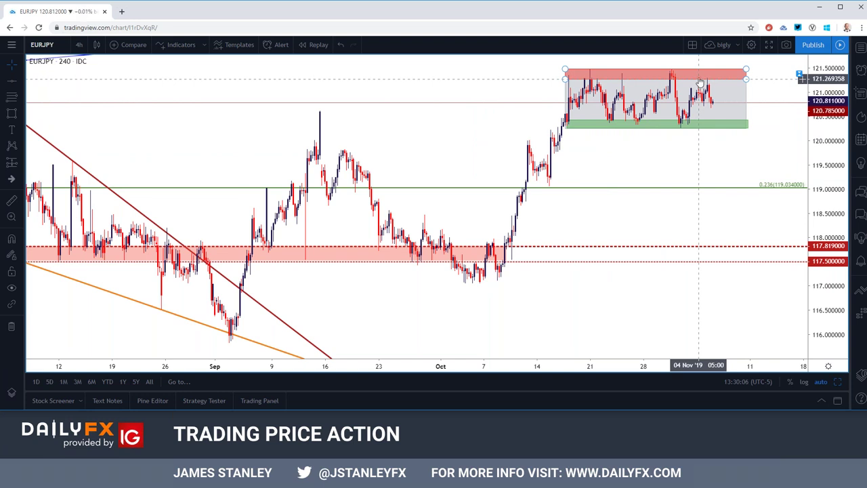
click(686, 84)
click(688, 83)
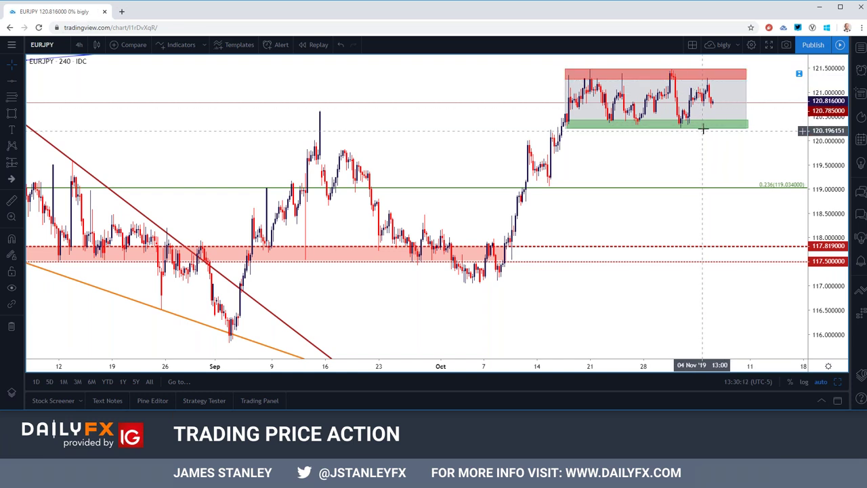
scroll(704, 142, down, 3)
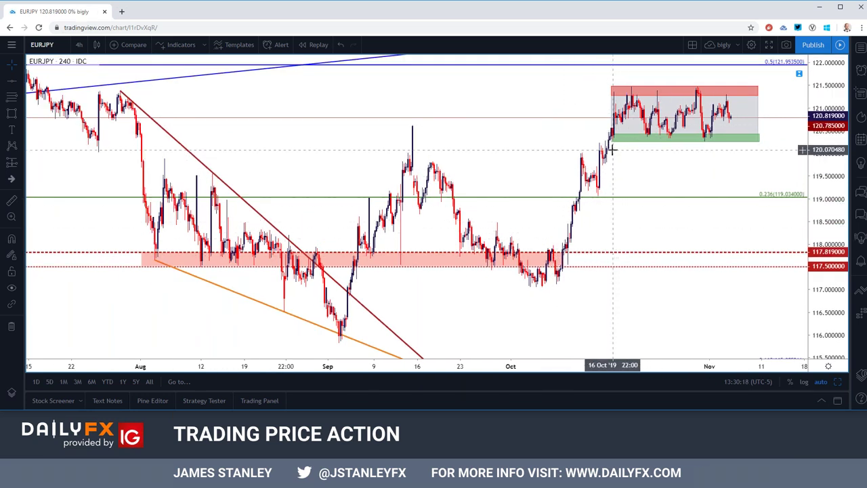
- Change the chart symbol to GBPJPY, using the IDC data feed
click(42, 45)
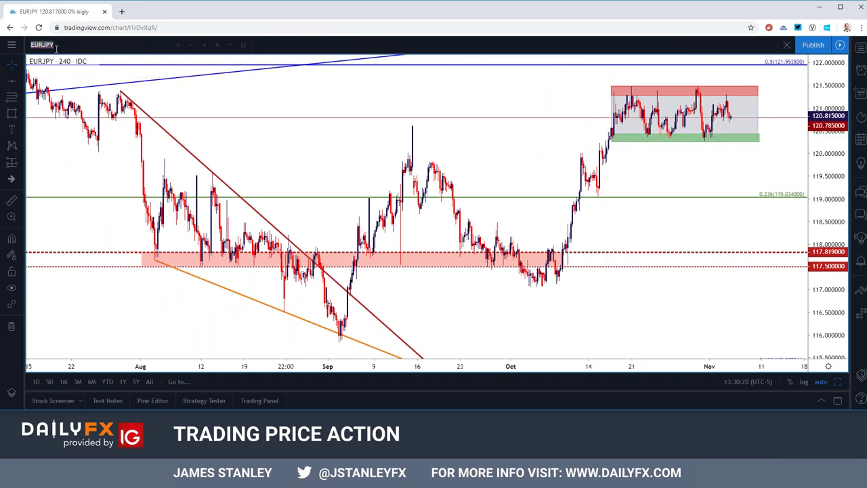
text(GBPJPY)
key(Down)
key(Down)
key(Down)
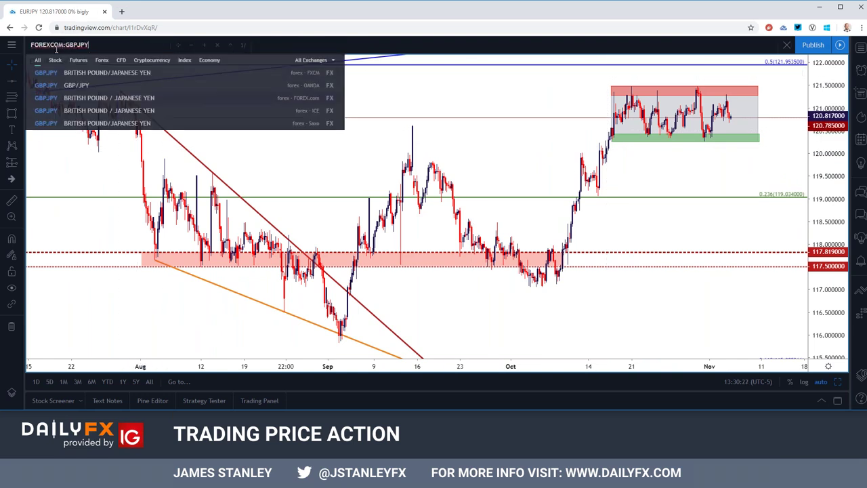
key(Return)
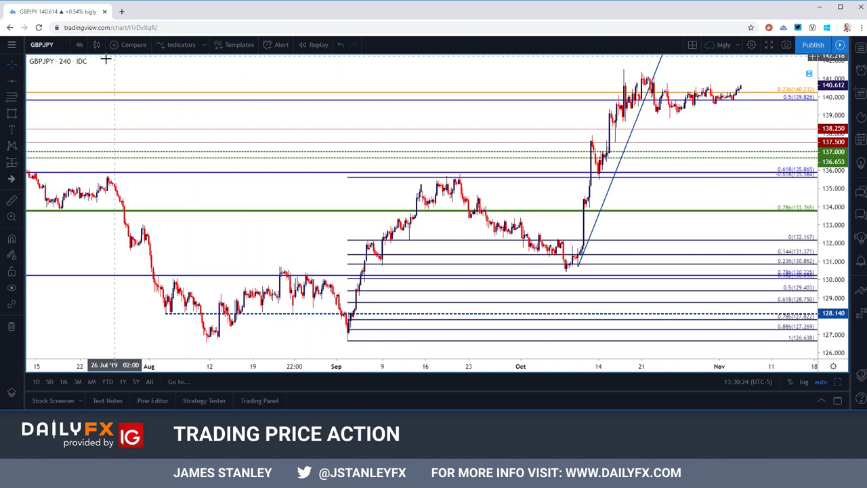
- Set GBPJPY to the 2-hour interval and delete the steep rising blue trendline drawn from the October low
click(79, 45)
click(86, 209)
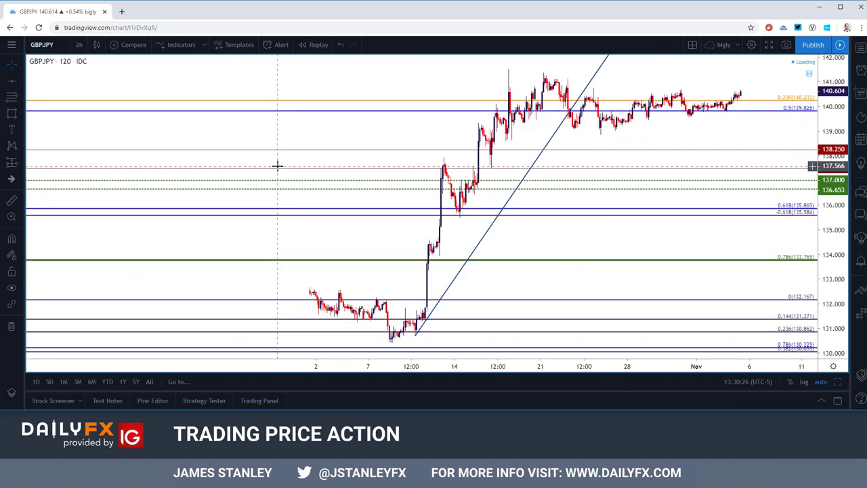
click(550, 138)
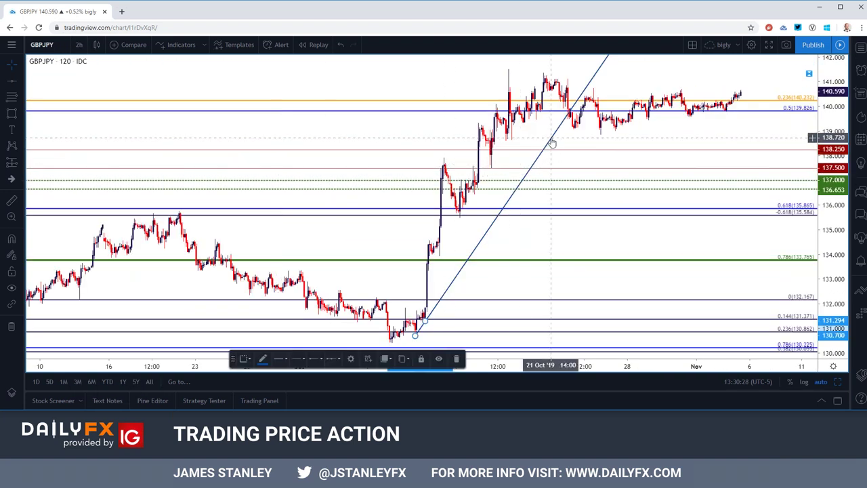
key(Delete)
scroll(540, 158, up, 3)
scroll(540, 158, up, 3)
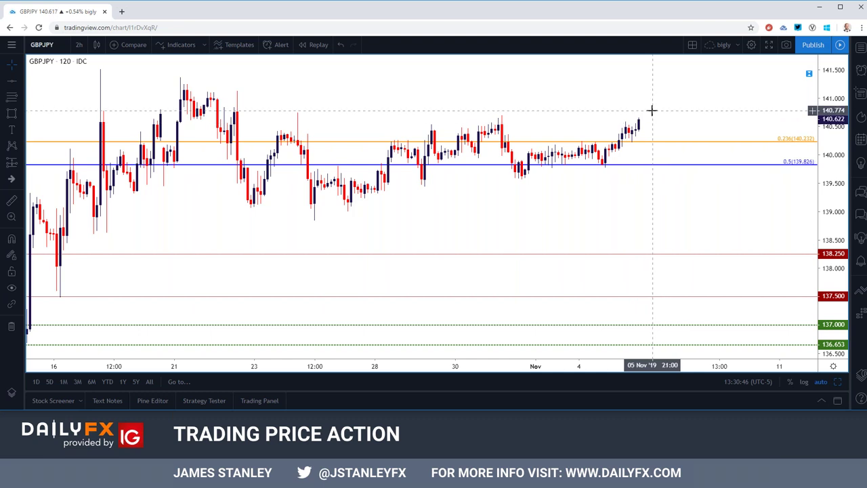
scroll(647, 115, down, 3)
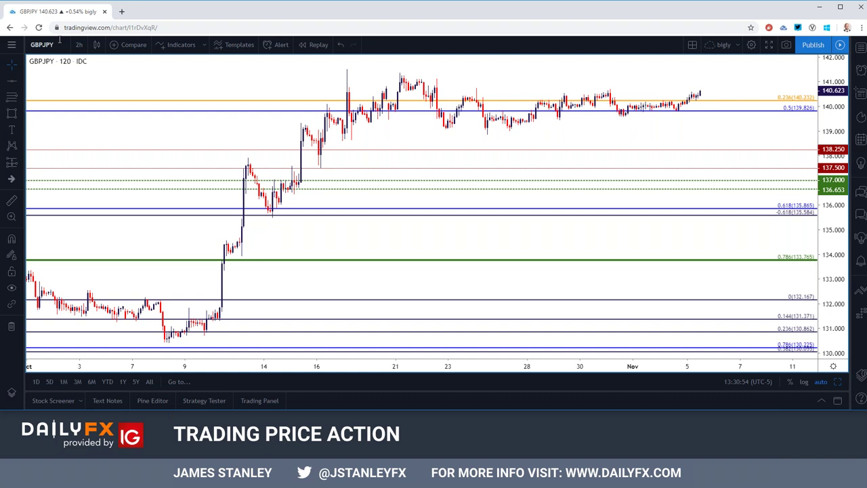
- Change the chart symbol to SPX500, using the FXCM data feed
click(59, 41)
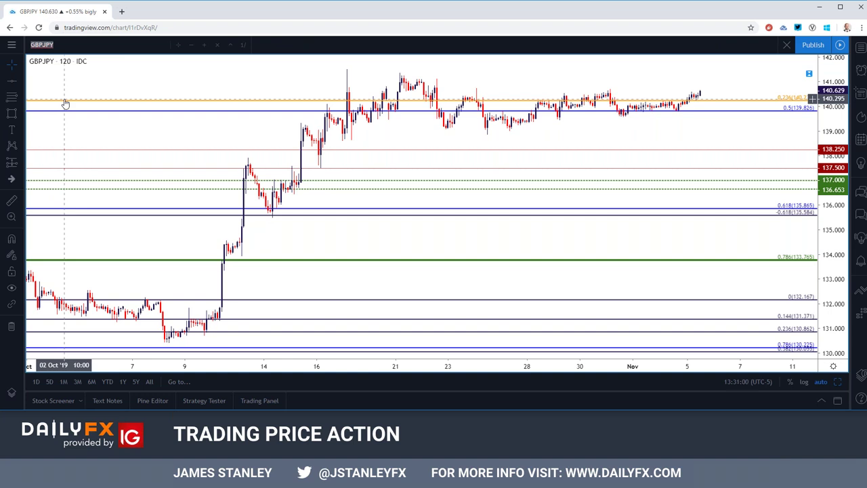
text(SPX500)
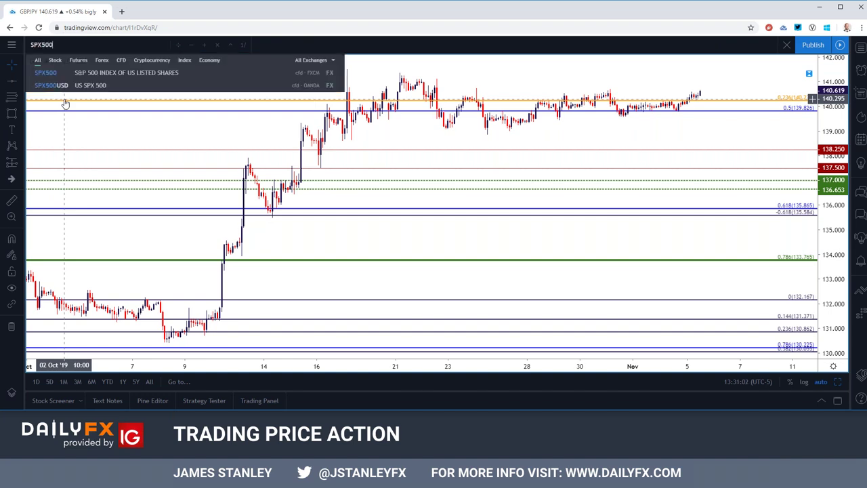
key(Return)
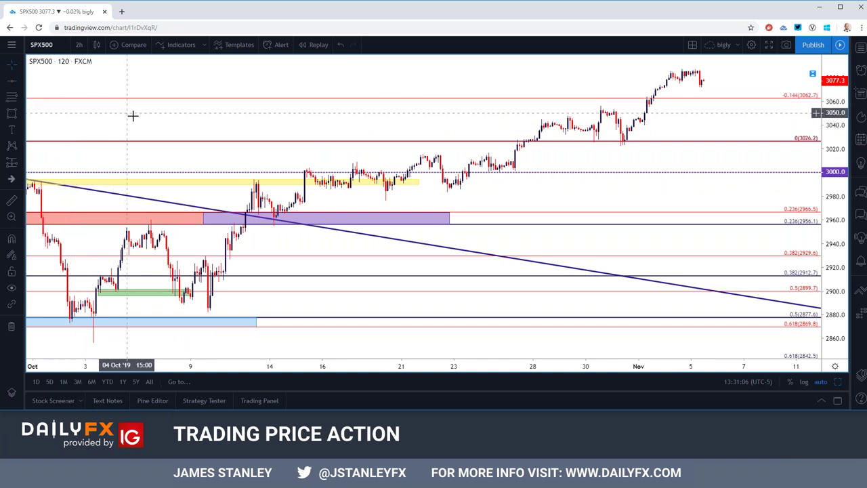
- Return to the multi-chart layout and maximize the 4-hour SPX500 chart marked with the green 3056.1 level
key(alt+Return)
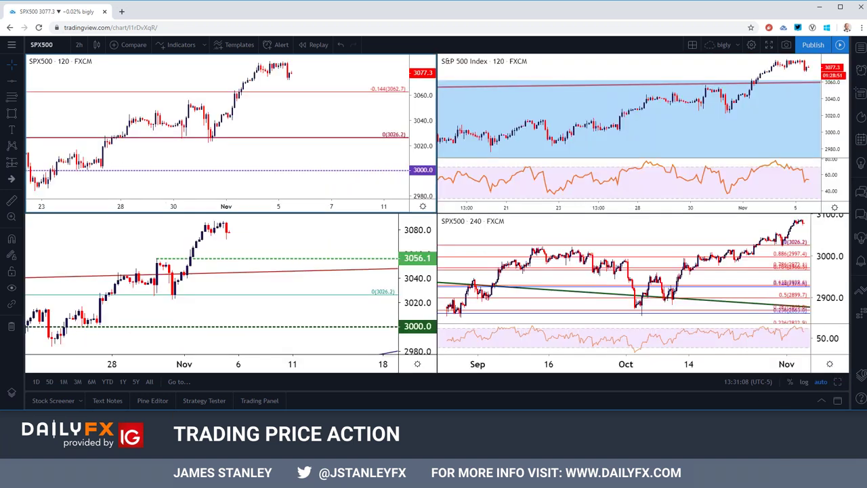
click(362, 248)
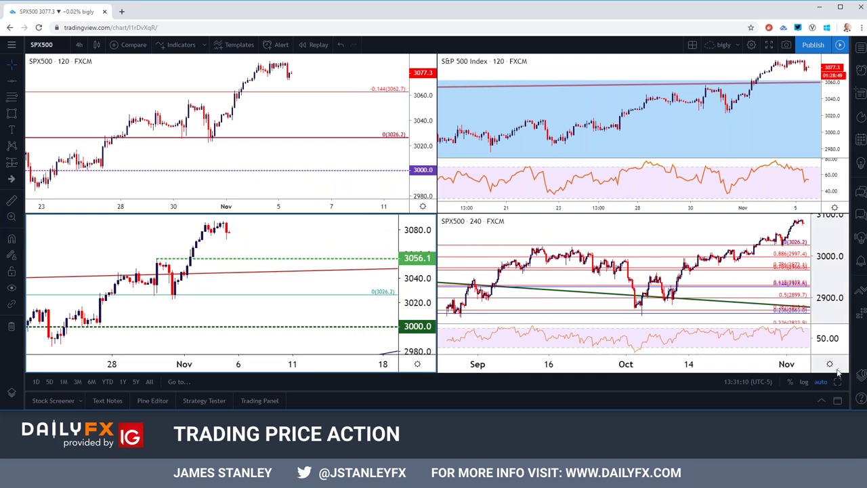
key(alt+Return)
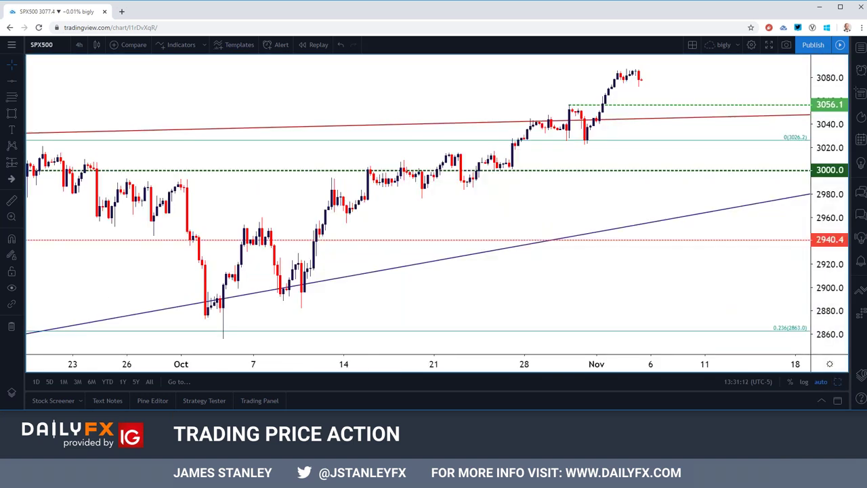
- Examine SPX500 price relative to the 3056.1 and 3000.0 levels, the red trendline and the highs and lows since June
scroll(664, 194, up, 2)
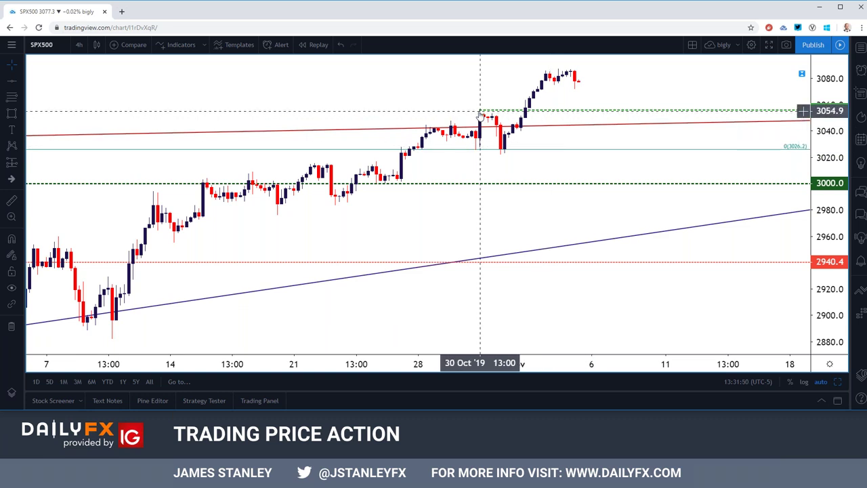
scroll(508, 118, down, 3)
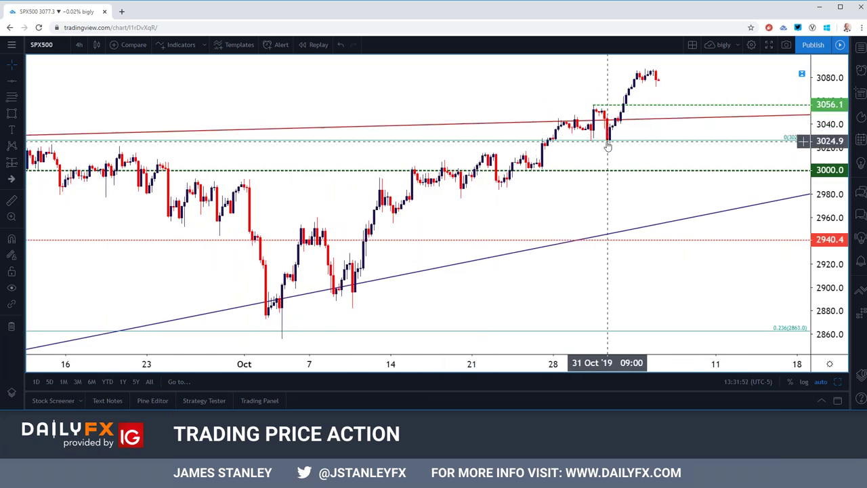
scroll(562, 139, down, 2)
scroll(562, 139, down, 1)
scroll(325, 134, down, 2)
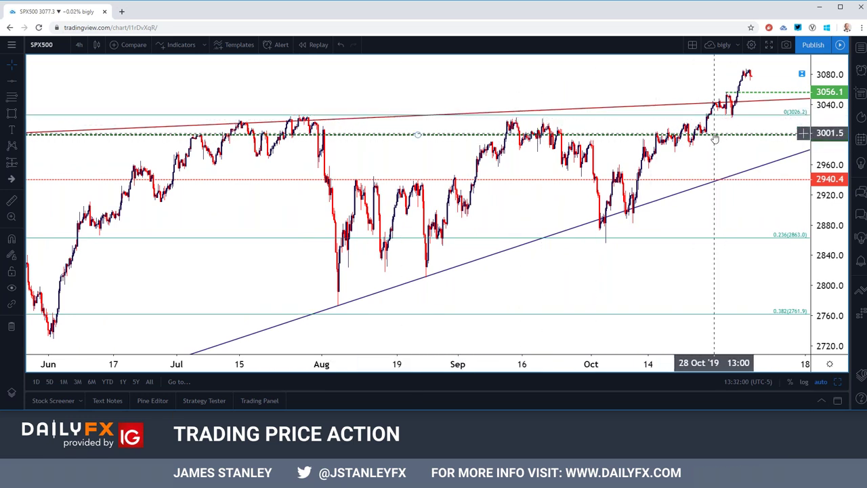
scroll(711, 132, up, 2)
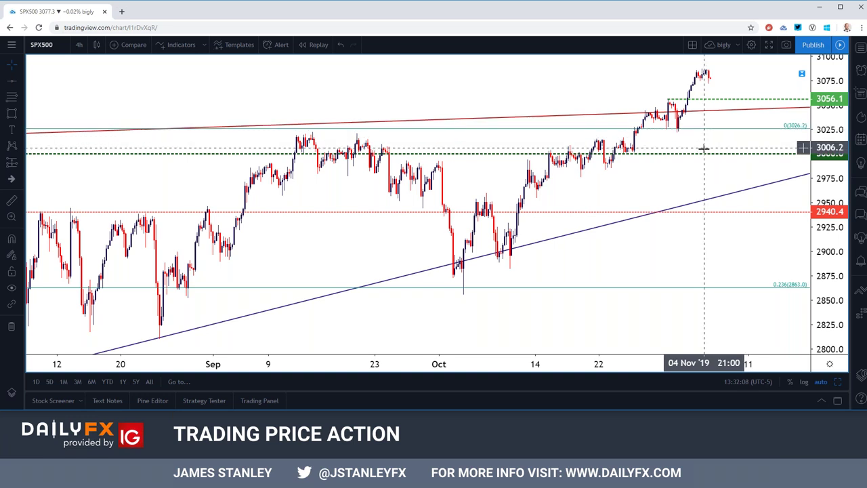
- Set the SPX500 chart to the 1-day interval to view price against the long-term red and blue trendlines
scroll(702, 159, down, 2)
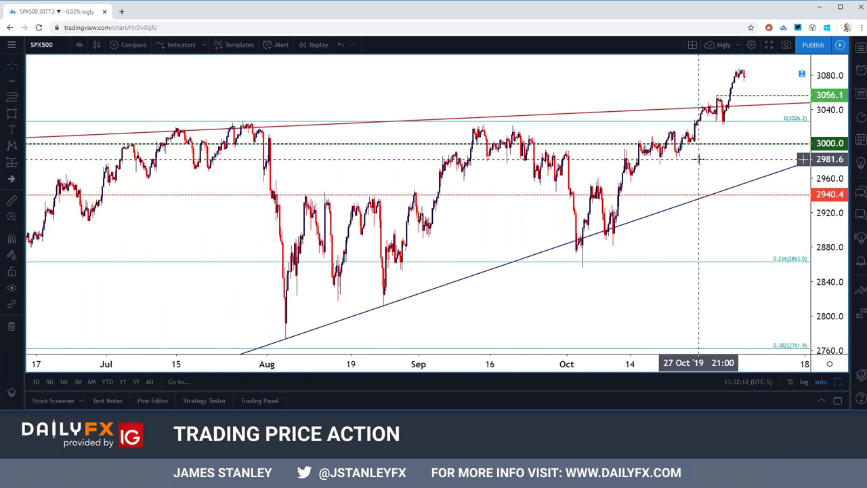
click(79, 44)
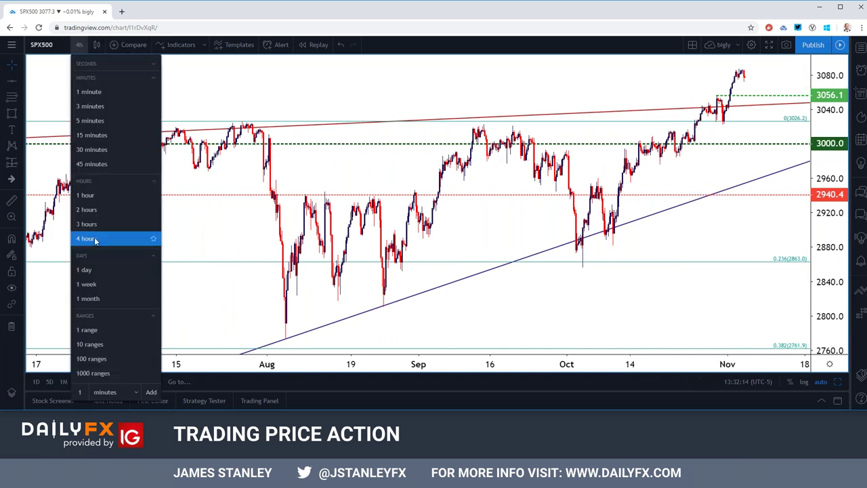
click(95, 269)
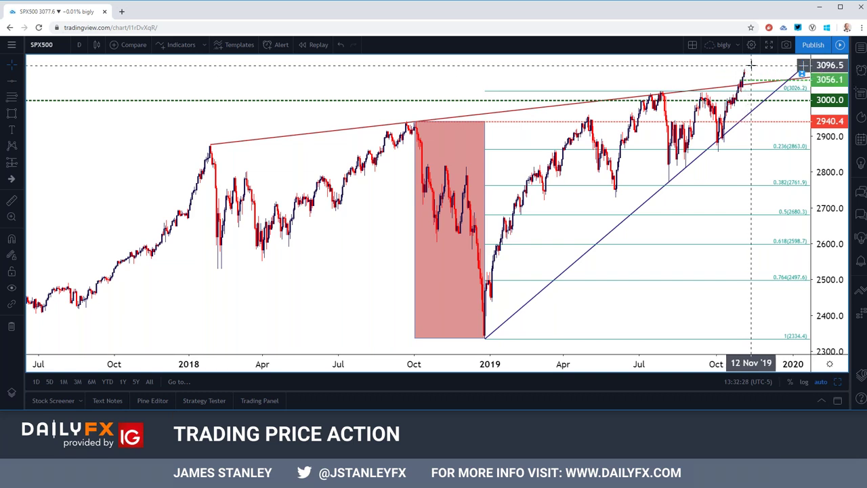
click(749, 101)
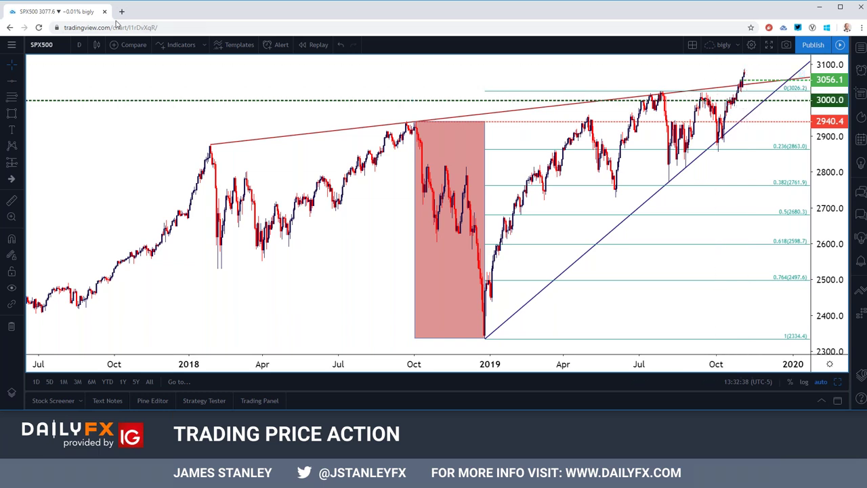
- Change the chart symbol to GOLD, using the TVC data feed
click(57, 41)
text(GOLD)
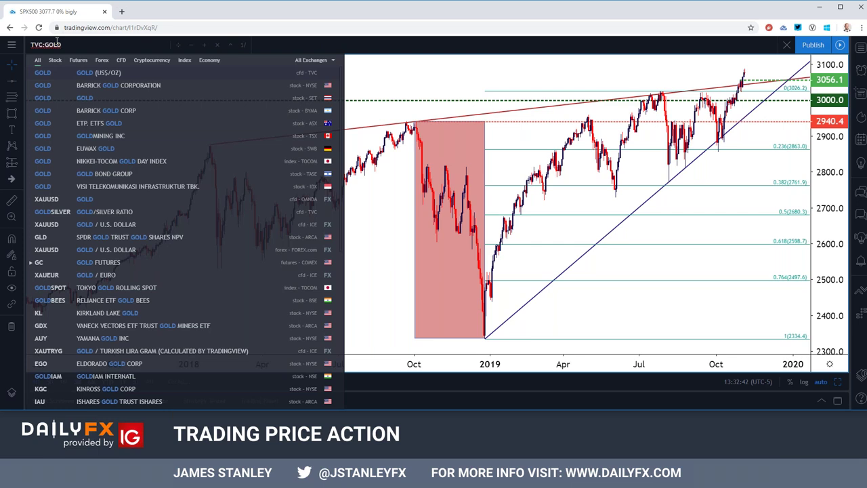
key(Return)
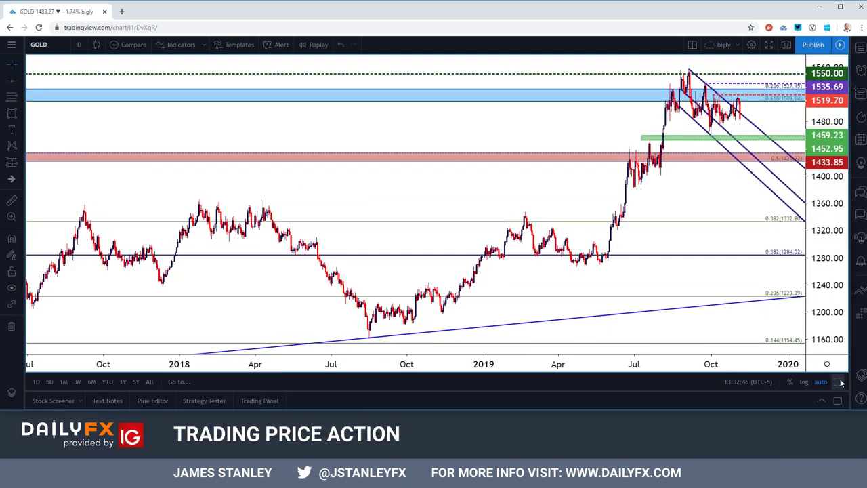
- Return to the multi-chart layout and maximize the 4-hour gold chart, framing price action from mid-August to November
key(alt+Return)
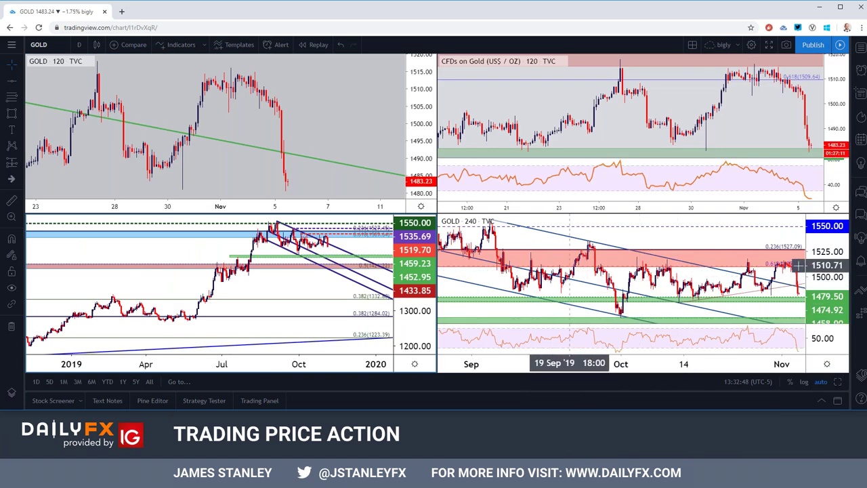
click(725, 237)
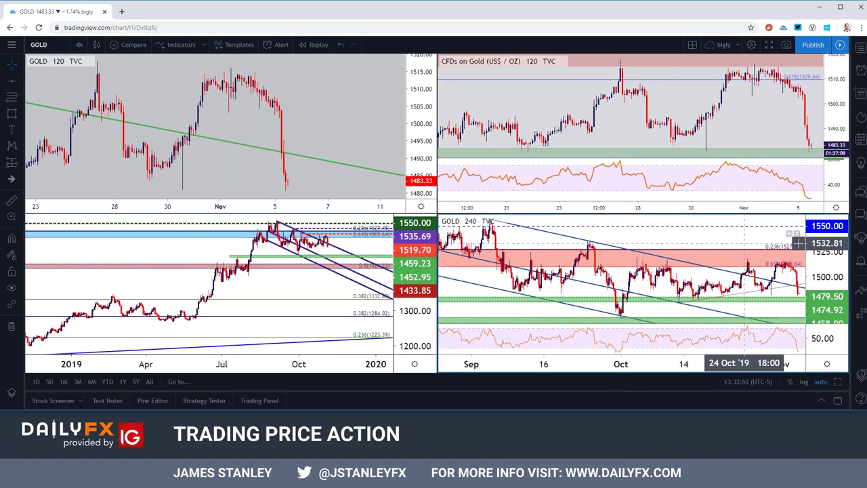
key(alt+Return)
scroll(759, 163, up, 5)
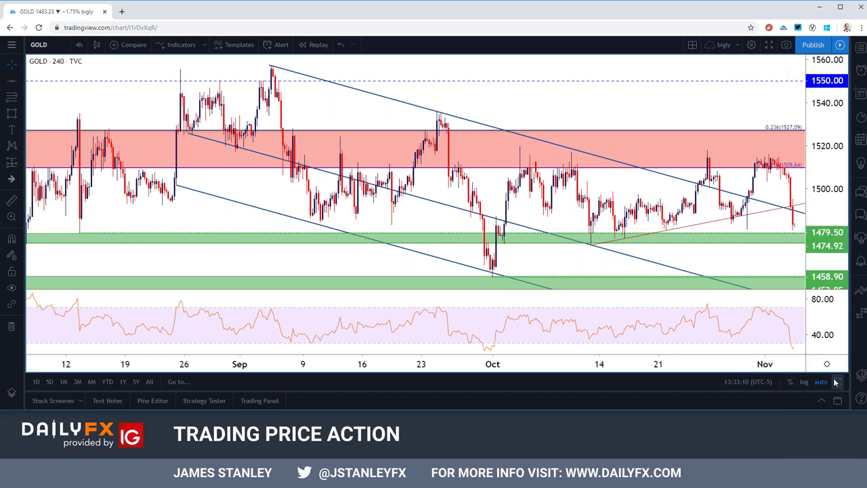
- Return to the multi-chart layout and maximize the 2-hour gold chart with the grey range box
key(alt+Tab)
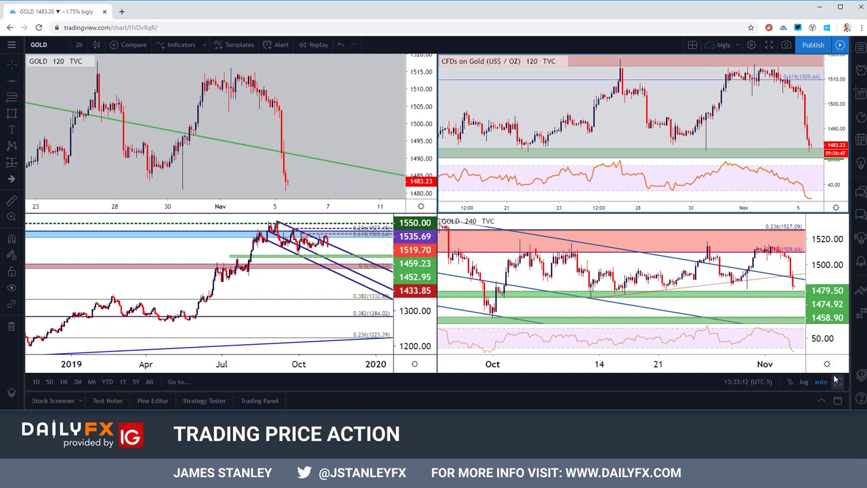
key(alt+Return)
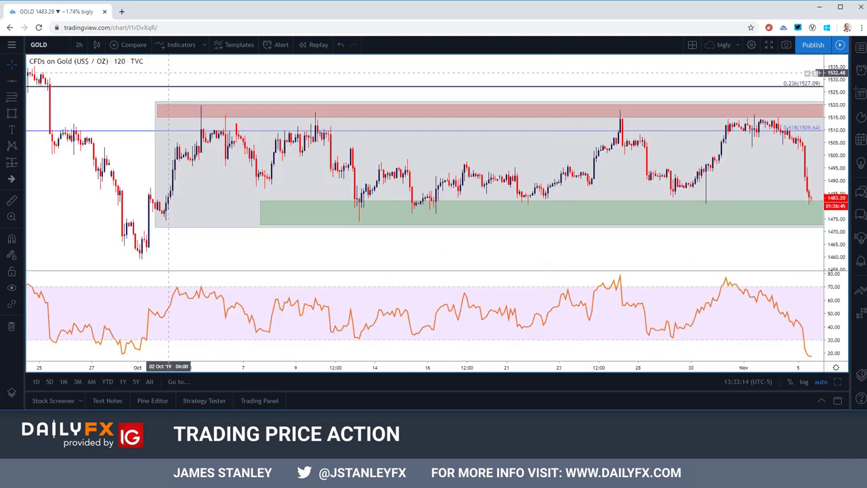
drag(167, 66, 124, 66)
- Examine gold price within the grey October range, its red resistance and green support zones, and the swings back to mid-August
scroll(287, 92, down, 2)
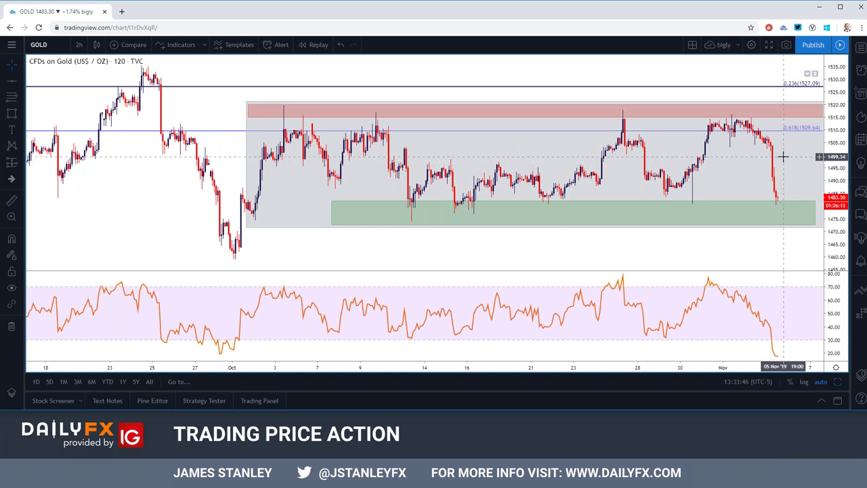
click(788, 120)
scroll(789, 122, down, 2)
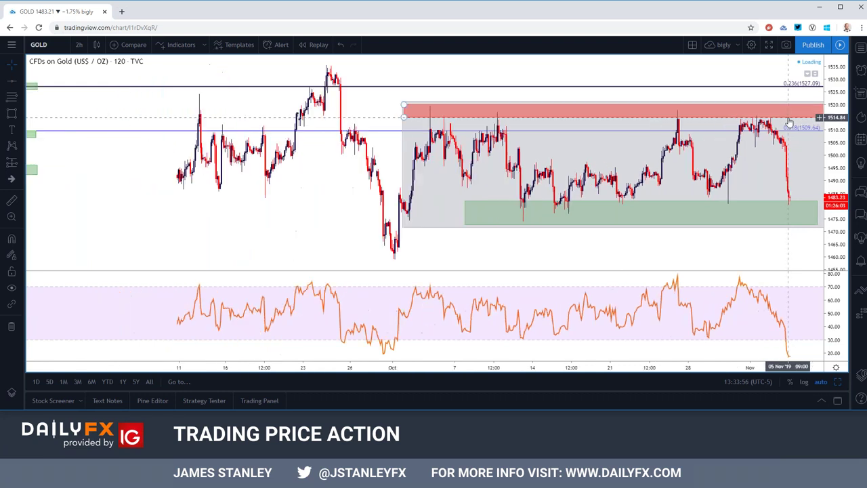
scroll(789, 122, down, 1)
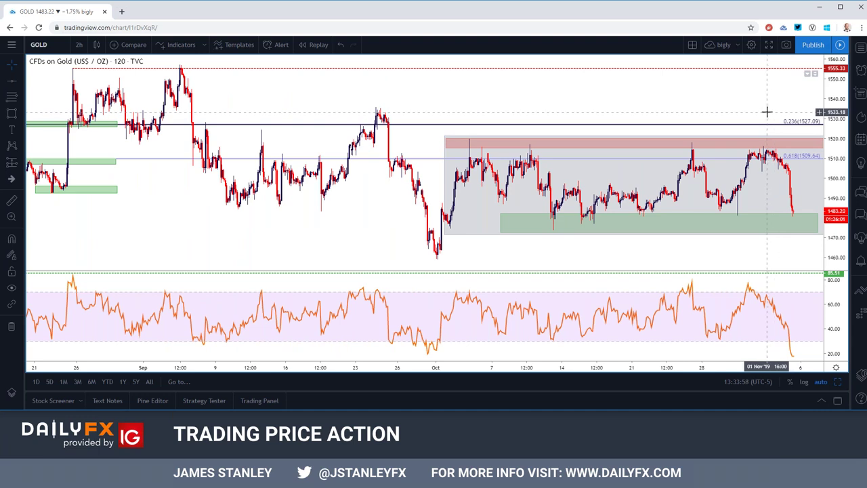
click(790, 153)
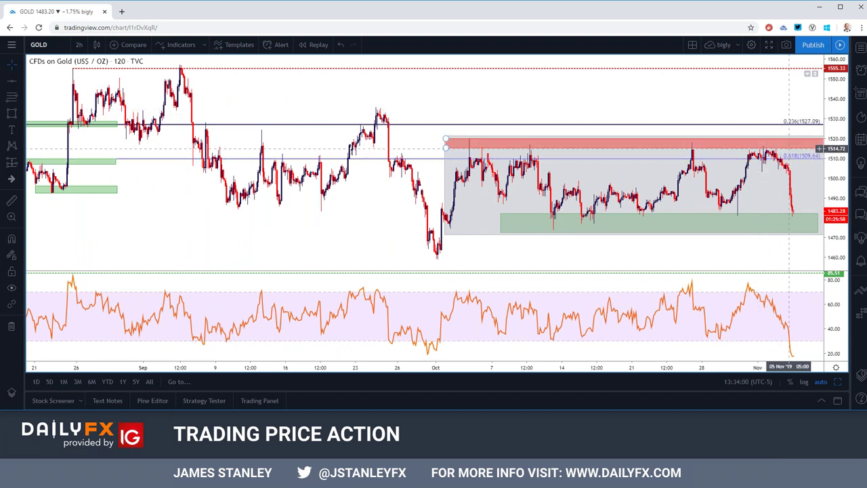
click(784, 135)
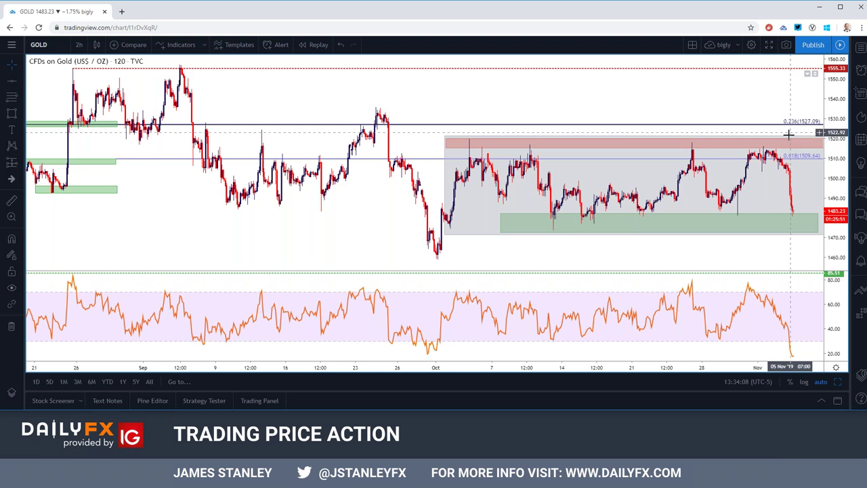
scroll(744, 134, down, 2)
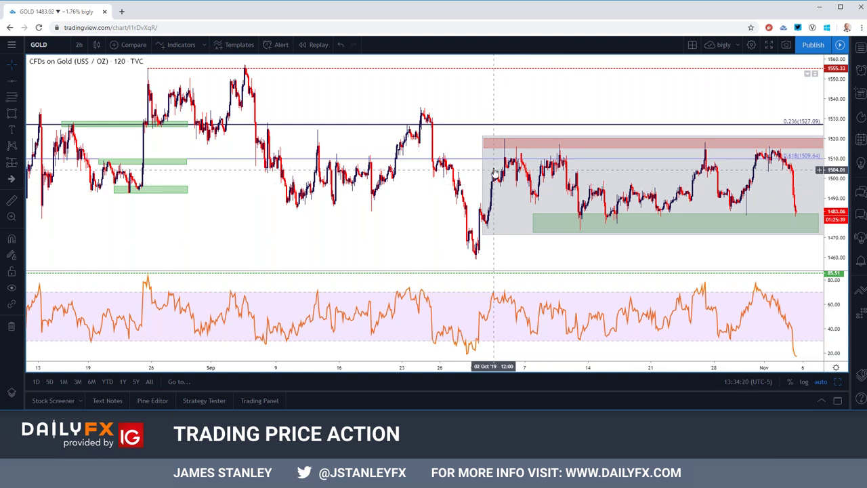
- Change the chart symbol to USOIL, using the TVC data feed
click(55, 47)
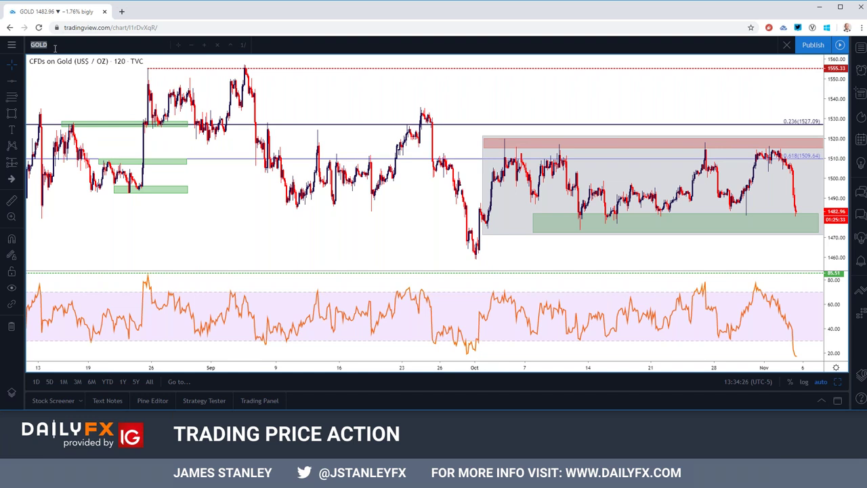
text(USOIL)
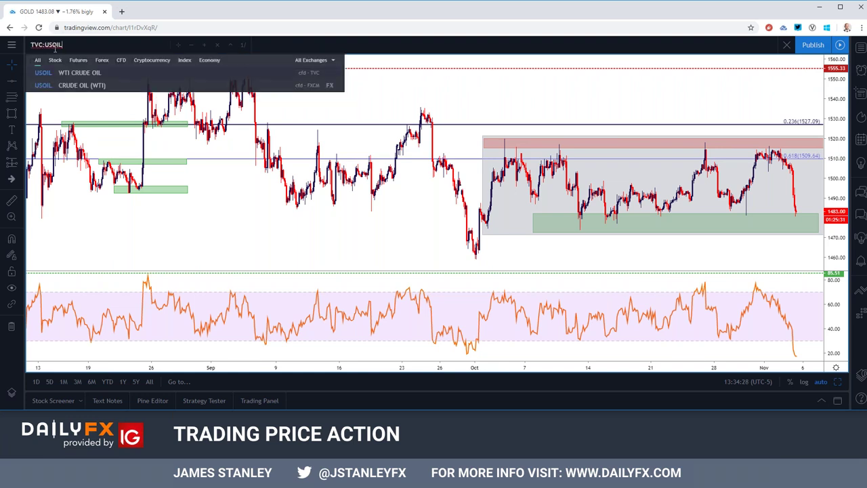
key(Return)
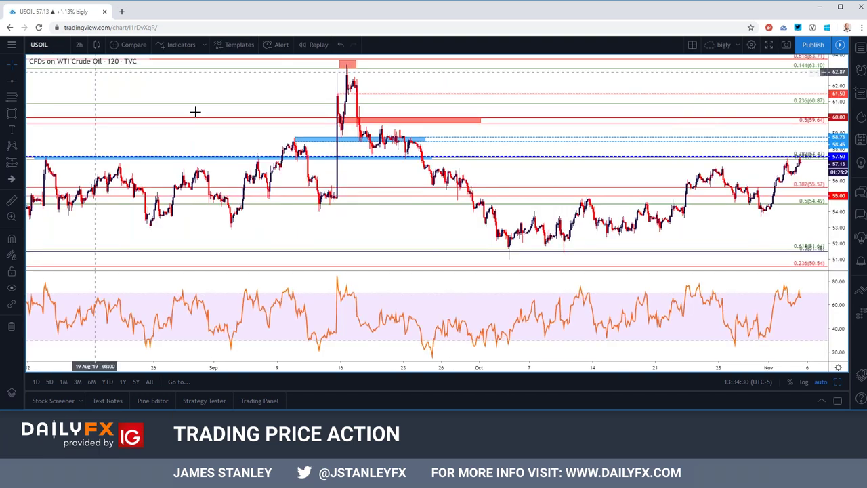
- Return to the multi-chart layout and maximize the 2-hour USOIL chart with the rising channel, showing price back to July
click(838, 383)
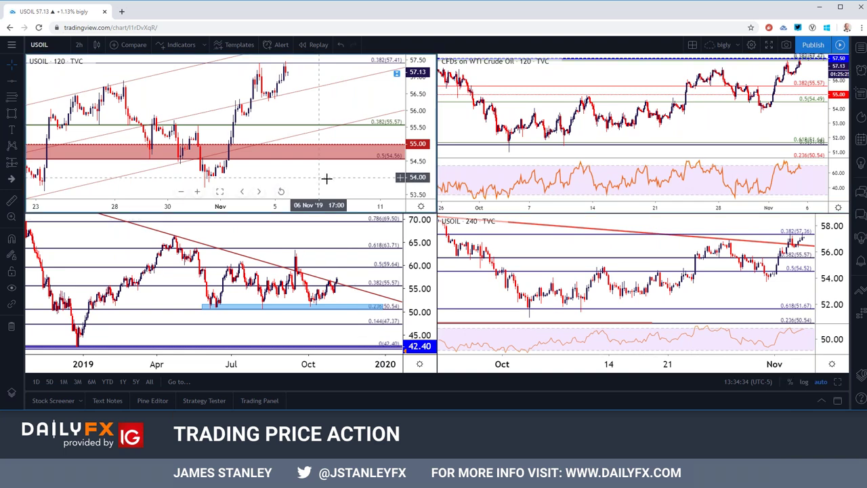
click(838, 383)
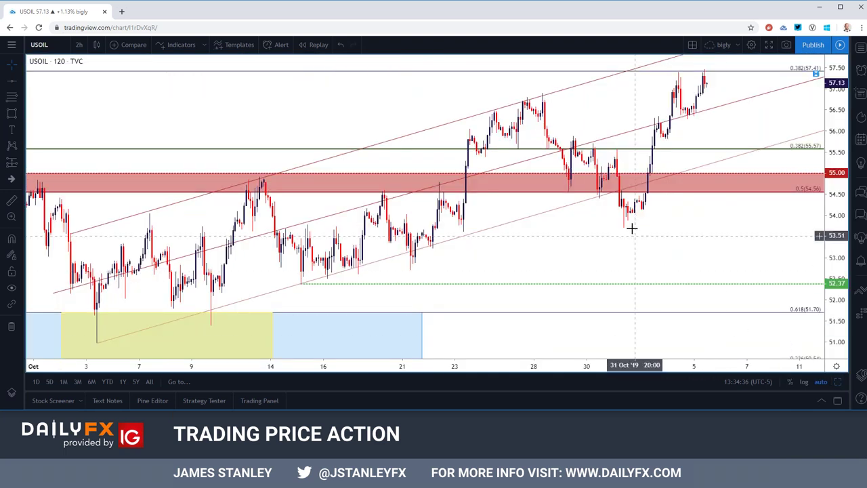
scroll(622, 209, down, 5)
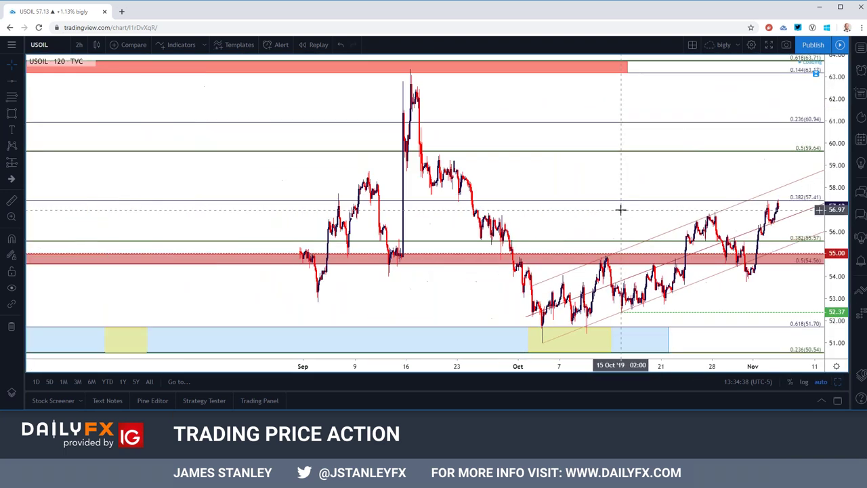
scroll(621, 210, down, 3)
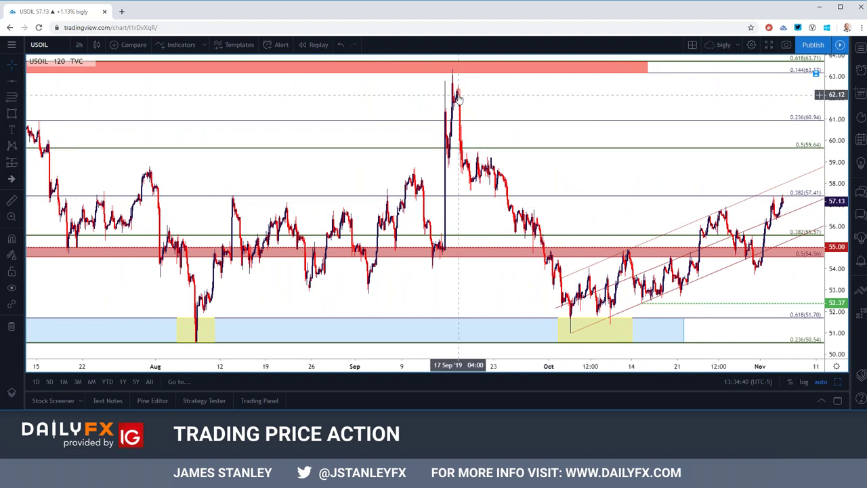
- Set USOIL to the 1-day interval and view the Fibonacci levels and the blue support zone near 51
click(79, 45)
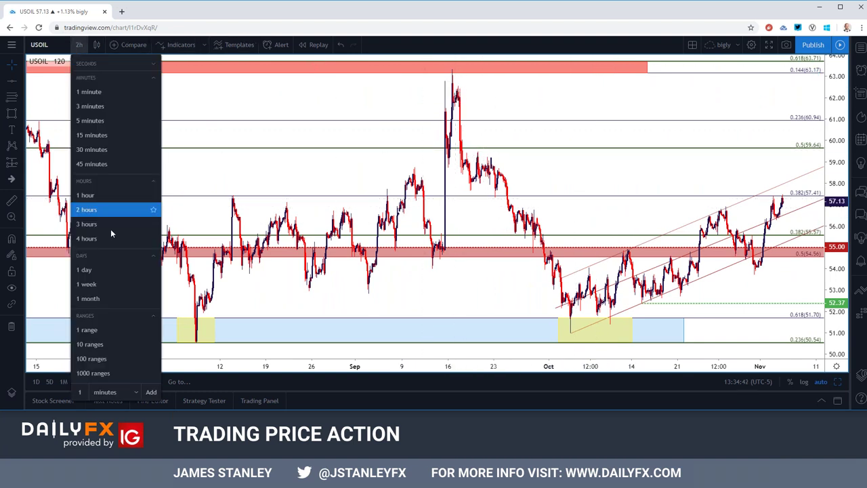
click(99, 269)
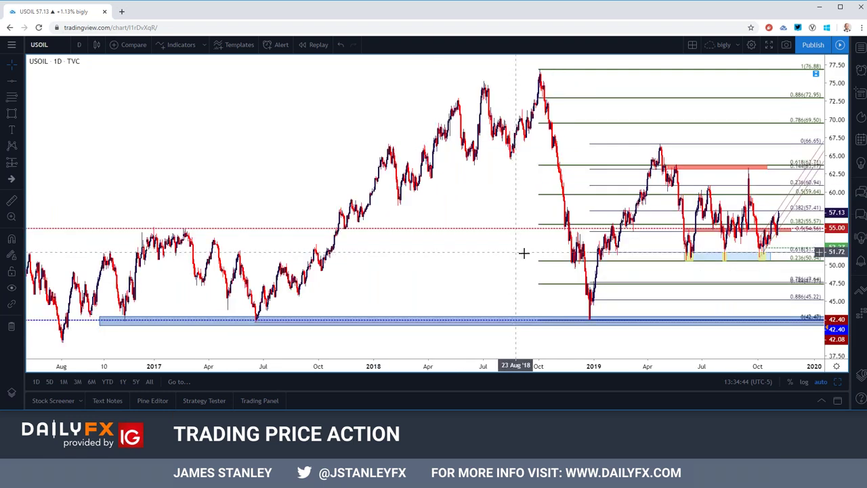
scroll(589, 264, down, 2)
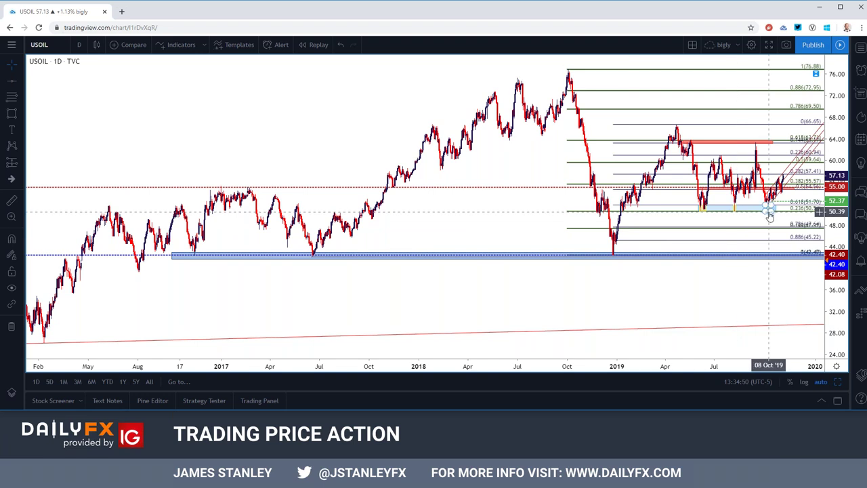
scroll(766, 217, up, 4)
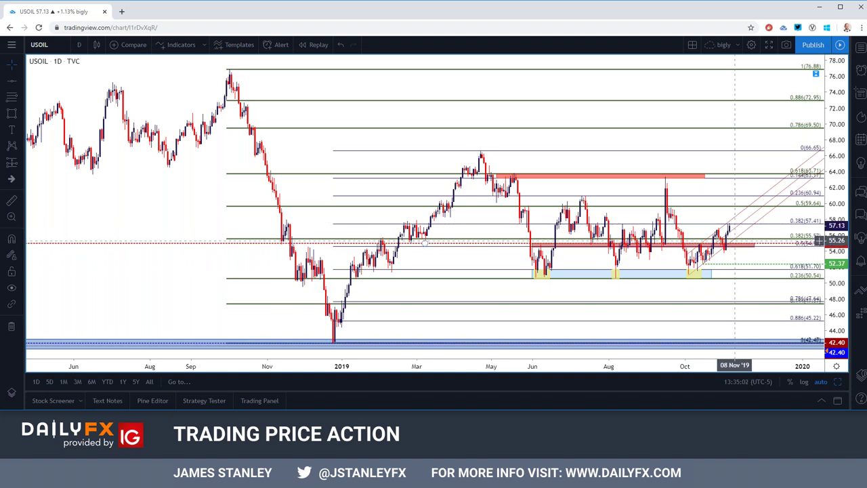
- Set USOIL to the 4-hour interval and examine price against the rising channel, the red 55.00 zone and the blue support zone
click(78, 45)
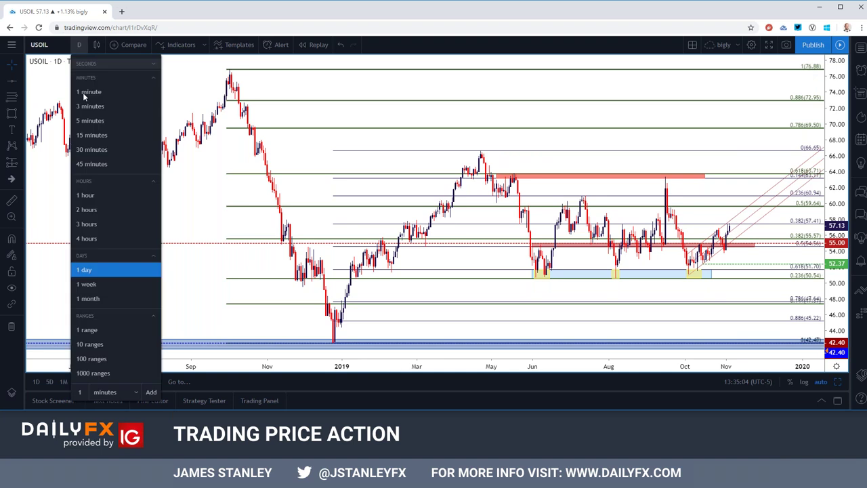
click(92, 237)
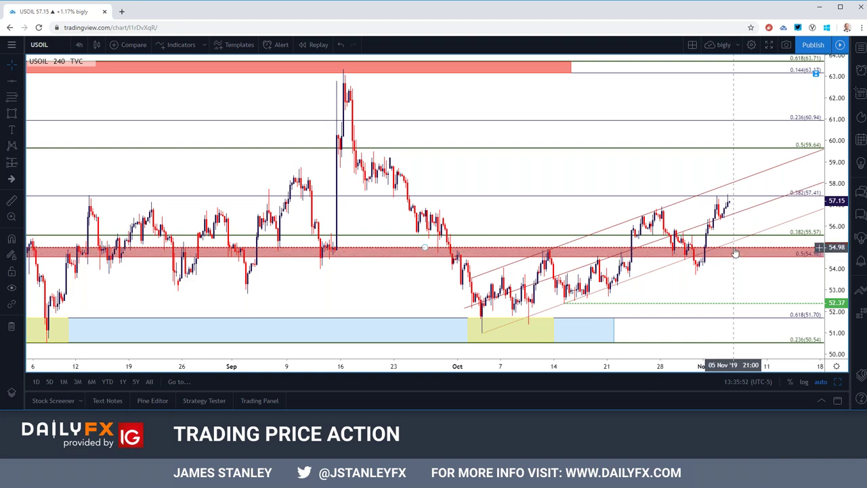
scroll(734, 251, down, 3)
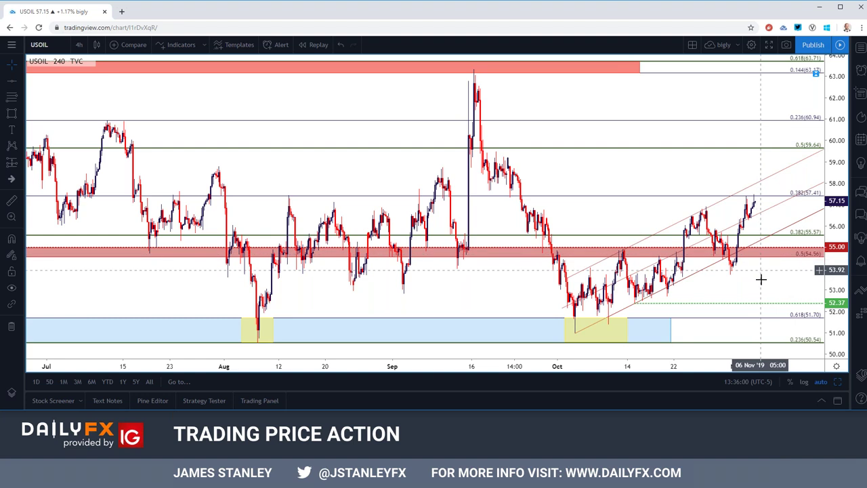
scroll(750, 262, down, 3)
scroll(750, 263, down, 2)
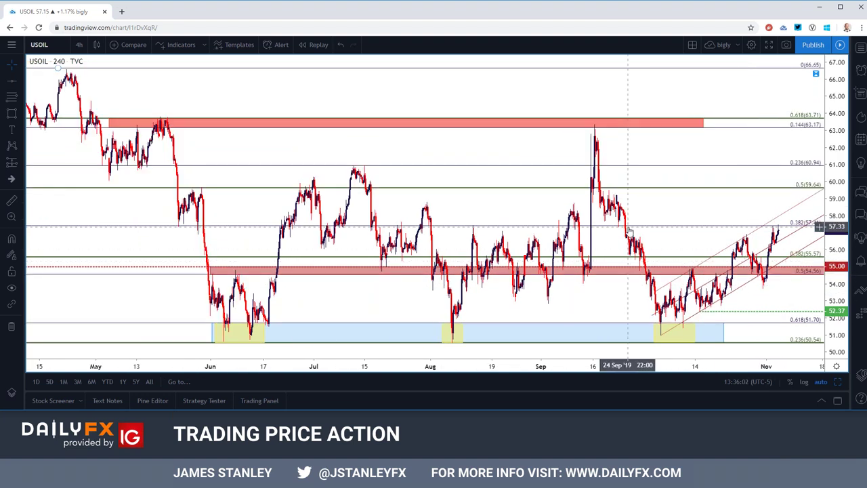
scroll(623, 228, down, 3)
scroll(627, 210, up, 4)
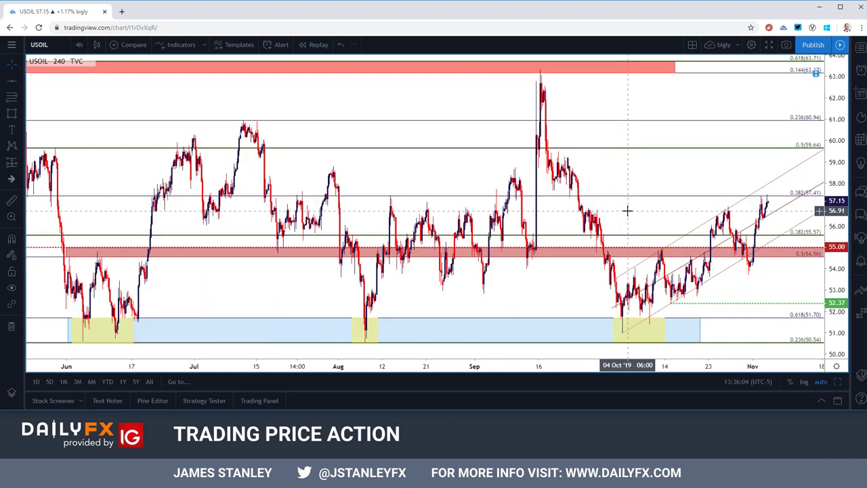
scroll(627, 211, up, 1)
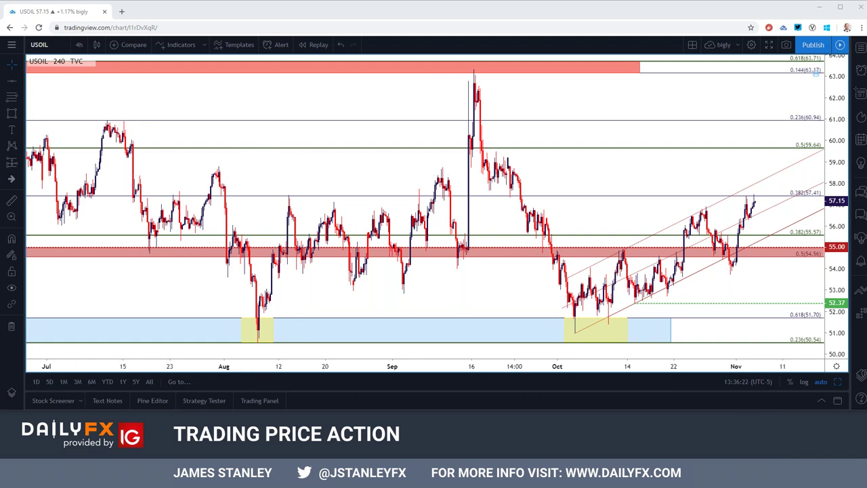
- Change the chart symbol to USDCHF, set the 1-day interval and view price from late 2018 onward against the descending trendline
click(62, 73)
text(FOREXCOM:USDCHF)
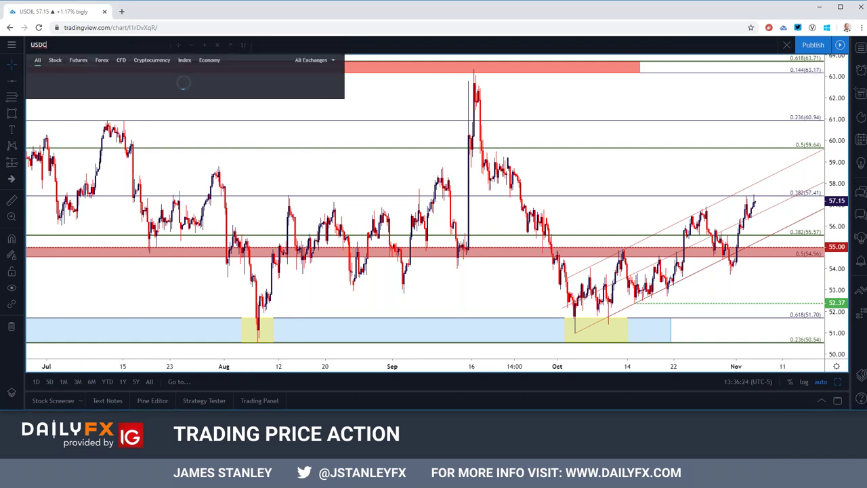
key(Return)
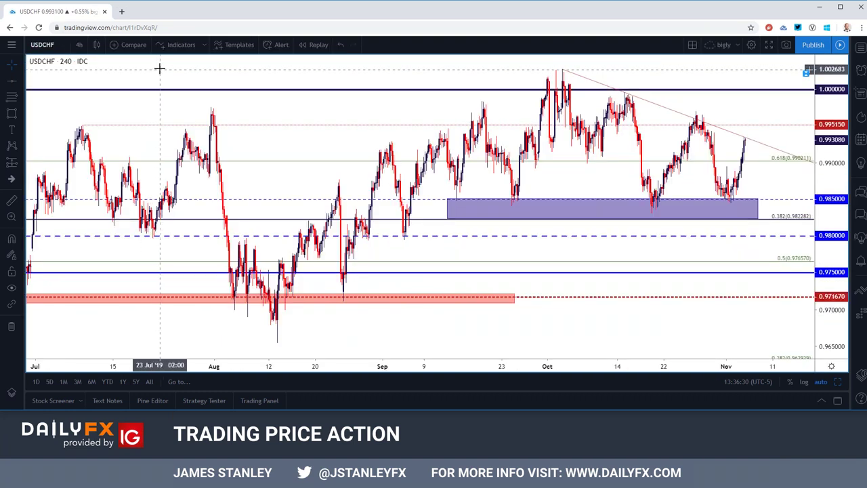
click(79, 45)
click(109, 269)
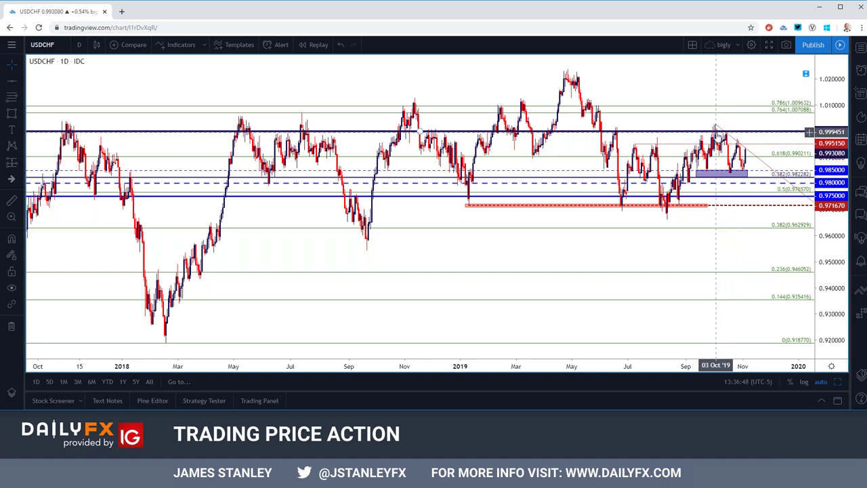
scroll(716, 129, up, 3)
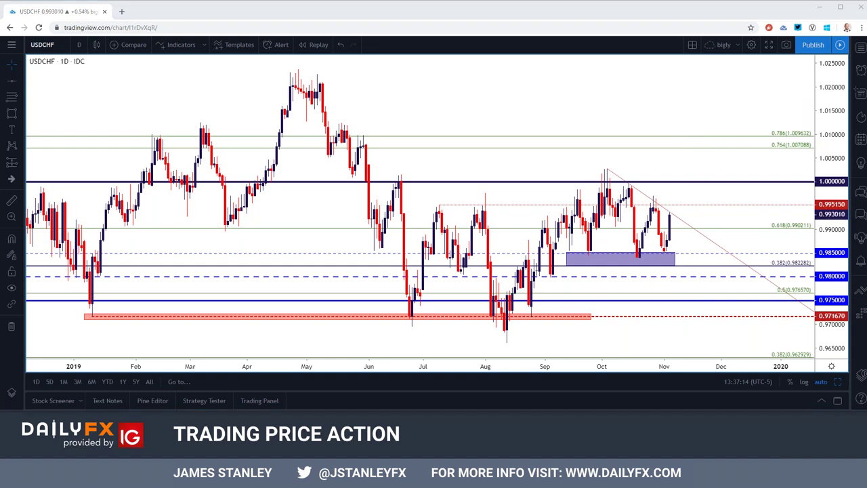
- Change the chart symbol to GBPUSD and view daily price back to September 2018 against the 1.3000 and 1.2500 levels
click(60, 43)
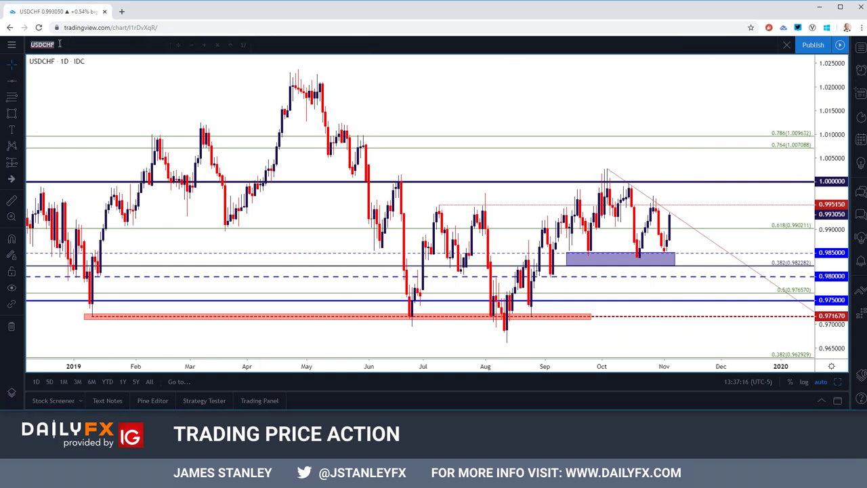
text(GBPUSD)
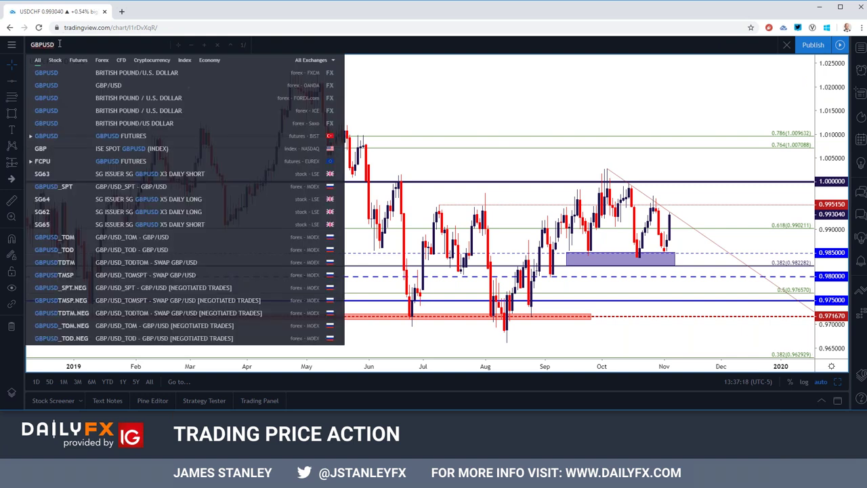
key(Return)
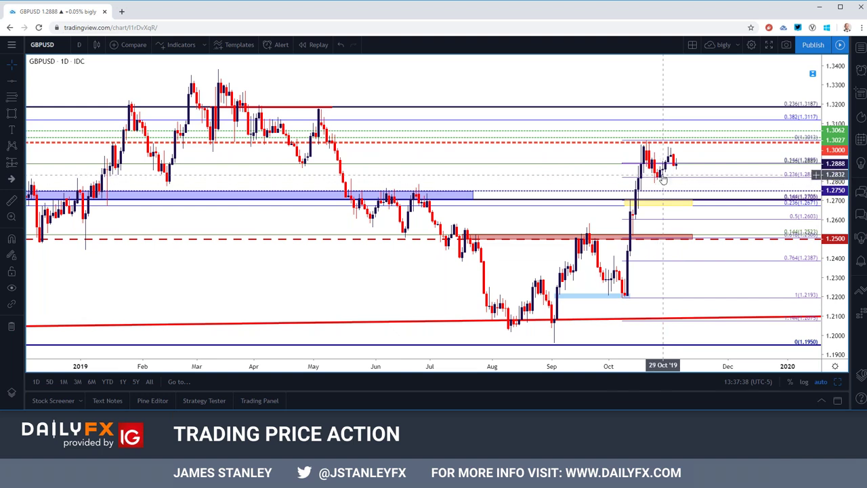
scroll(662, 179, down, 2)
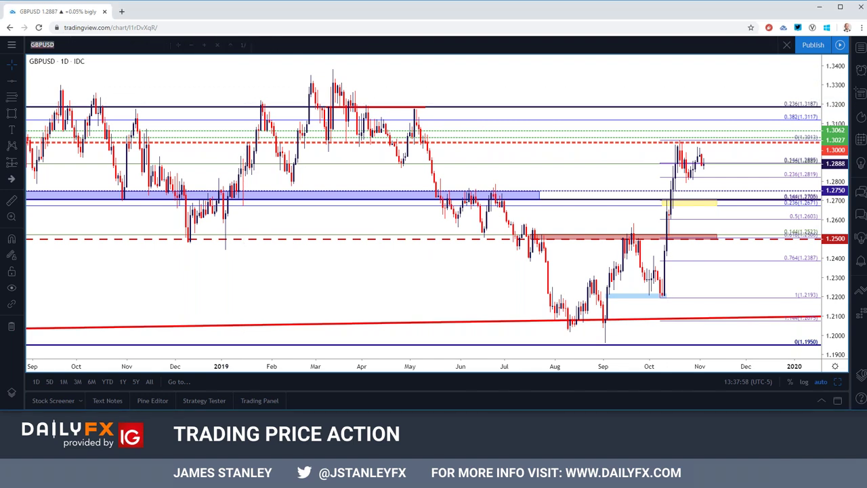
- Return the daily chart to USDCHF
text(USDCHF)
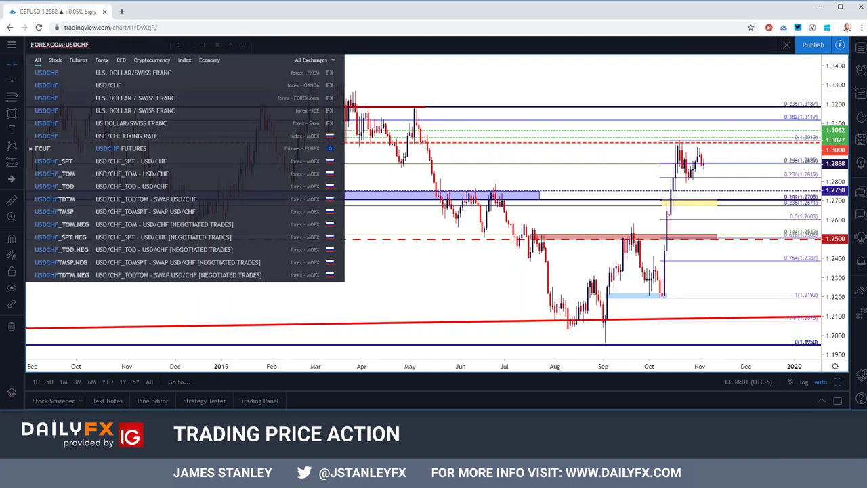
key(Return)
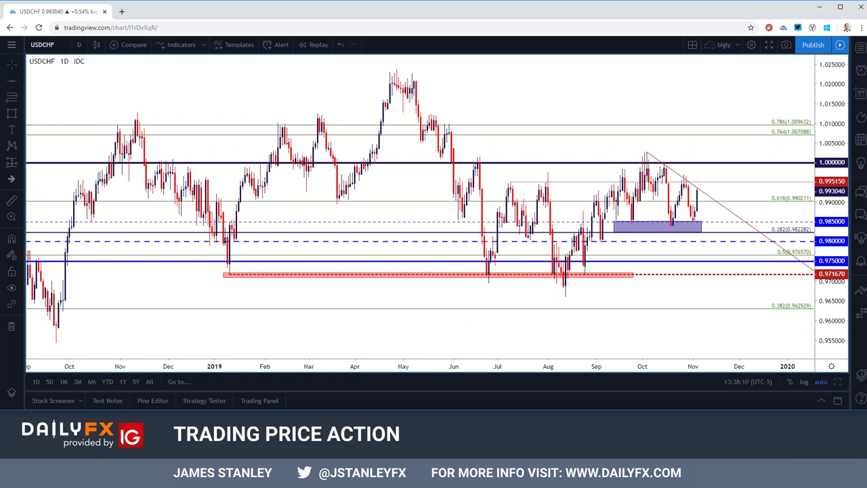
click(46, 44)
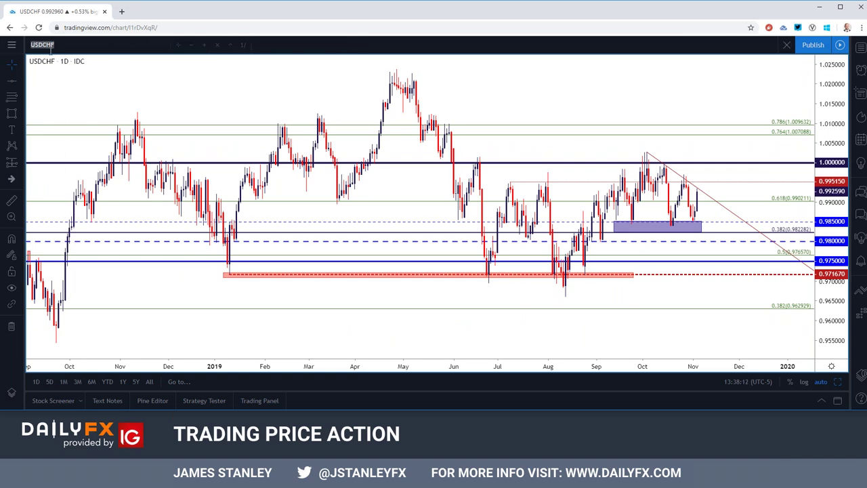
text(USDCHF)
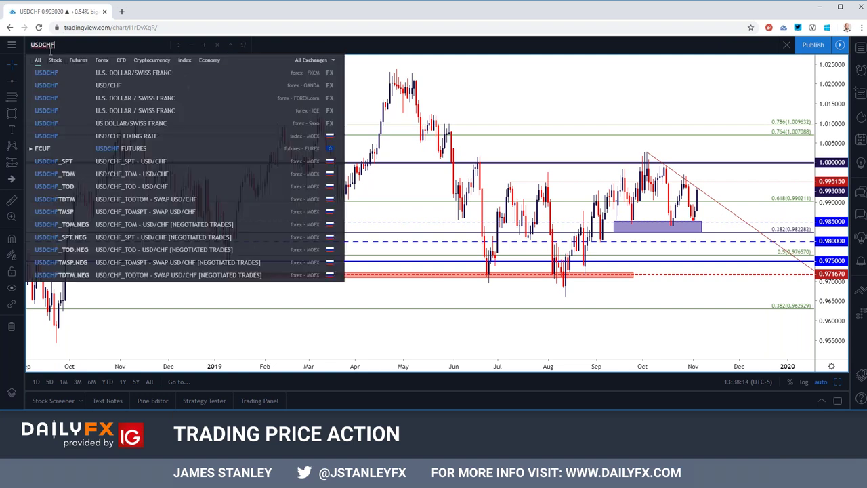
key(ctrl+a)
text(FOREXCOM:USDCHF)
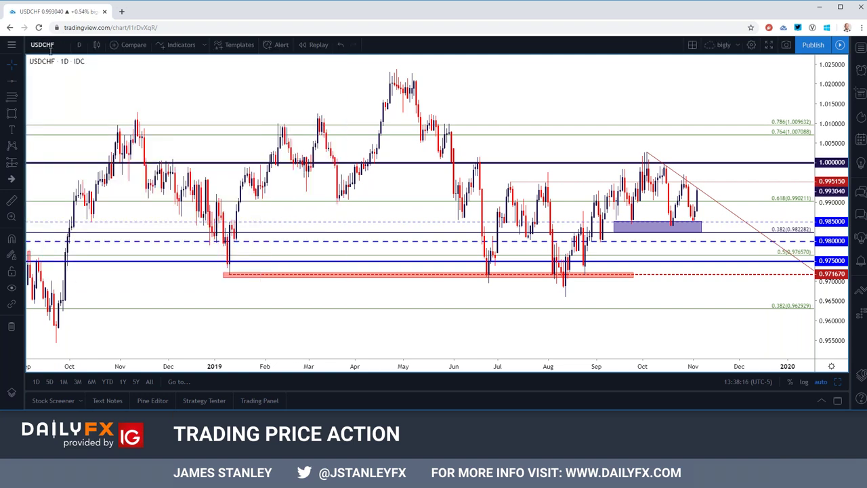
- Set USDCHF to the 2-hour interval and show price back to late August
click(79, 44)
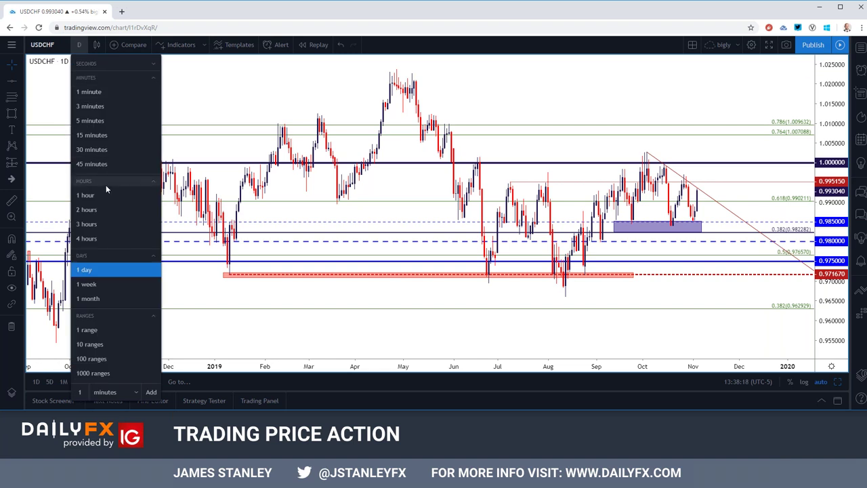
click(105, 209)
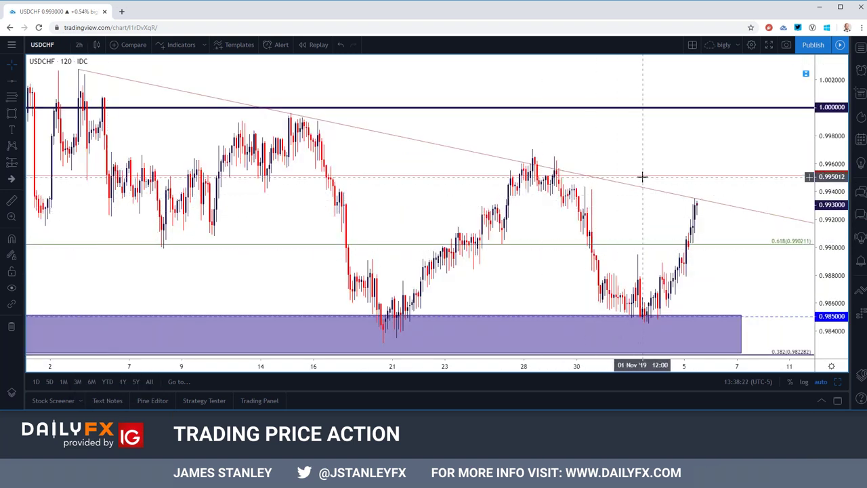
scroll(640, 171, down, 5)
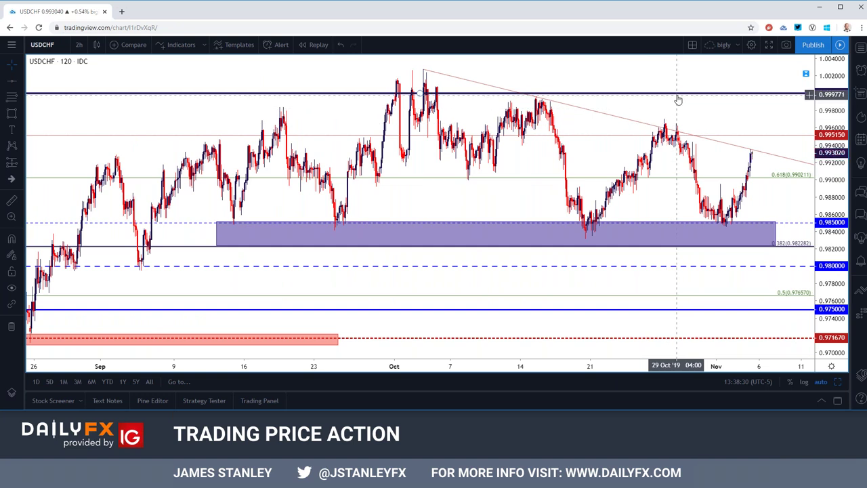
- Examine 2-hour USDCHF price against the descending trendline, the 1.0000 level and the purple support zone below 0.9850
scroll(678, 99, down, 5)
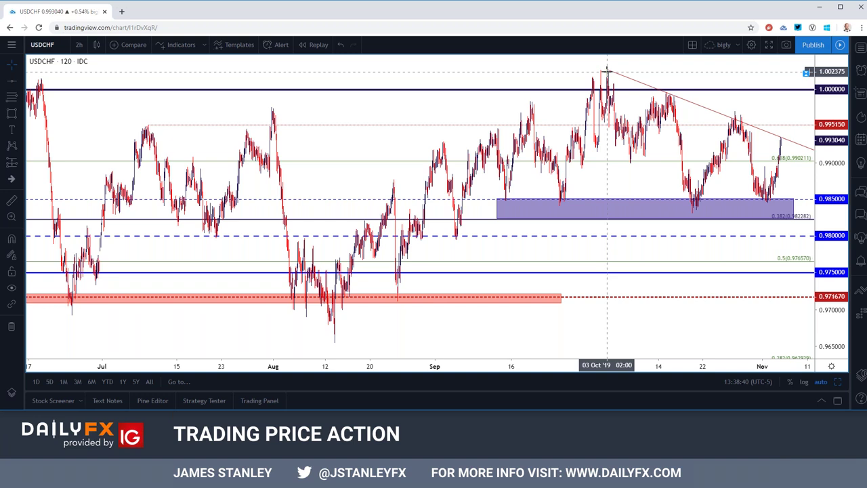
scroll(607, 70, up, 4)
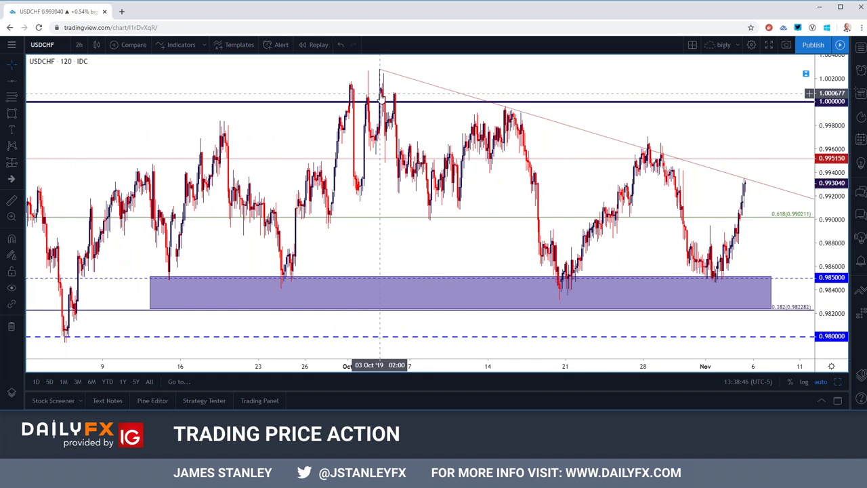
scroll(454, 162, down, 3)
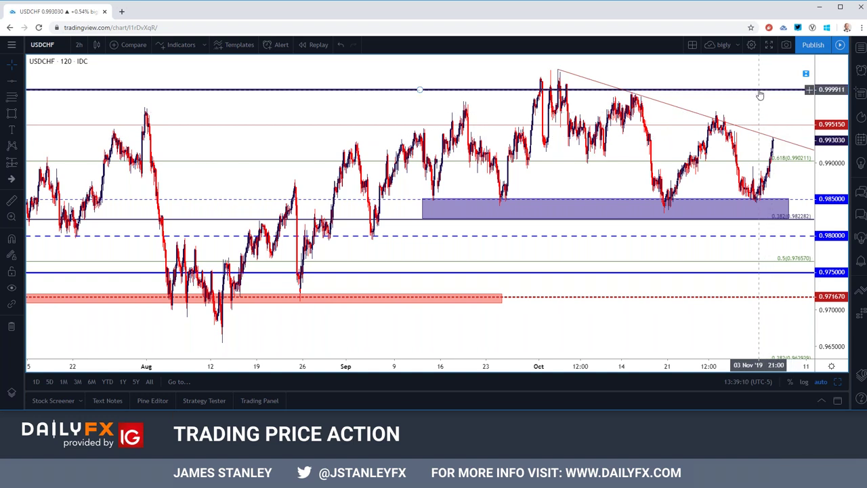
scroll(755, 115, down, 2)
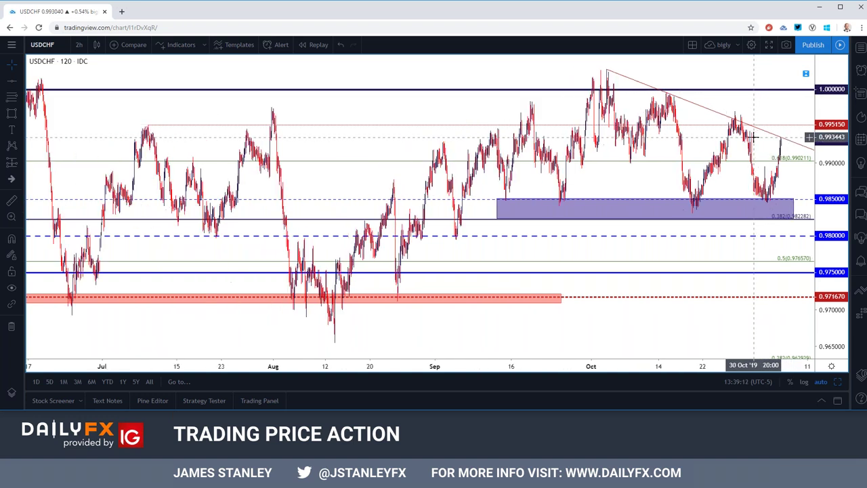
scroll(751, 138, up, 3)
scroll(751, 137, up, 2)
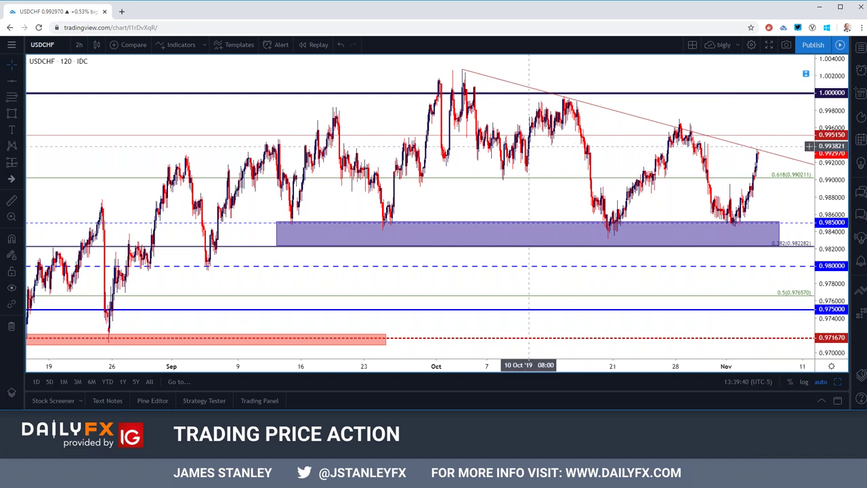
scroll(507, 180, down, 2)
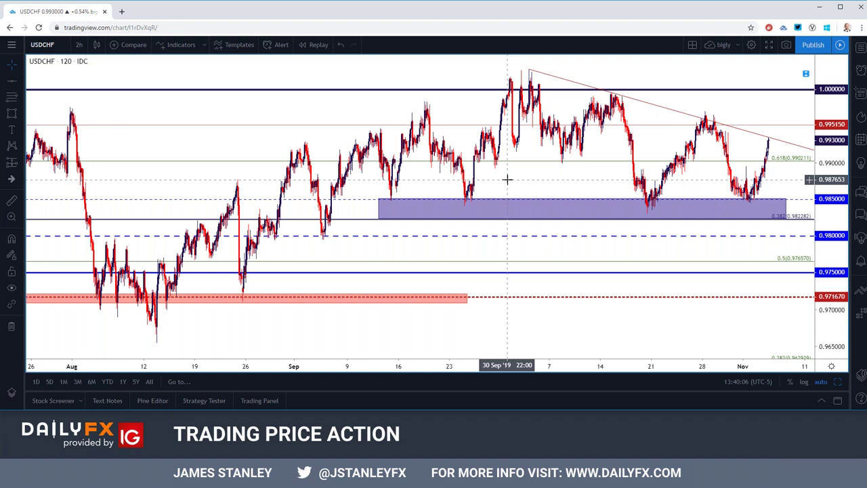
scroll(507, 179, down, 1)
scroll(507, 179, up, 1)
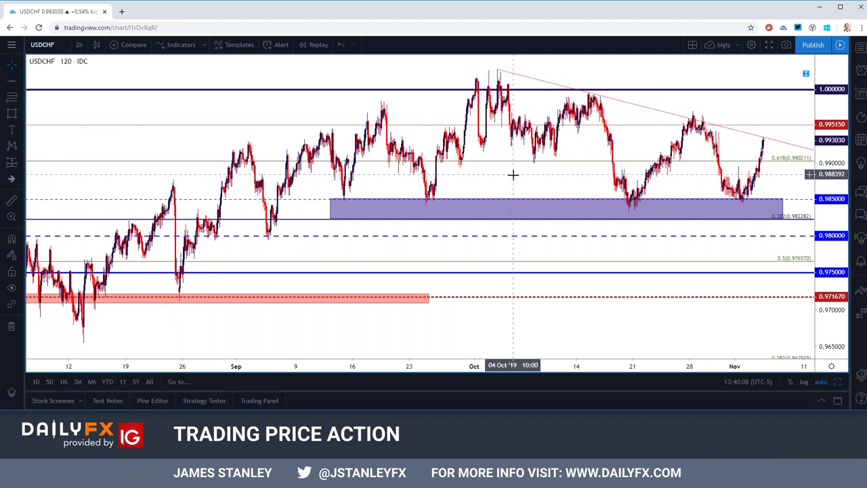
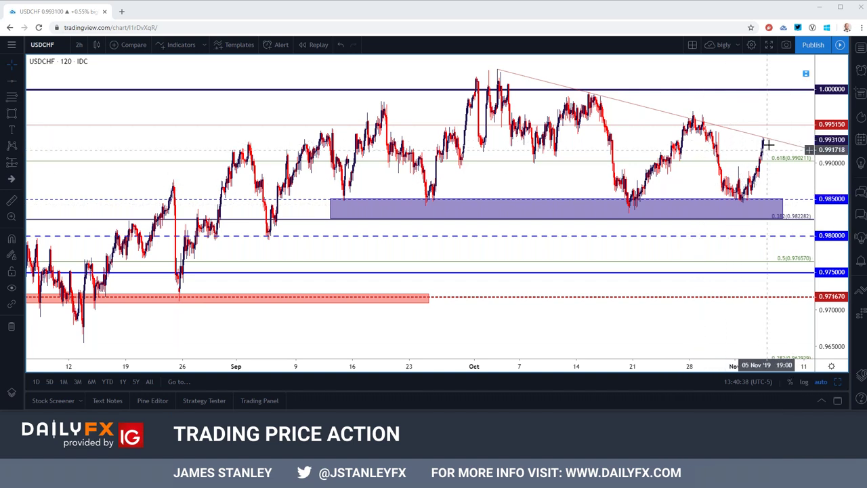
- Change the chart symbol to GOLD and maximize the layout's 2-hour gold chart with the RSI pane
click(67, 41)
text(gold)
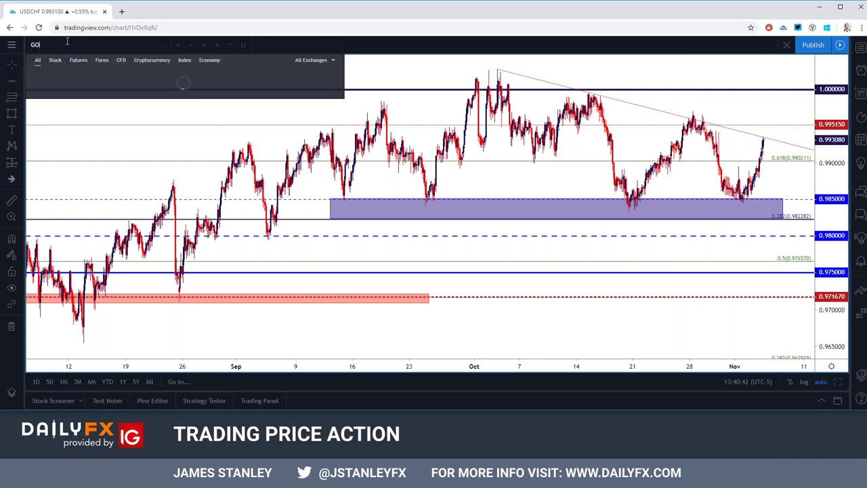
key(Return)
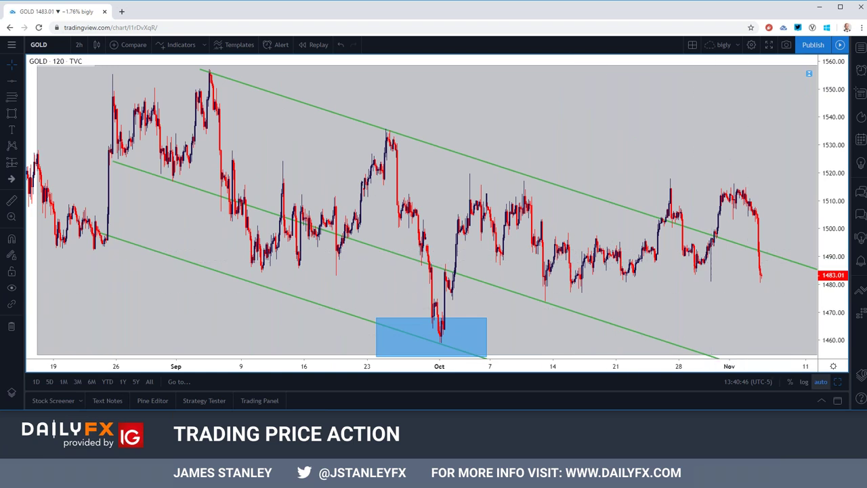
key(alt+Enter)
click(704, 137)
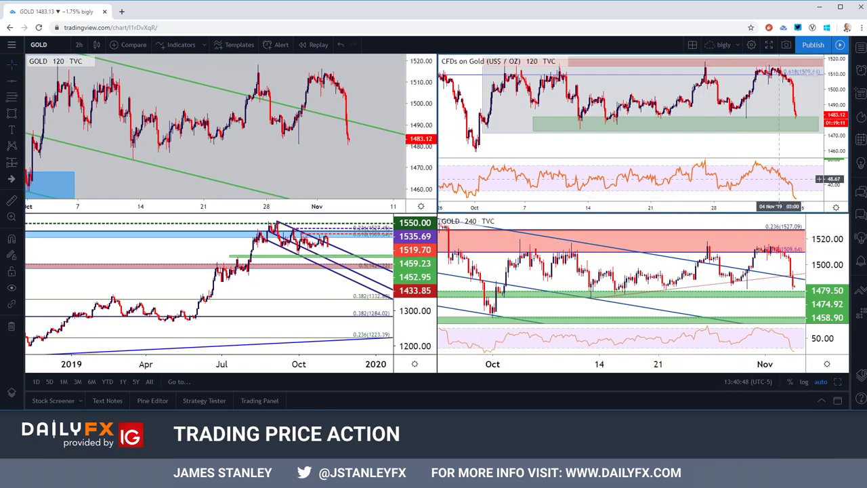
key(alt+Enter)
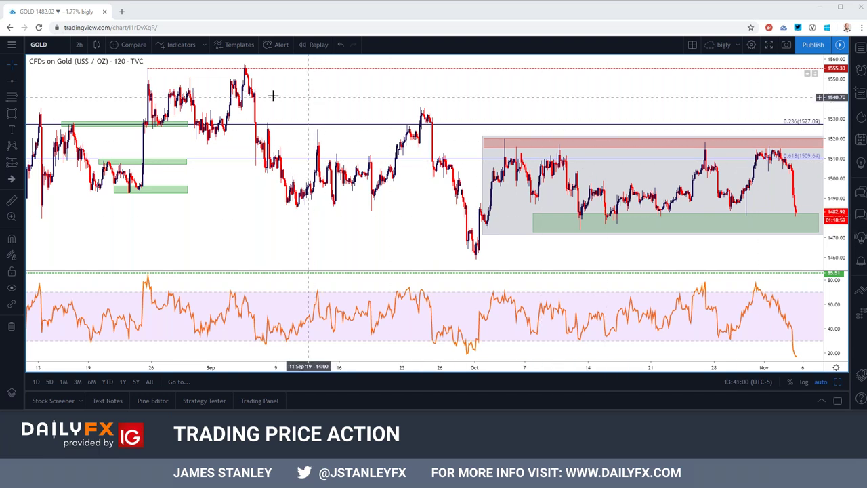
- Change the gold chart's symbol to AUDJPY, using the FX_IDC data feed
click(51, 44)
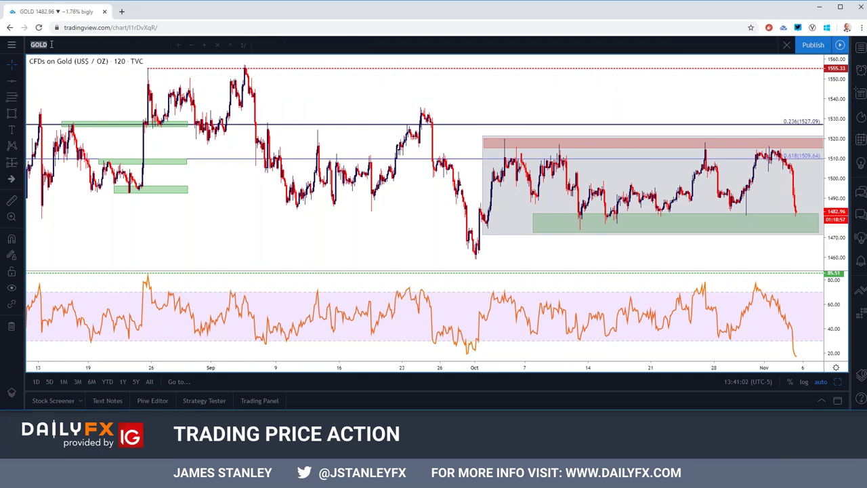
text(AUDJPY)
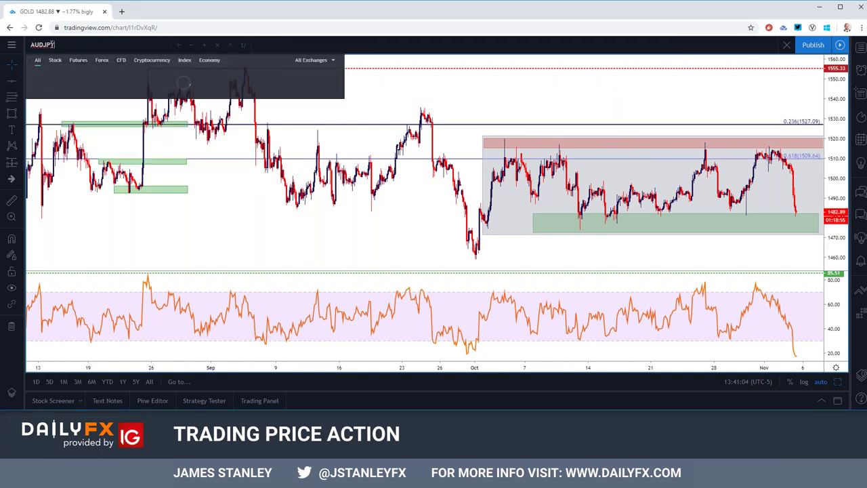
key(Down)
key(Down)
key(Down)
key(Down)
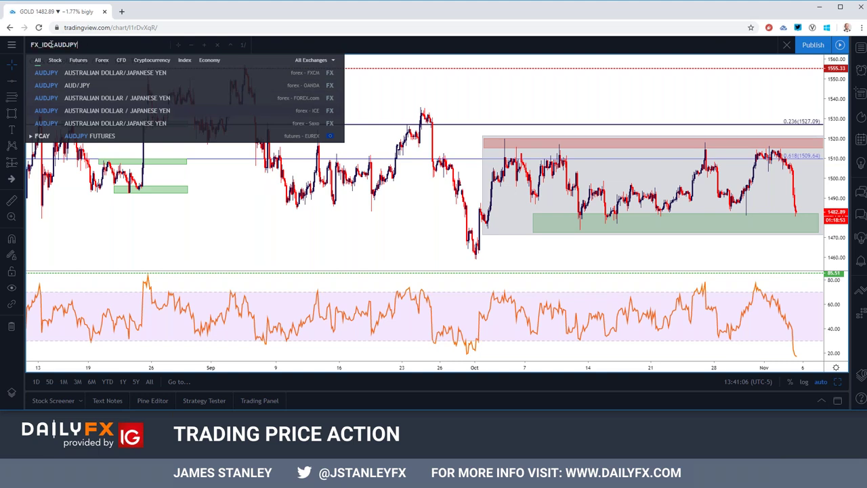
key(Return)
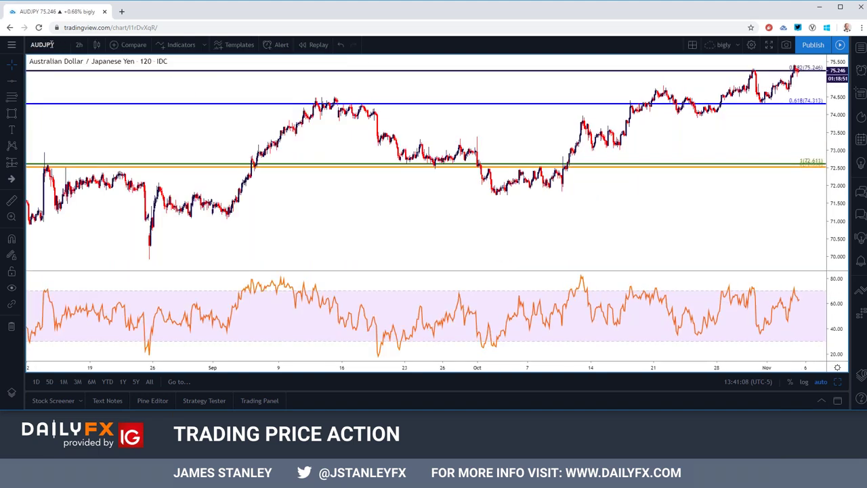
- Set AUDJPY to the 4-hour interval and view price from late September onward against the 75.246 and 74.313 Fibonacci levels
click(79, 44)
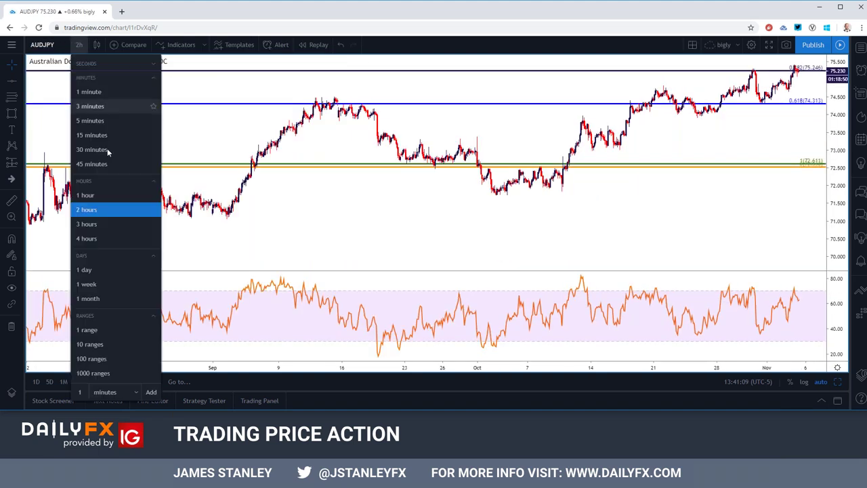
click(112, 238)
scroll(386, 198, up, 5)
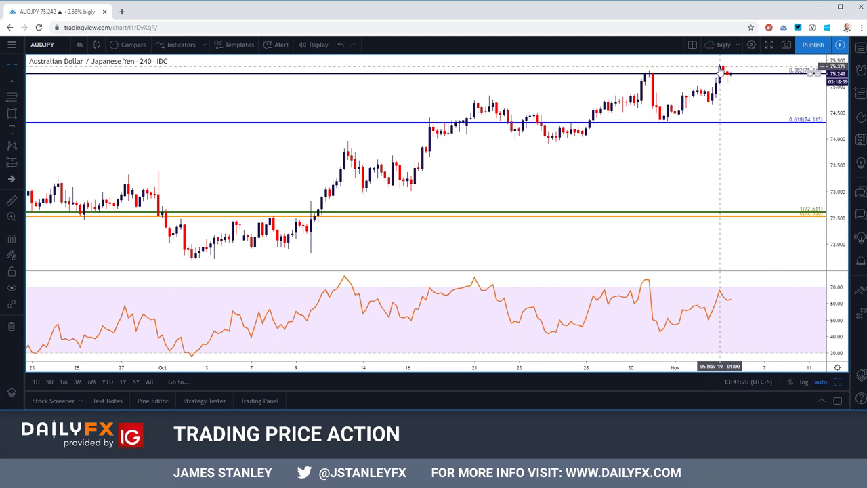
- Set AUDJPY to the daily interval and view price against the 75.246 and 74.313 Fibonacci levels
click(84, 46)
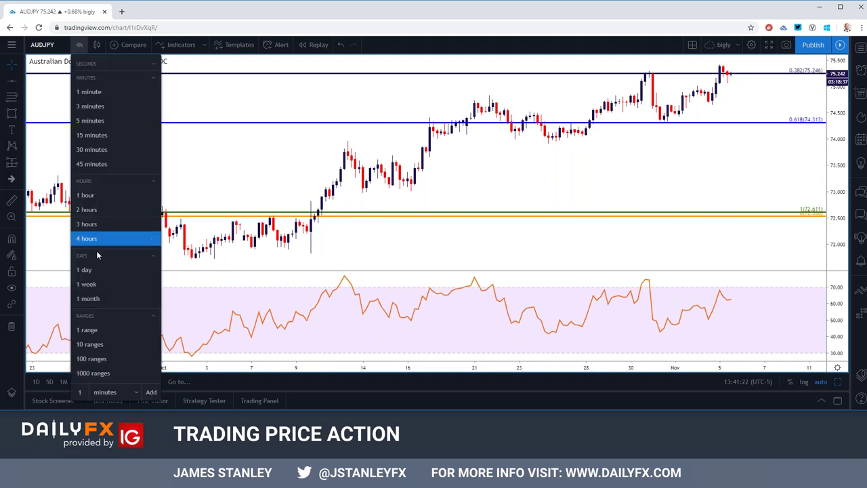
click(96, 270)
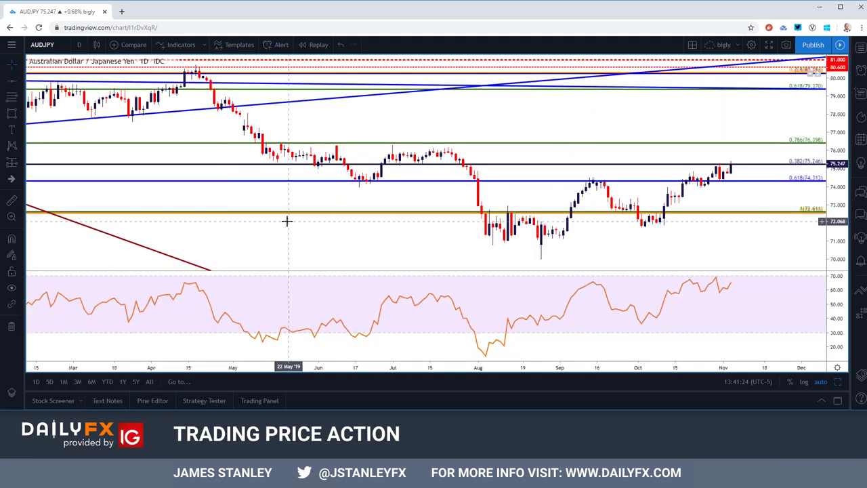
scroll(287, 221, down, 3)
scroll(278, 212, up, 1)
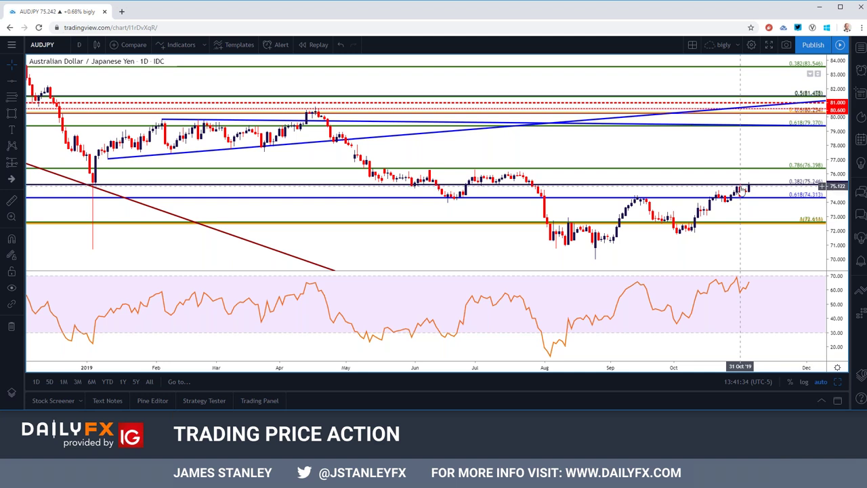
scroll(741, 191, up, 2)
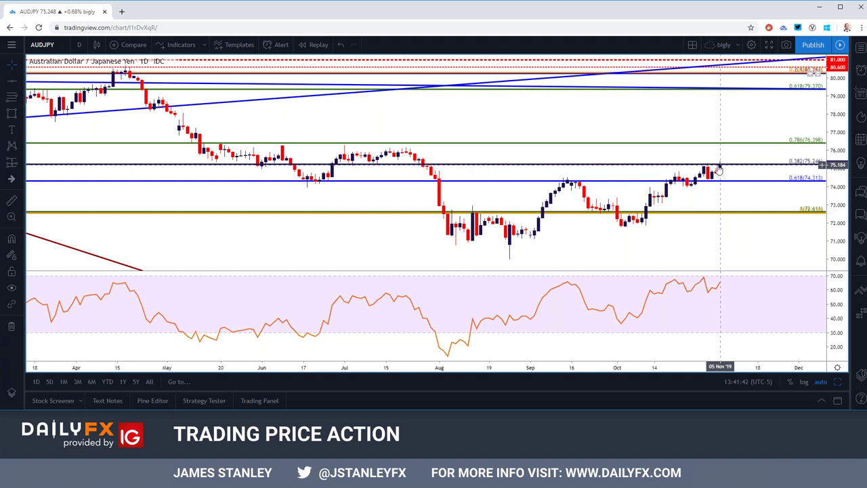
- Restore the multi-chart layout, maximize its 4-hour AUDJPY chart and set that chart to the daily interval
click(837, 381)
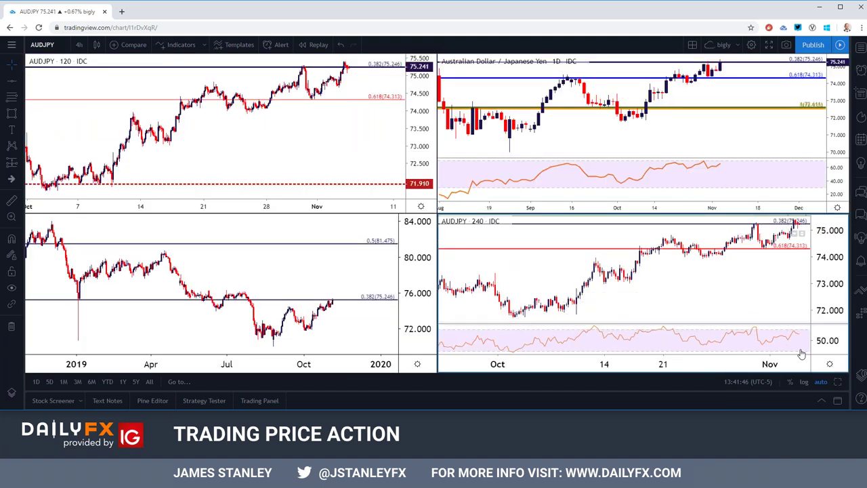
click(838, 381)
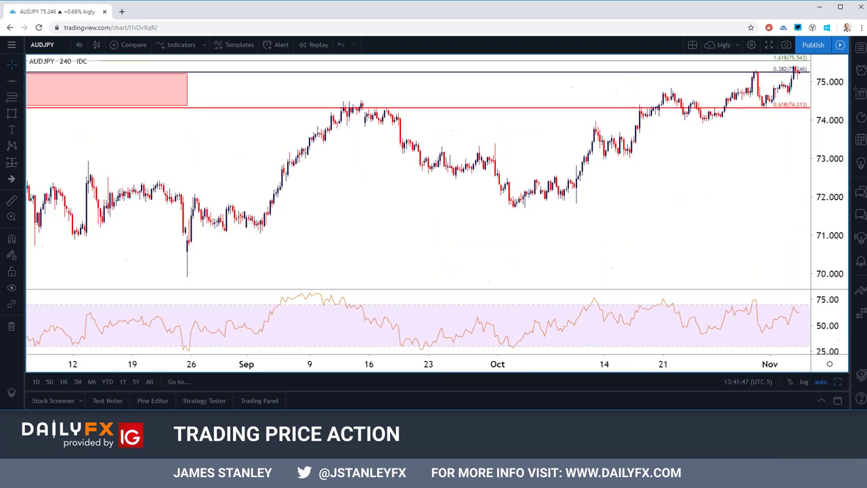
click(78, 44)
click(94, 271)
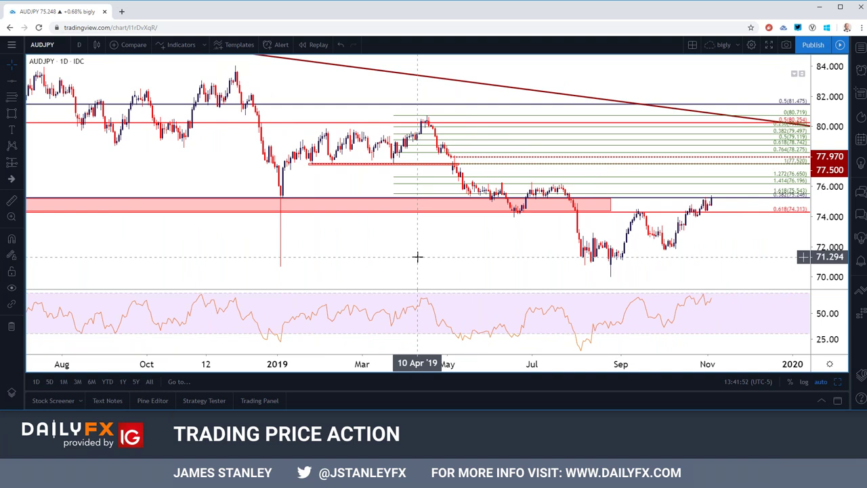
- Delete the green Fibonacci drawing spanning 80.719 to 77.520 and its extension levels from the daily AUDJPY chart
scroll(419, 258, up, 4)
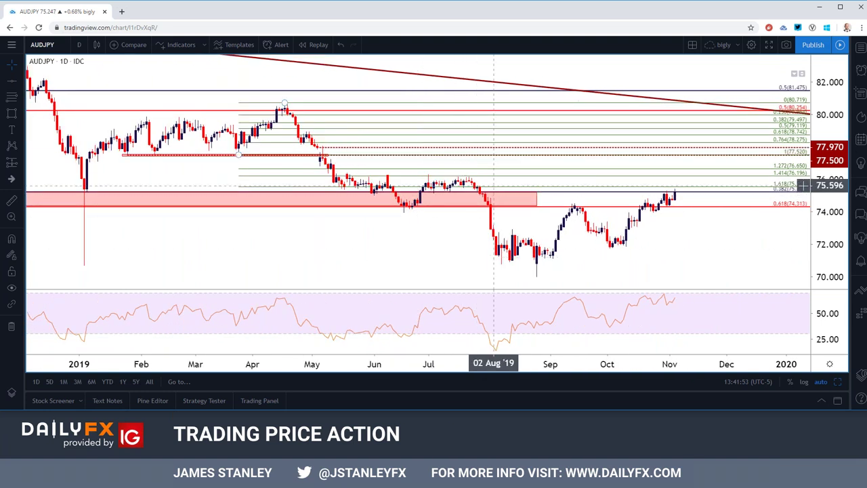
click(499, 181)
key(Delete)
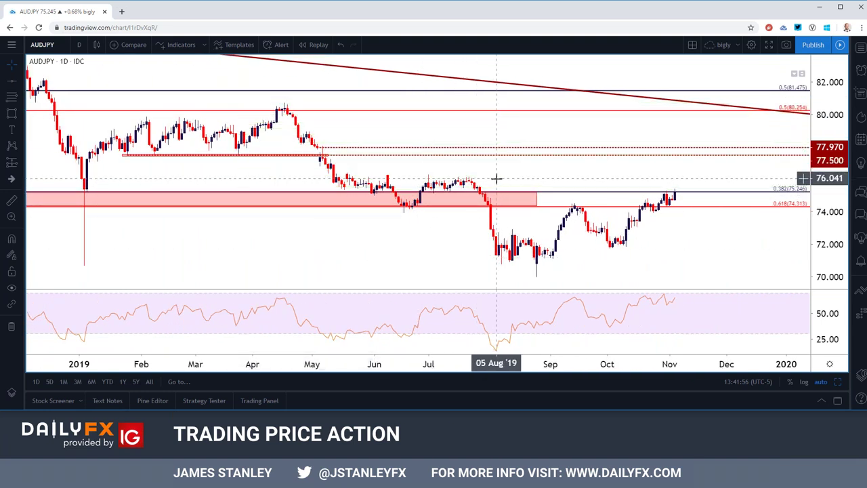
- Extend the red zone between 74.313 and 75.246 forward in time to about 8 January 2020
scroll(499, 181, down, 3)
drag(591, 214, 809, 212)
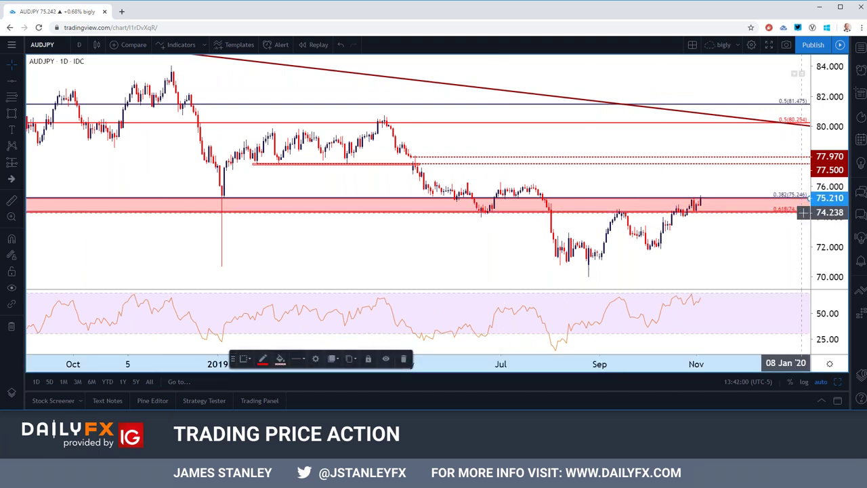
click(749, 237)
scroll(697, 207, down, 5)
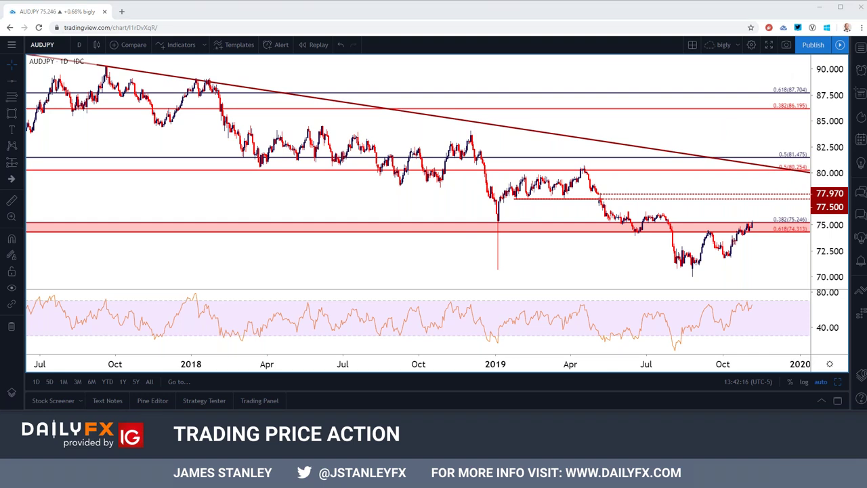
- Change the AUDJPY chart's symbol to GOLD and set it to the 1-hour interval
click(43, 43)
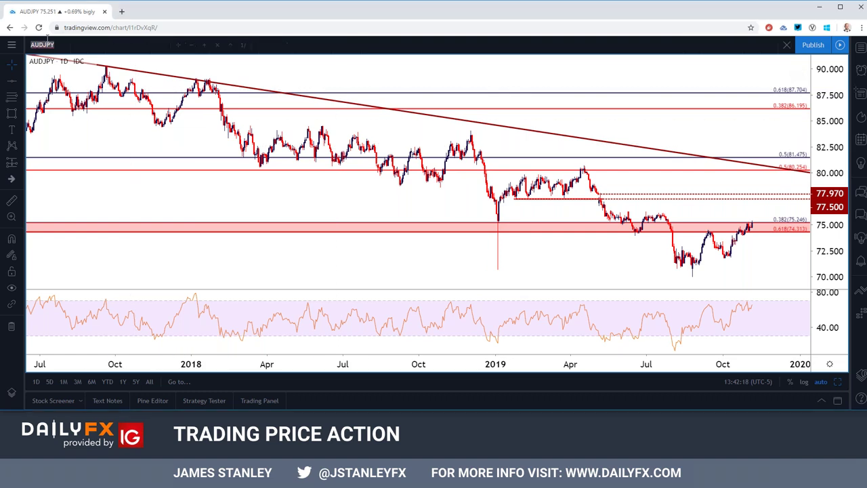
text(gold)
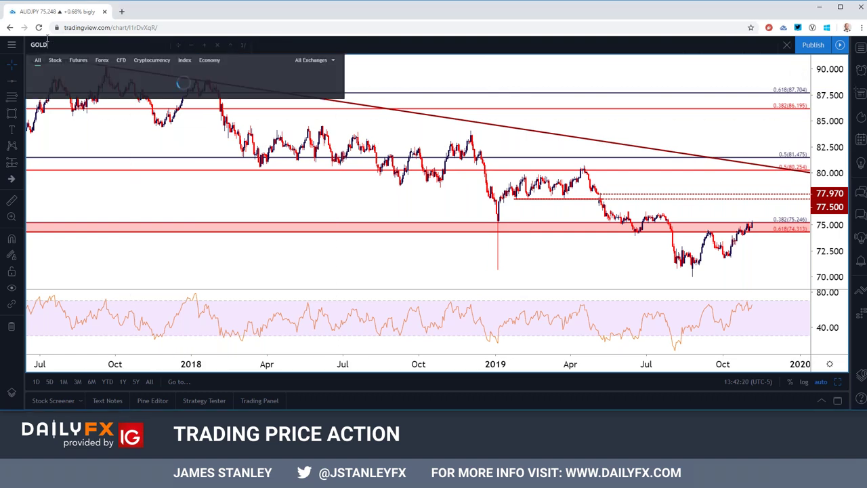
key(Return)
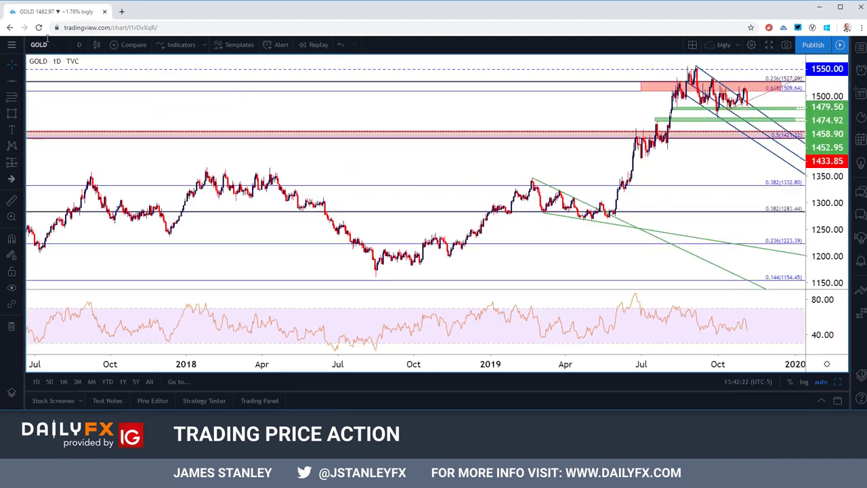
click(78, 44)
click(88, 197)
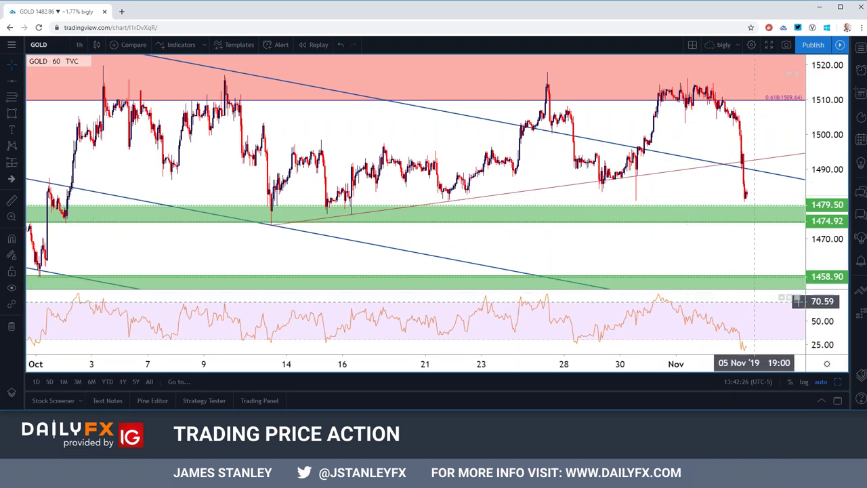
- Maximize the layout's daily gold chart with the grey range box, set it to 2 hours and view the full October range
key(alt+Return)
click(639, 131)
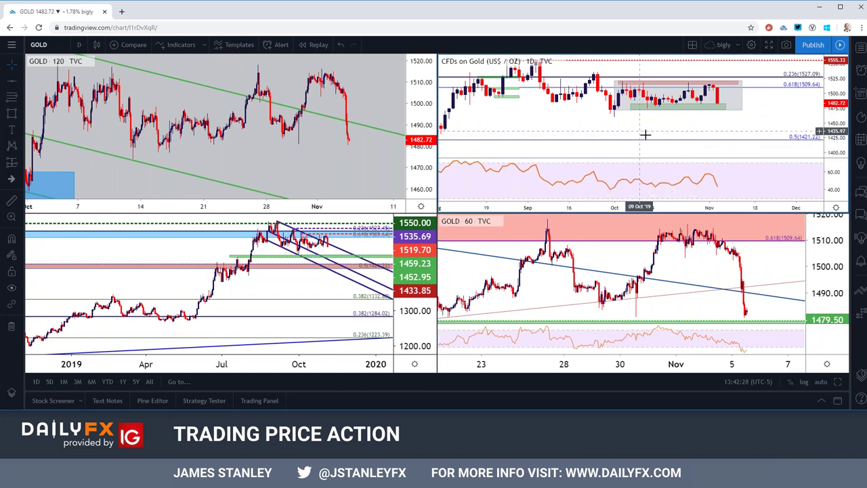
click(836, 382)
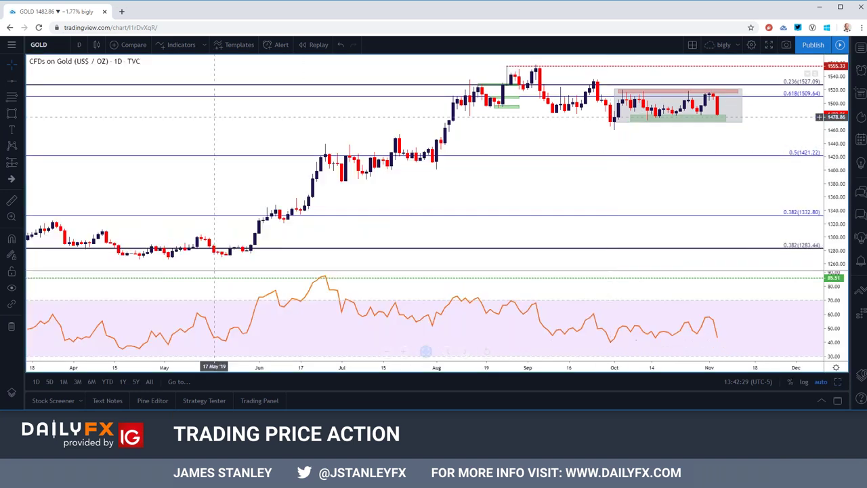
click(78, 44)
click(100, 215)
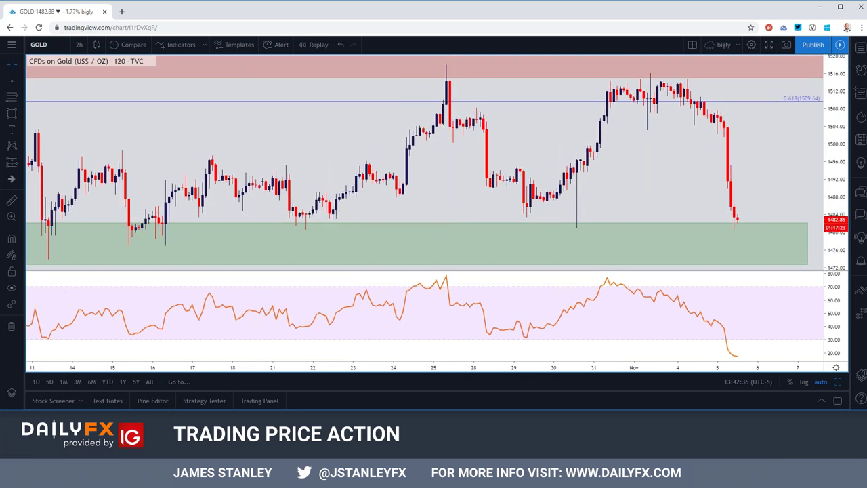
scroll(717, 308, down, 4)
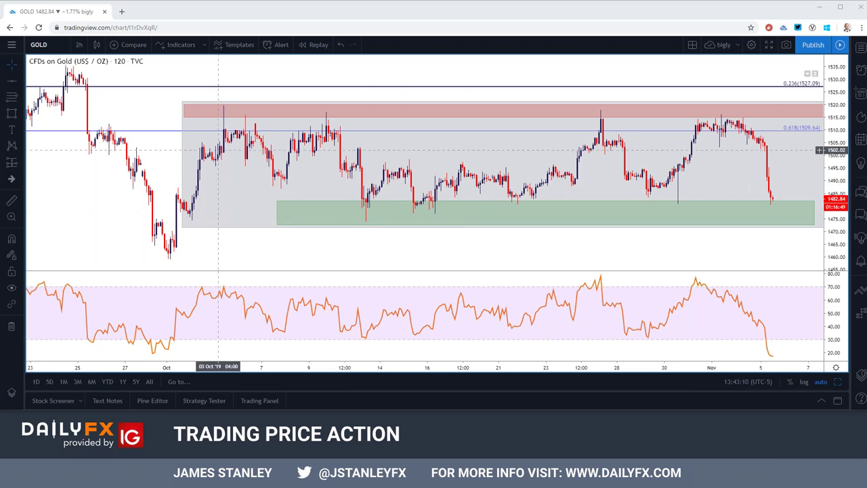
- Set gold to the daily interval and examine the grey range against the 1509.64 and 1527.09 Fibonacci levels
click(79, 44)
click(80, 270)
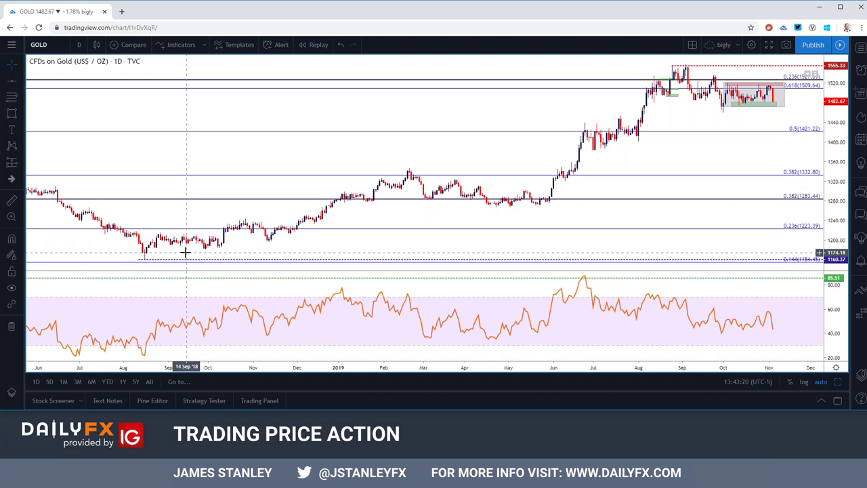
scroll(287, 278, up, 3)
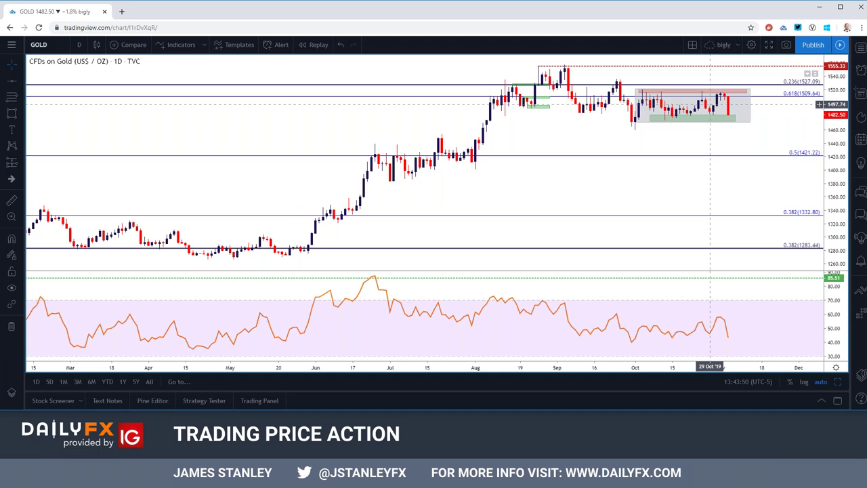
scroll(709, 108, down, 3)
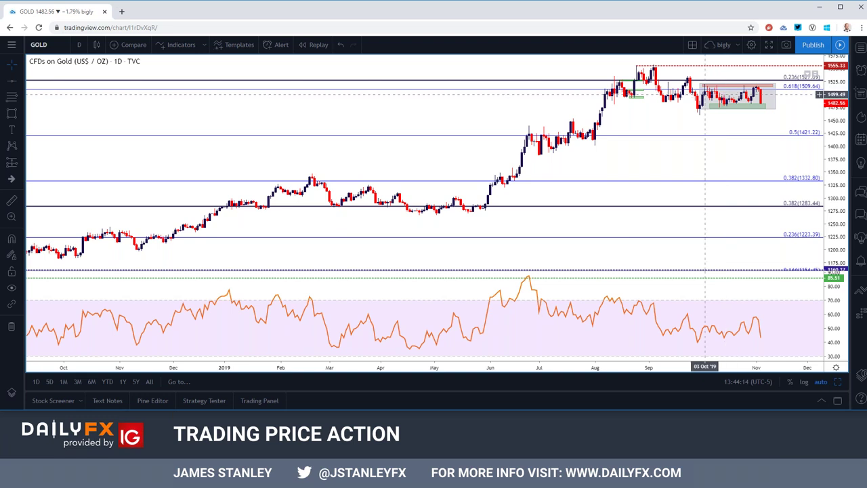
- Set gold to the weekly interval and examine the long-term trend leading into the recent range
click(78, 45)
click(86, 284)
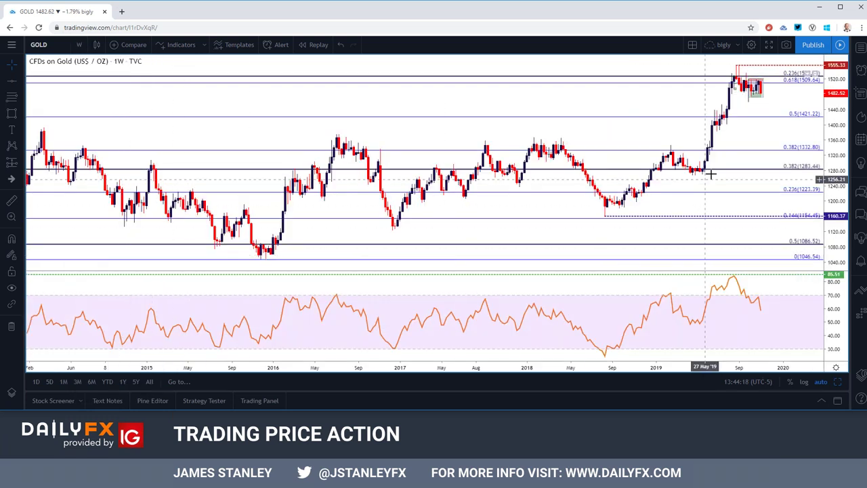
click(756, 97)
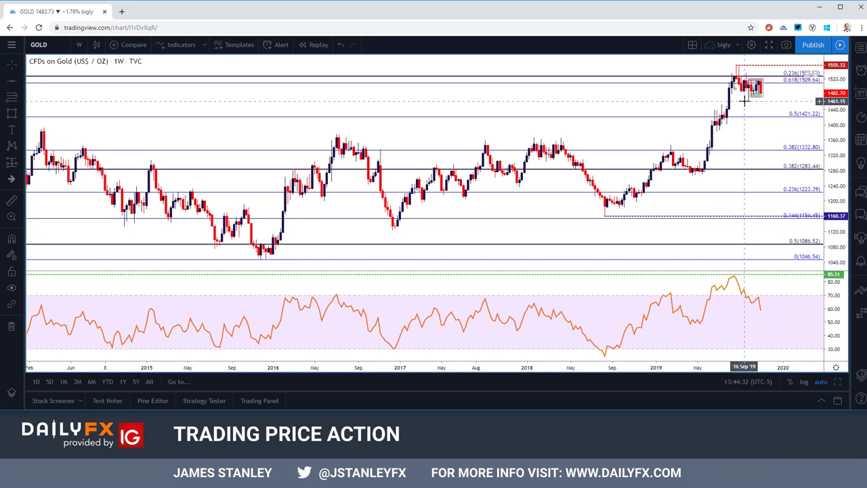
- Set gold to the 4-hour interval and view price from August onward against the green support zone
click(78, 44)
click(87, 239)
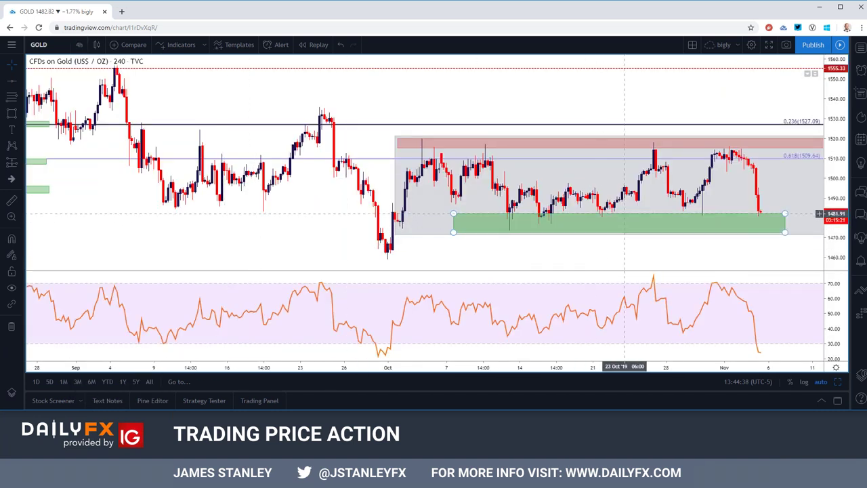
scroll(582, 203, down, 3)
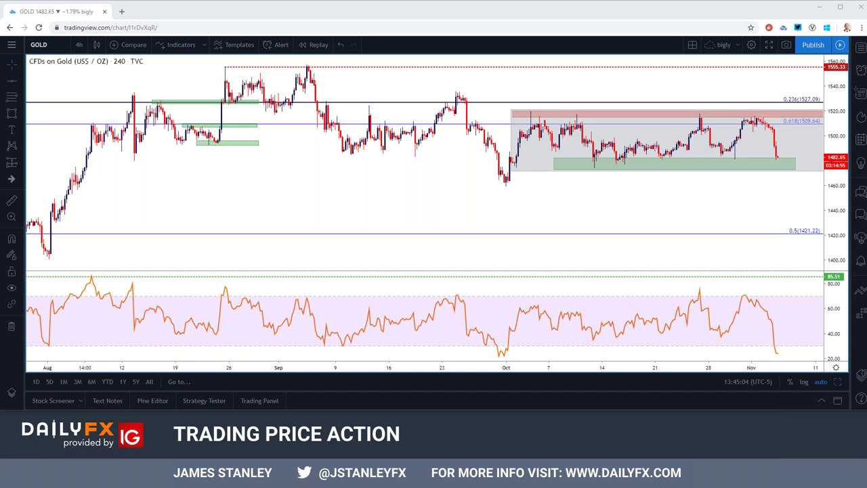
- Change the gold chart's symbol to NZDUSD
click(57, 46)
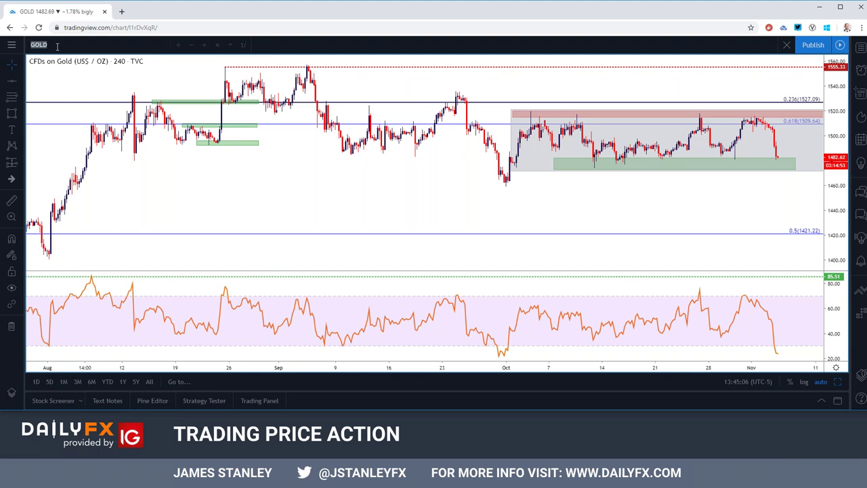
text(NZDUSD)
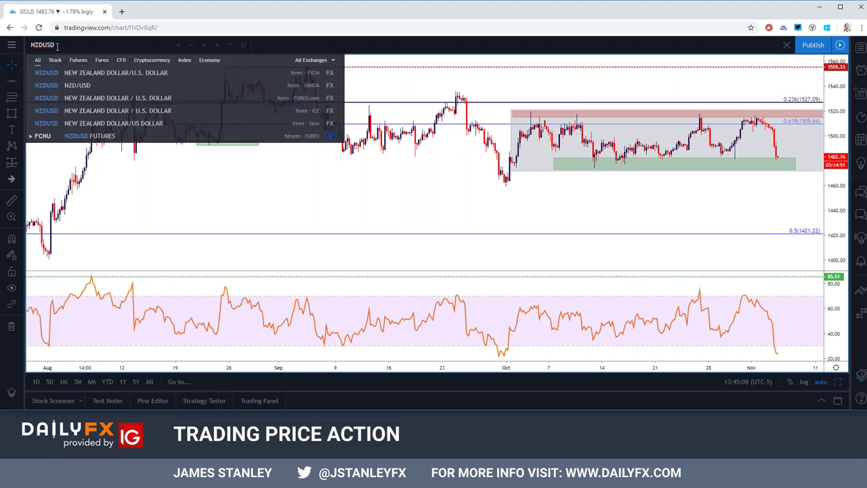
key(Return)
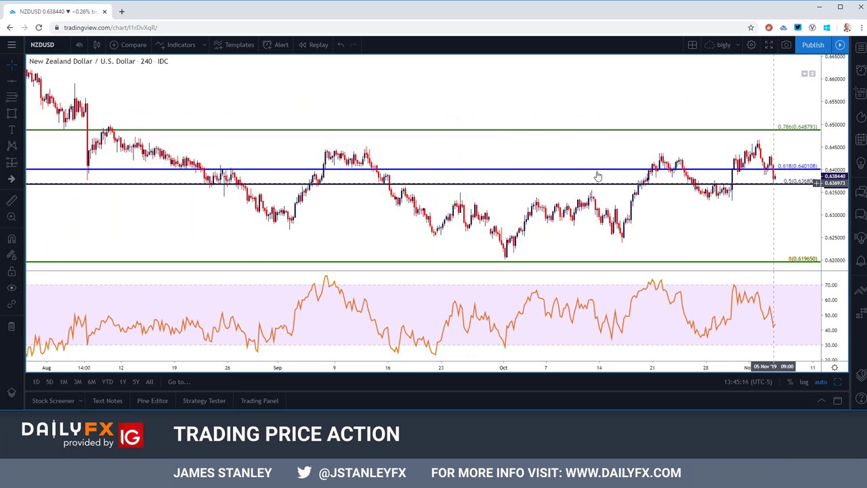
- Switch NZDUSD through the daily to the weekly interval and view its long-term history against the Fibonacci retracements
click(78, 44)
click(108, 269)
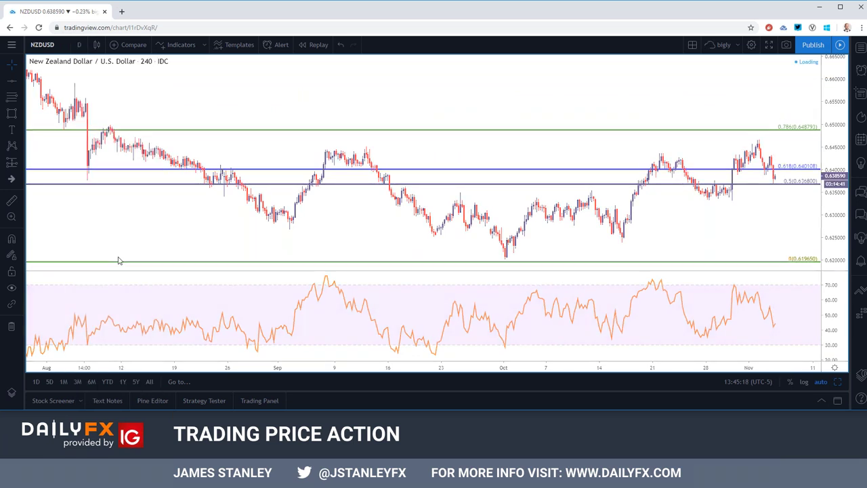
click(78, 44)
click(88, 284)
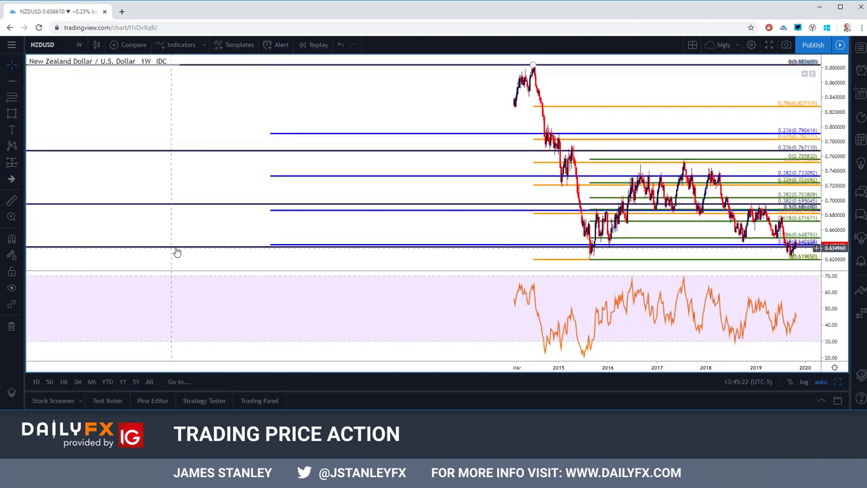
scroll(175, 246, down, 3)
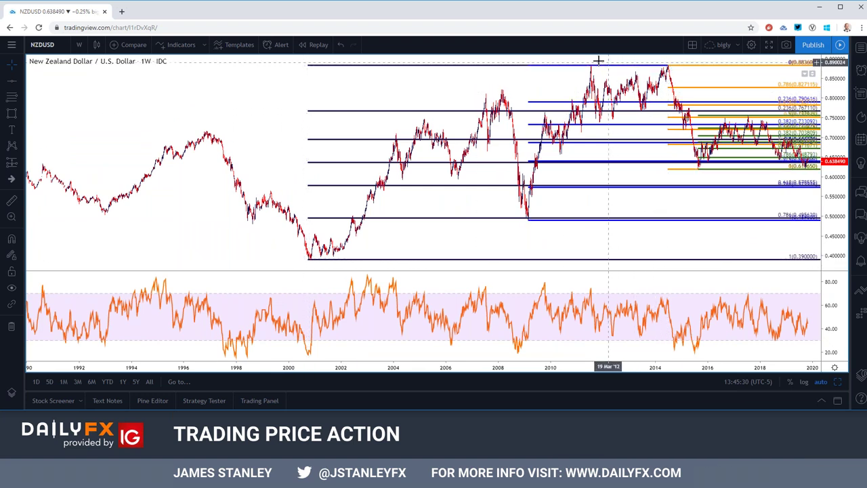
scroll(606, 129, up, 1)
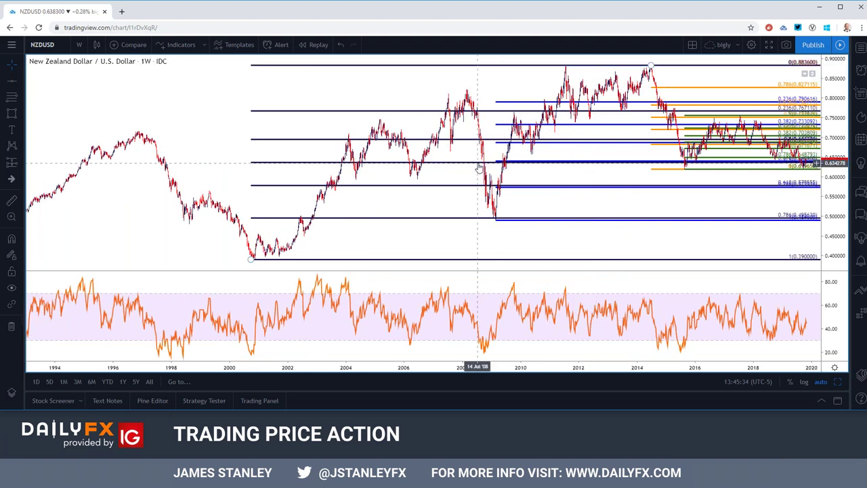
- Set NZDUSD to the 4-hour interval and view October and November price near the 0.640108 and 0.636800 Fibonacci levels
click(78, 44)
click(86, 239)
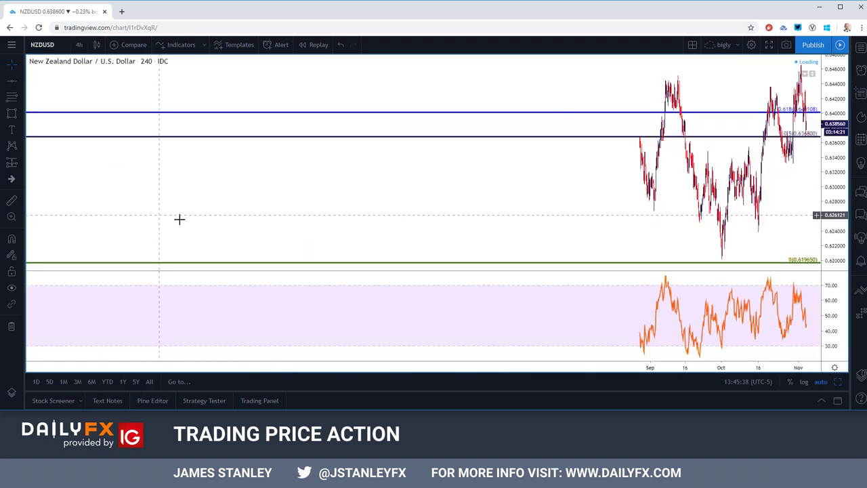
scroll(453, 255, up, 2)
scroll(453, 255, up, 4)
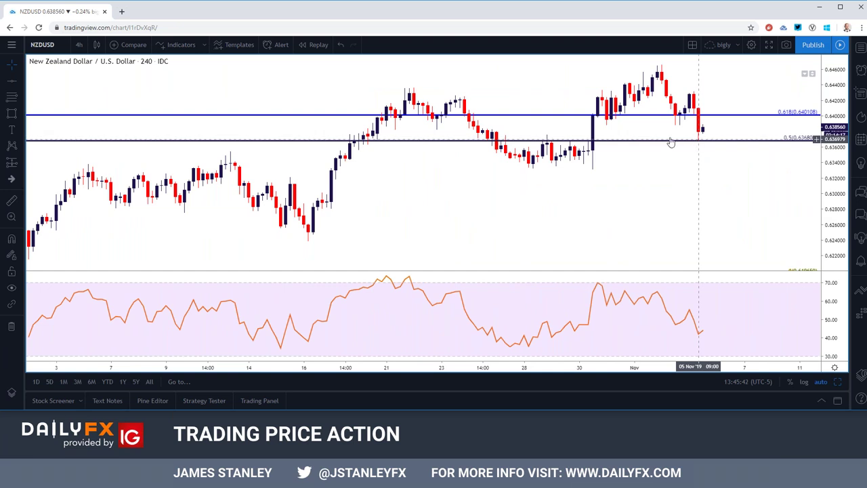
- Set NZDUSD to the 2-hour interval and view price from late August onward against the 0.640108 and 0.636800 Fibonacci levels
click(79, 44)
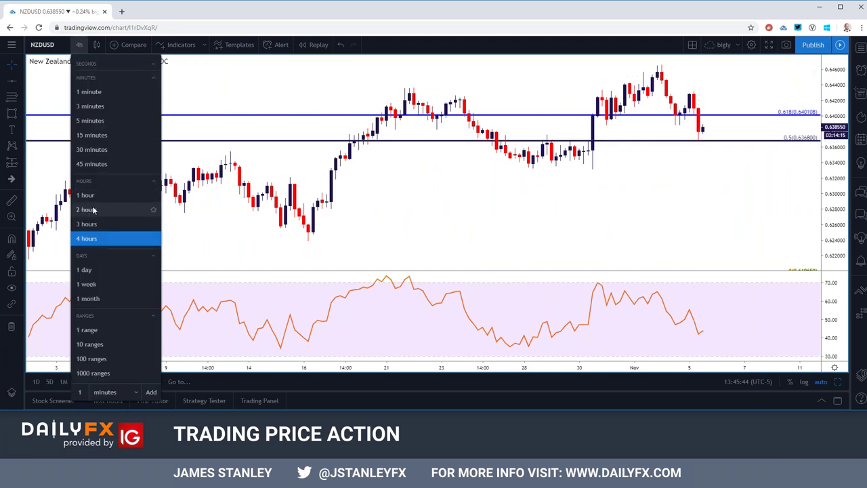
click(87, 209)
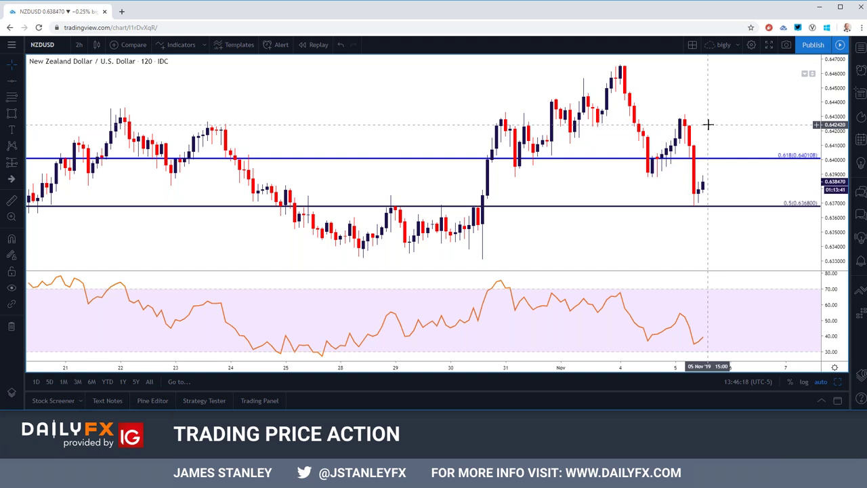
scroll(709, 125, down, 3)
scroll(709, 125, down, 2)
scroll(621, 149, down, 2)
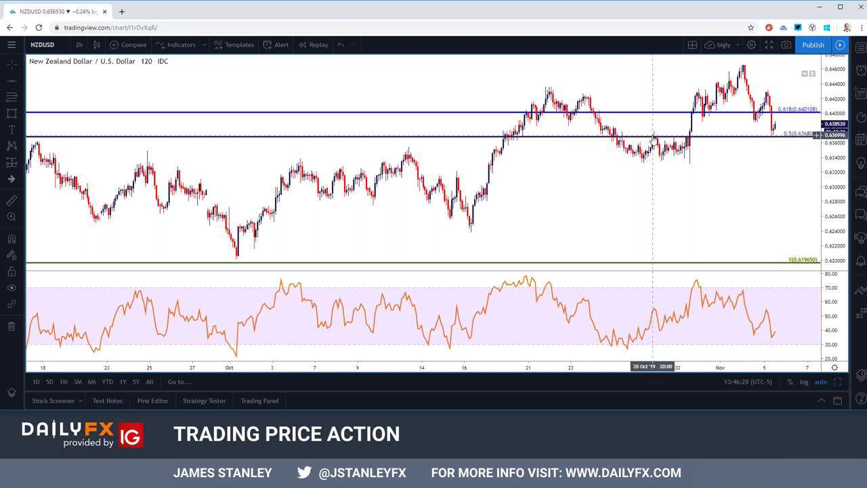
scroll(652, 140, down, 3)
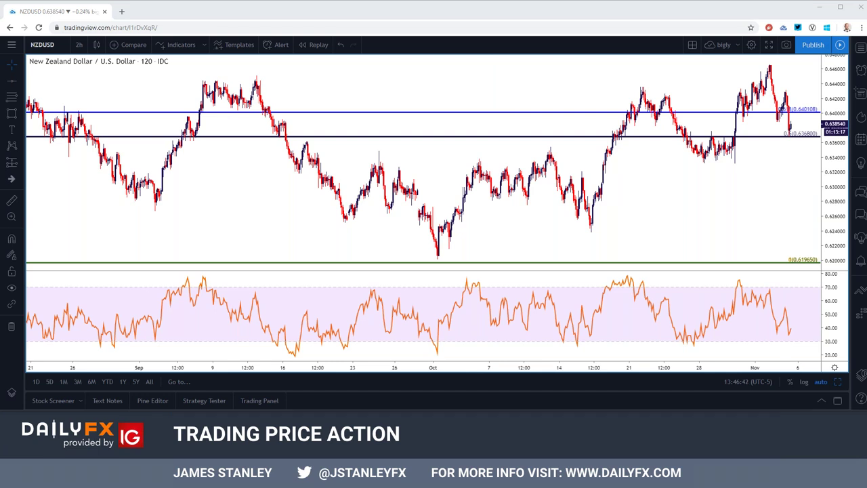
- Change the NZDUSD chart's symbol to USDCHF
click(44, 46)
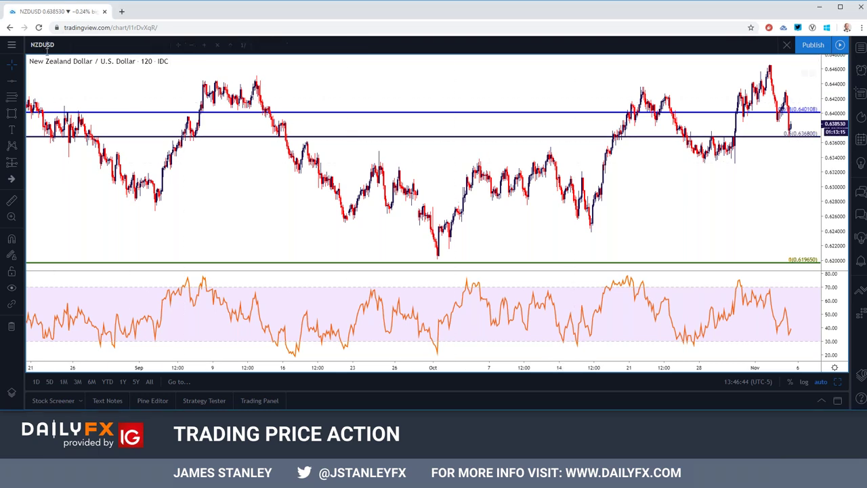
text(USDCHF)
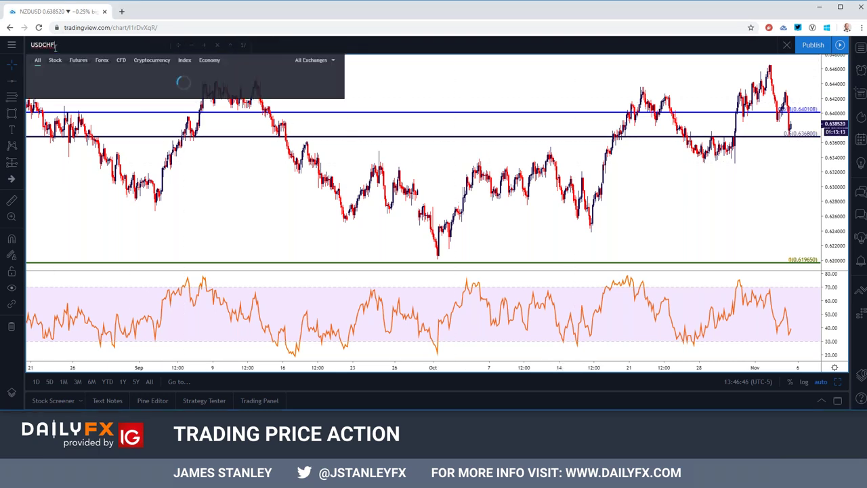
key(Return)
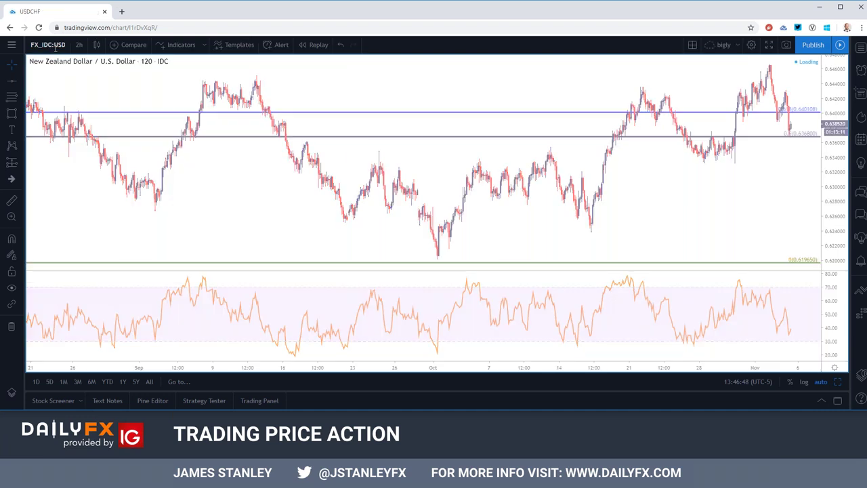
- View USDCHF's recent price action on the 5-minute interval, and set the chart to the 1-hour interval
click(79, 44)
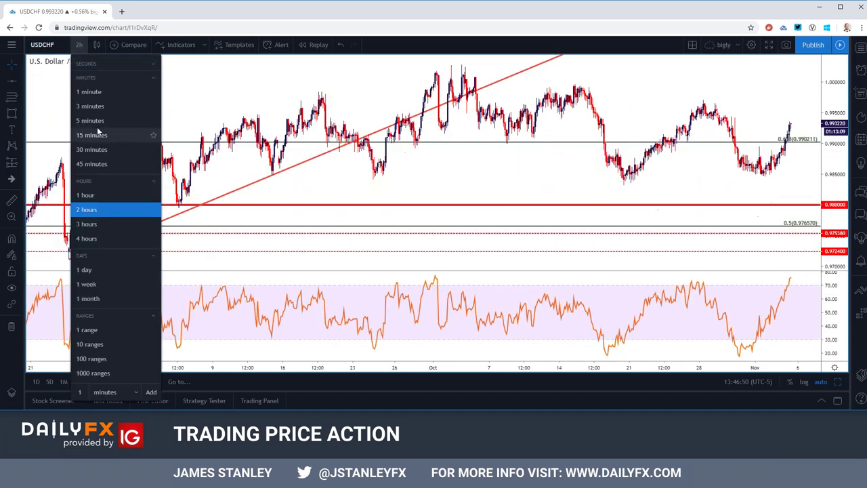
click(105, 129)
scroll(385, 163, up, 5)
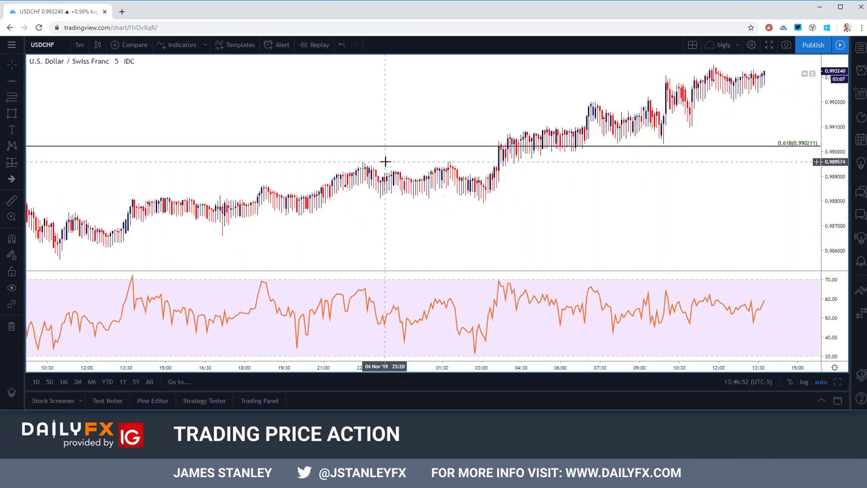
scroll(386, 163, up, 2)
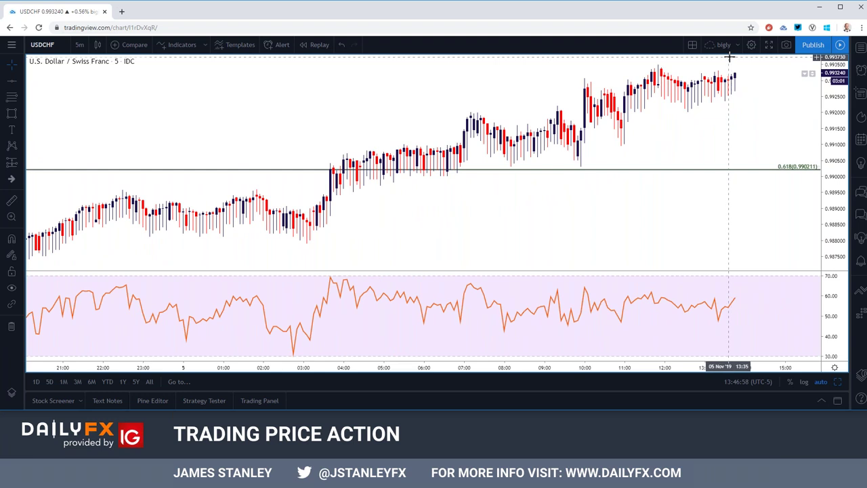
scroll(723, 60, down, 6)
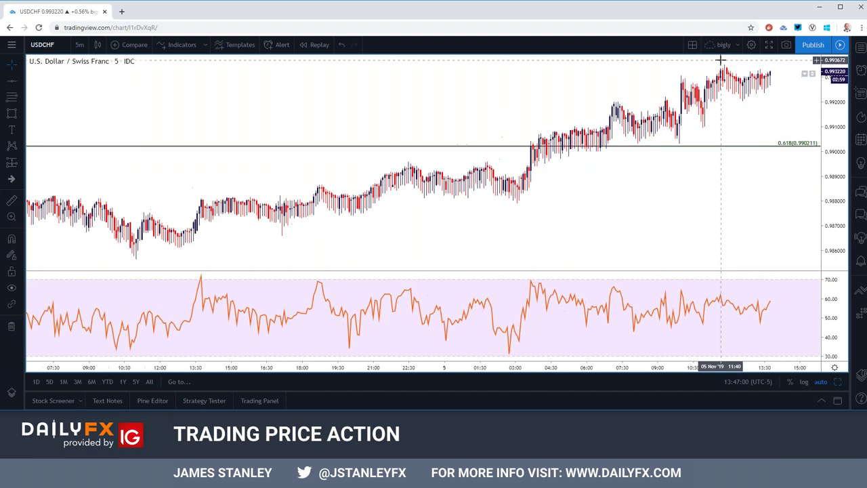
click(79, 45)
click(102, 195)
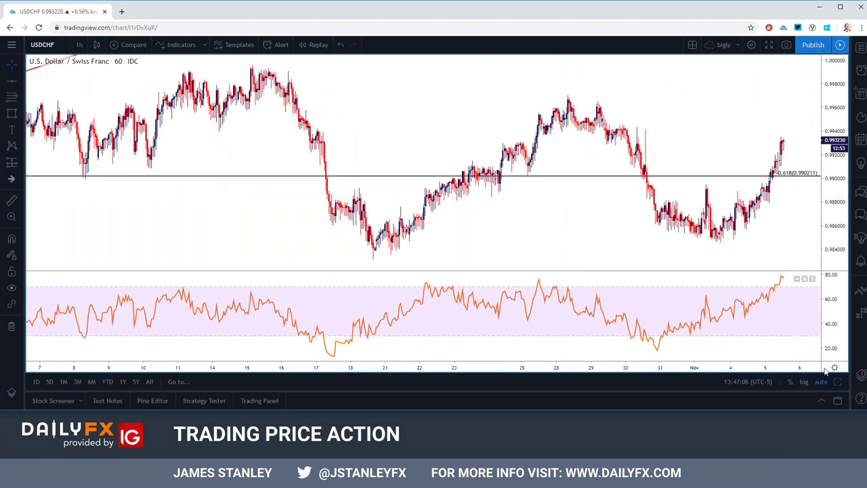
- Restore the multi-chart layout, maximize the 2-hour USDCHF chart, and examine price against the descending trendline and the purple support zone
key(alt+Return)
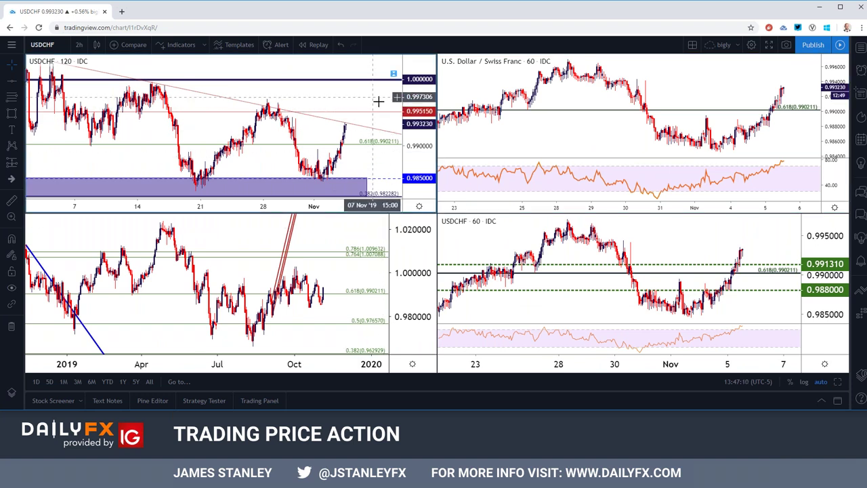
click(837, 381)
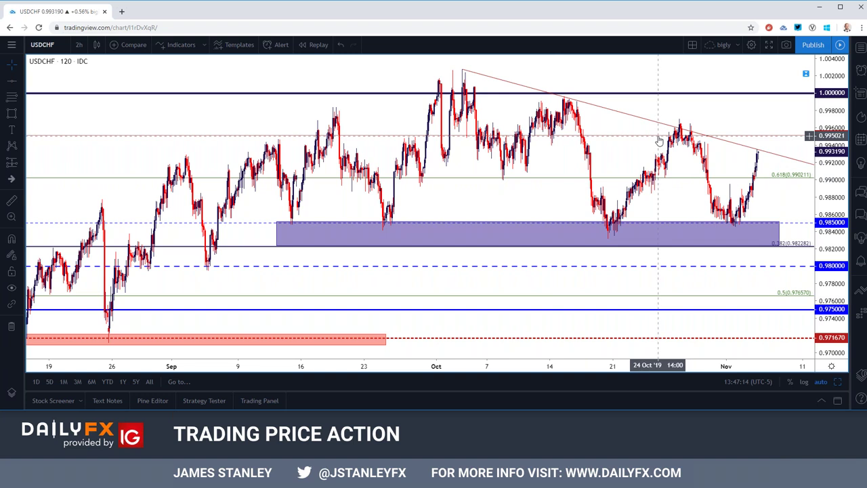
scroll(658, 141, up, 4)
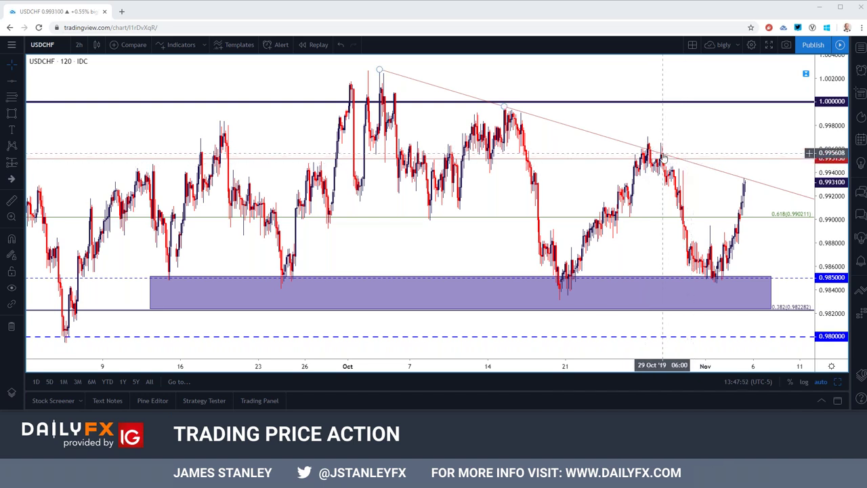
scroll(664, 157, down, 5)
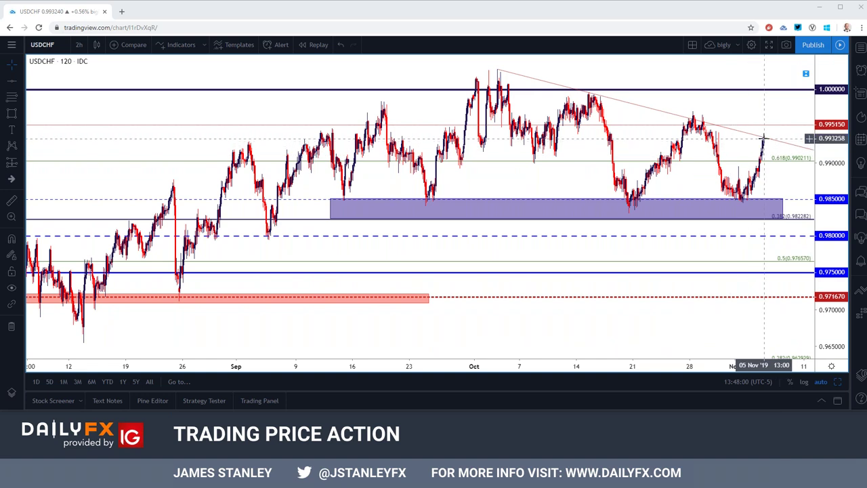
scroll(751, 145, up, 4)
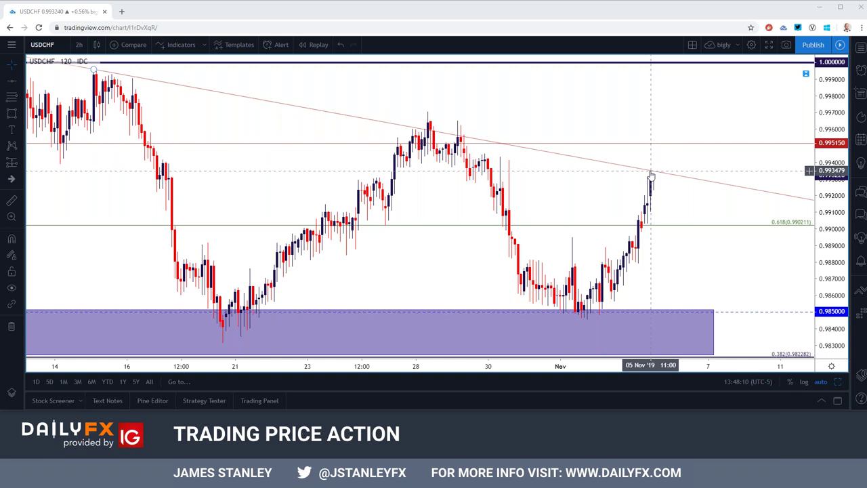
scroll(650, 175, down, 4)
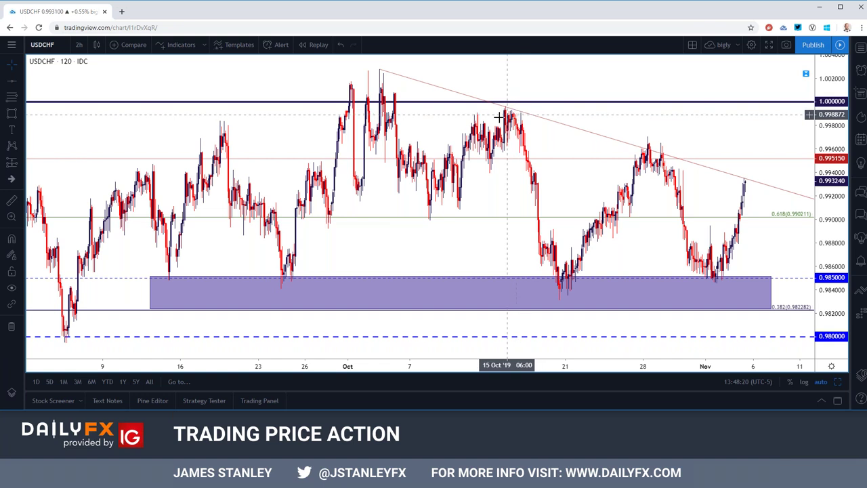
- Reposition the second anchor of the descending USDCHF trendline to about 0.999510 at the 15 October high
scroll(519, 112, up, 3)
drag(345, 112, 351, 117)
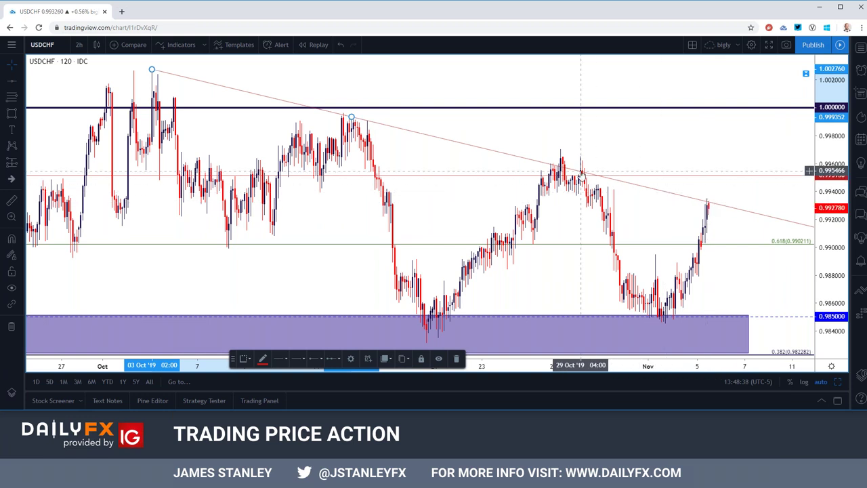
scroll(581, 175, down, 3)
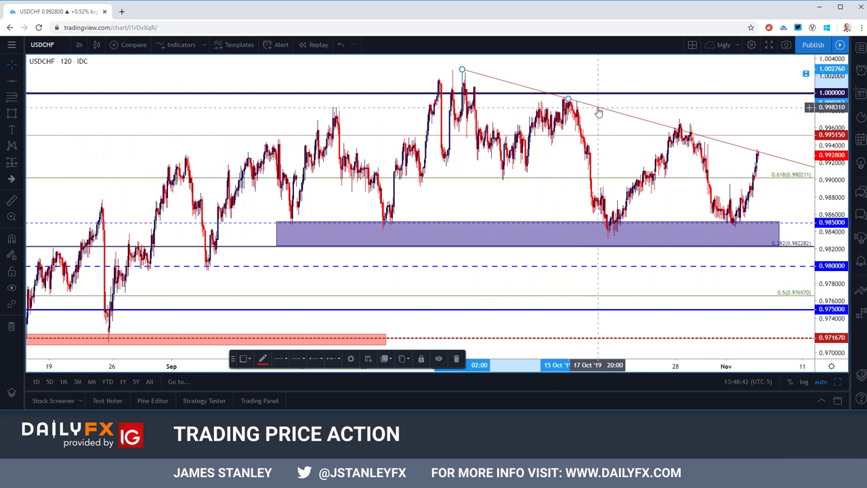
drag(567, 100, 565, 97)
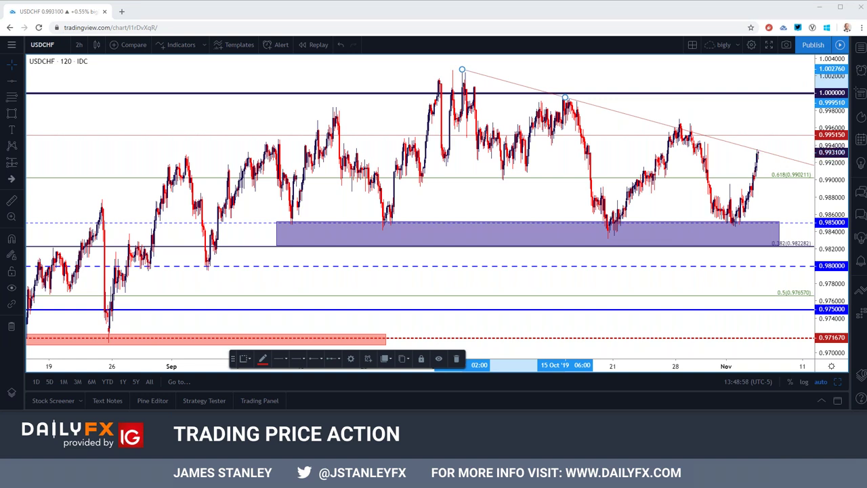
- Change the 2-hour USDCHF chart's symbol to DXY
click(61, 42)
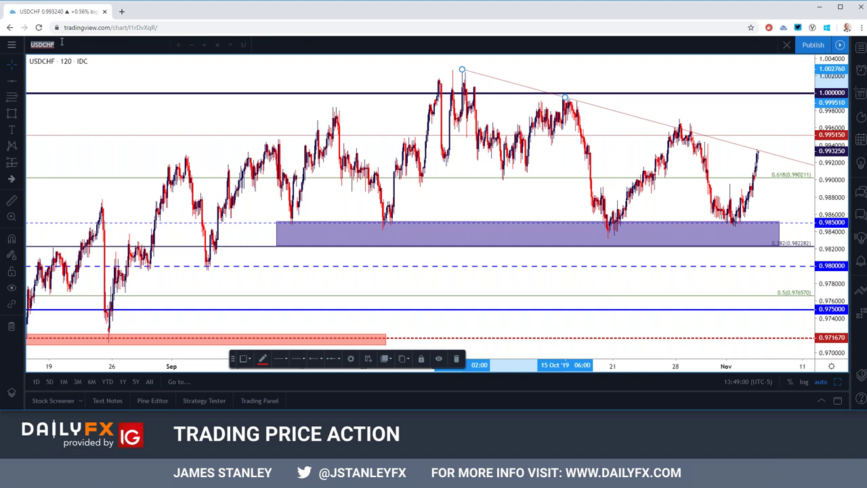
text(DXY)
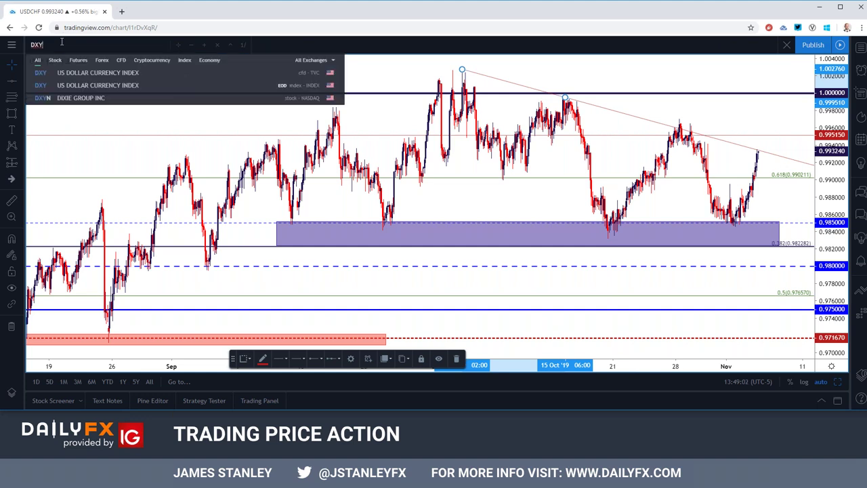
key(Return)
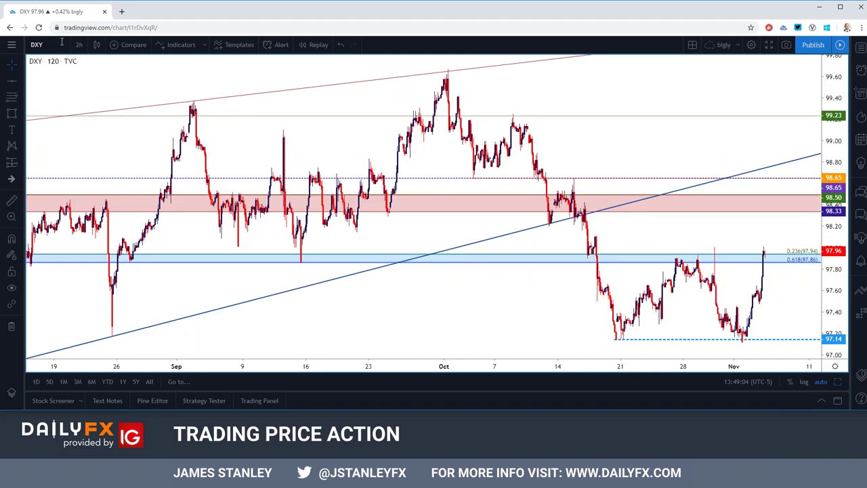
- Switch DXY through the 1-hour to the 30-minute interval and view price against the blue 97.86–97.94 zone
click(79, 45)
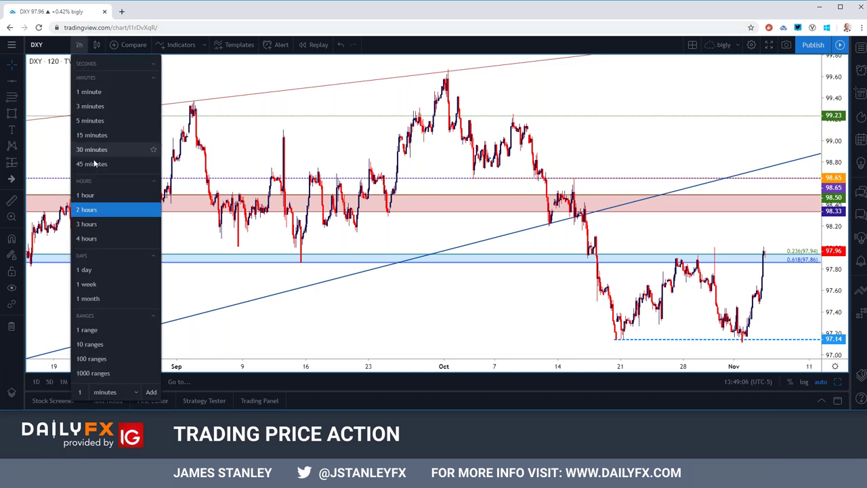
click(87, 195)
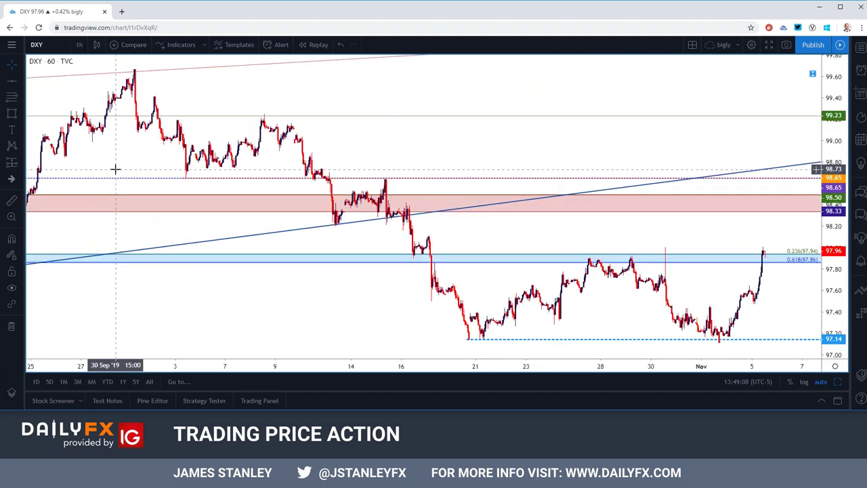
scroll(115, 169, up, 2)
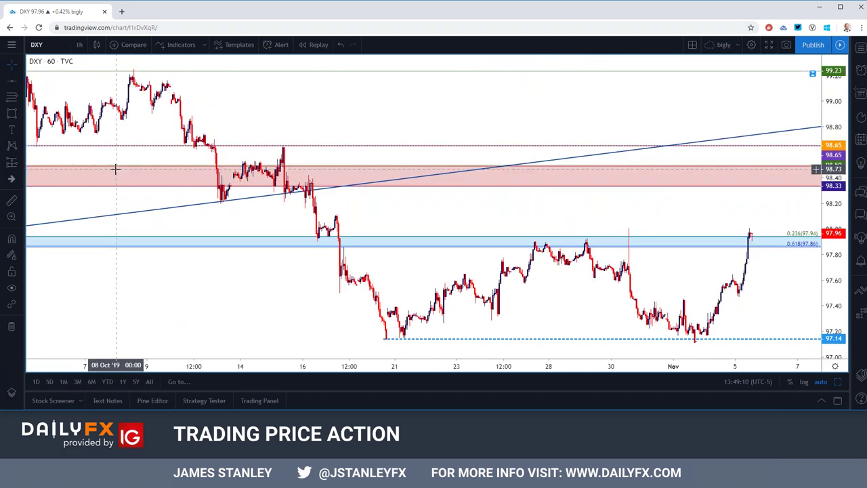
scroll(115, 169, up, 2)
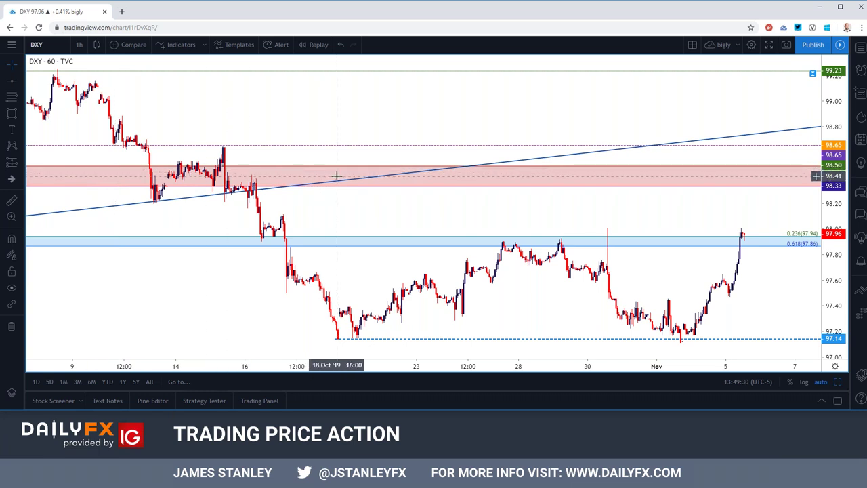
click(78, 47)
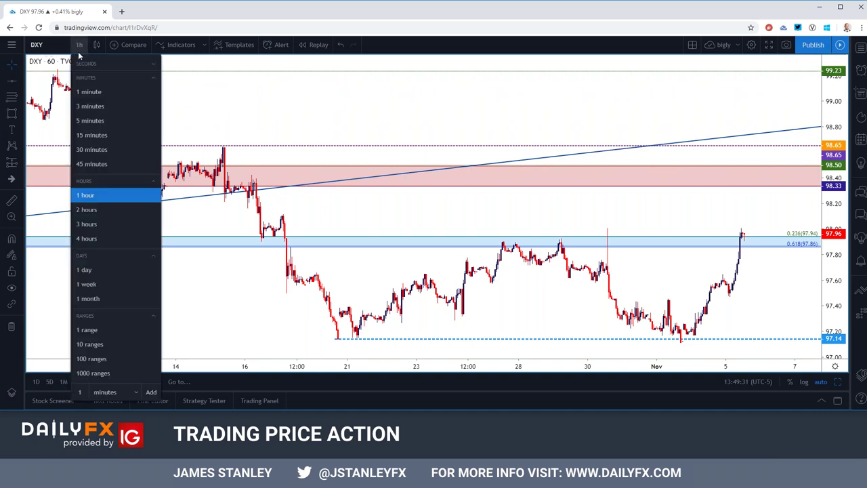
click(98, 153)
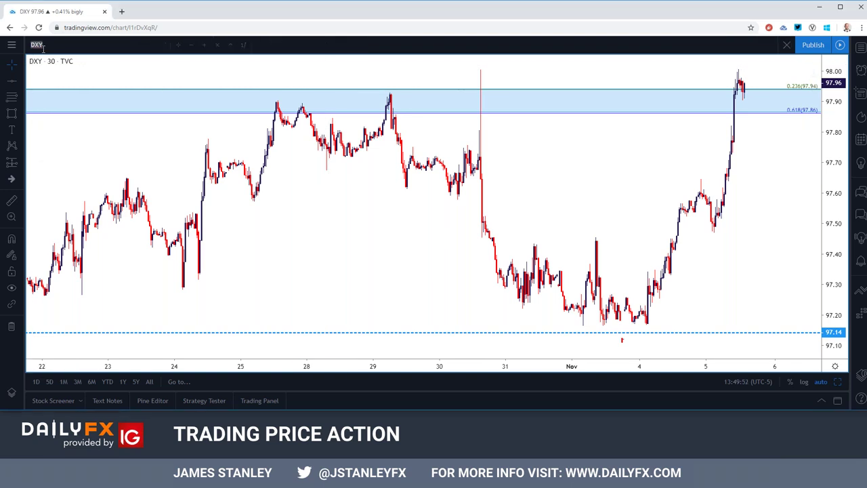
- Switch DXY through the daily to the 4-hour interval and view price since April against the trendlines and the 97.14 support
click(81, 44)
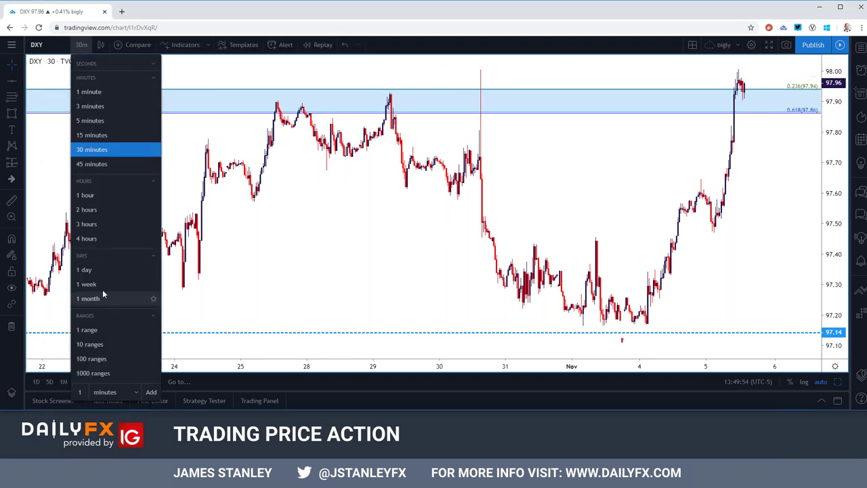
click(102, 270)
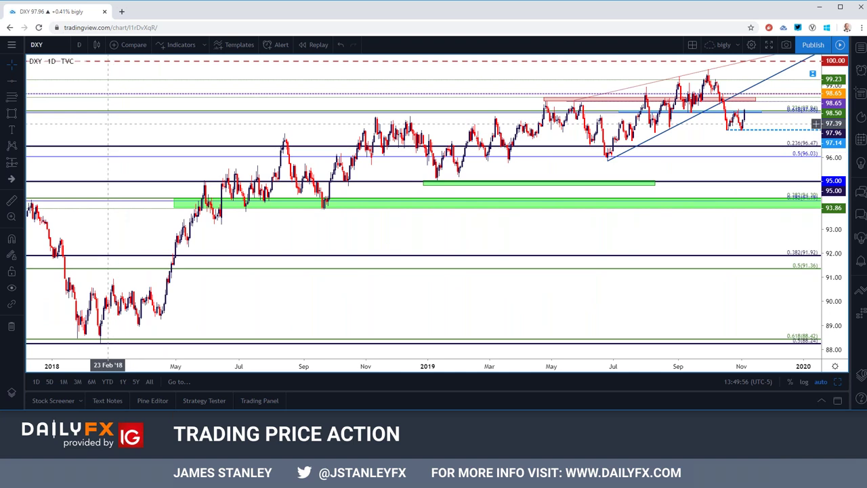
click(80, 45)
click(88, 240)
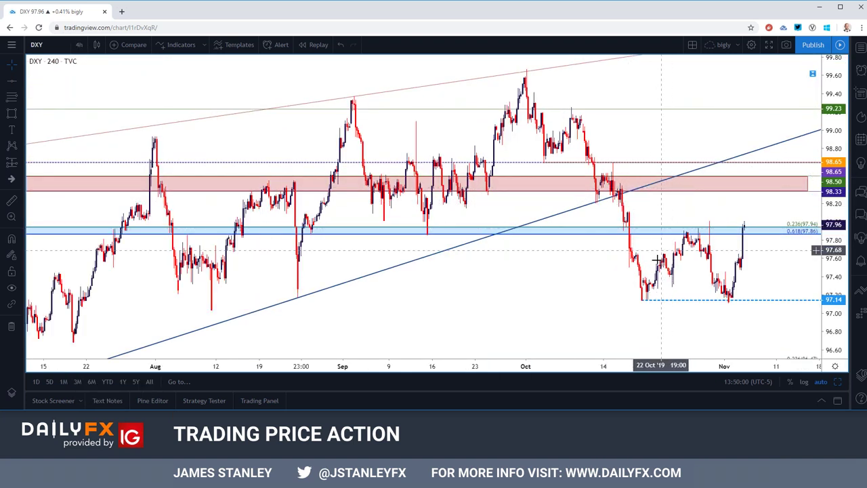
drag(650, 304, 650, 305)
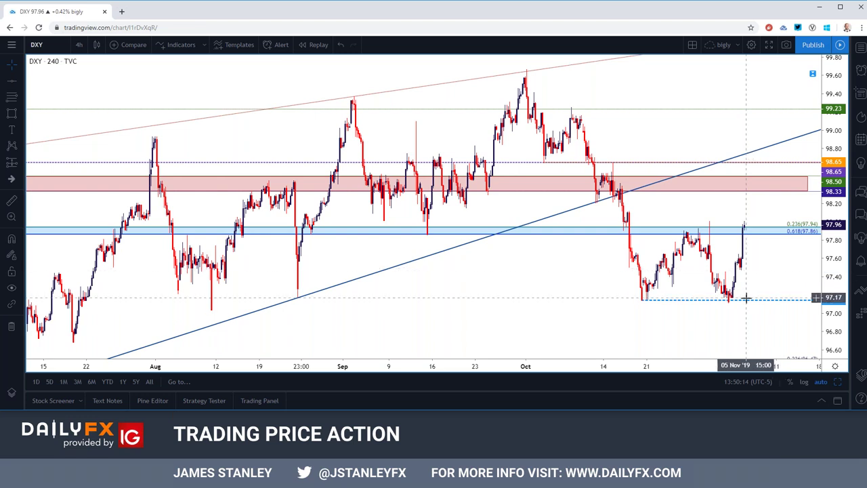
scroll(747, 304, down, 3)
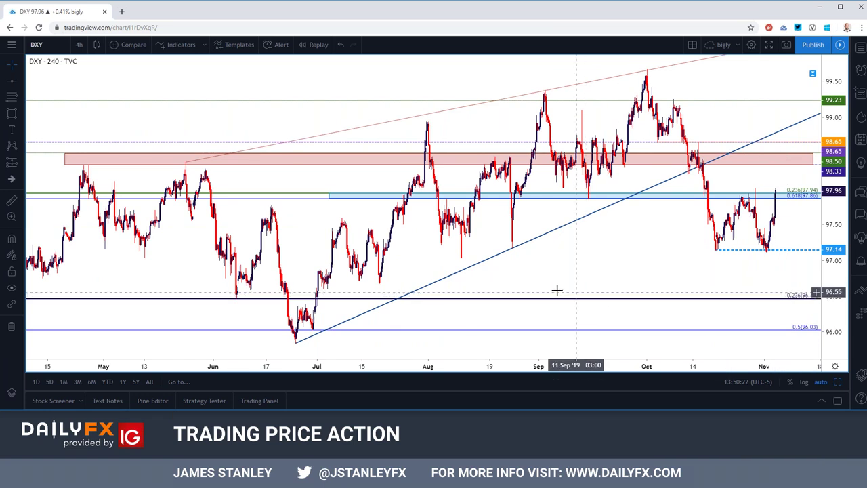
- Switch DXY from the 4-hour to the daily interval and view price back to late 2017 against the marked support and resistance zones
scroll(392, 286, down, 2)
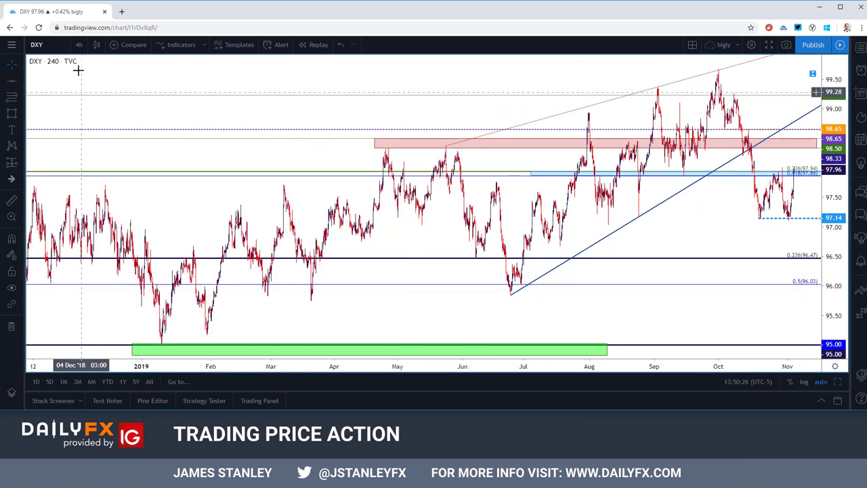
click(79, 45)
click(88, 269)
scroll(300, 283, up, 3)
scroll(300, 283, up, 3)
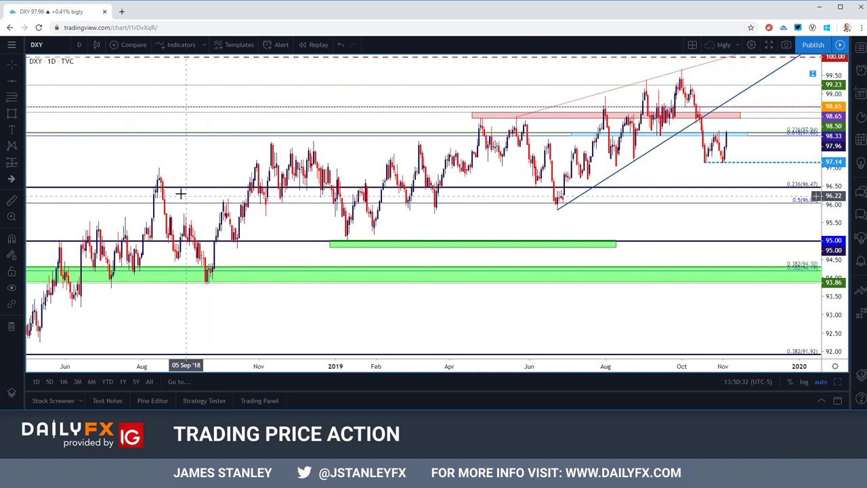
scroll(174, 189, down, 3)
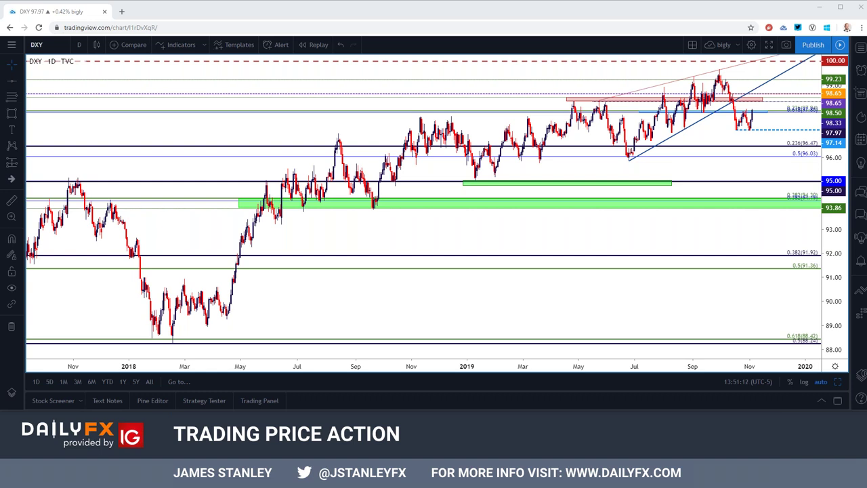
- Change the daily chart's symbol to GOLD and examine the falling wedge inside the February–May 2019 grey box
click(67, 43)
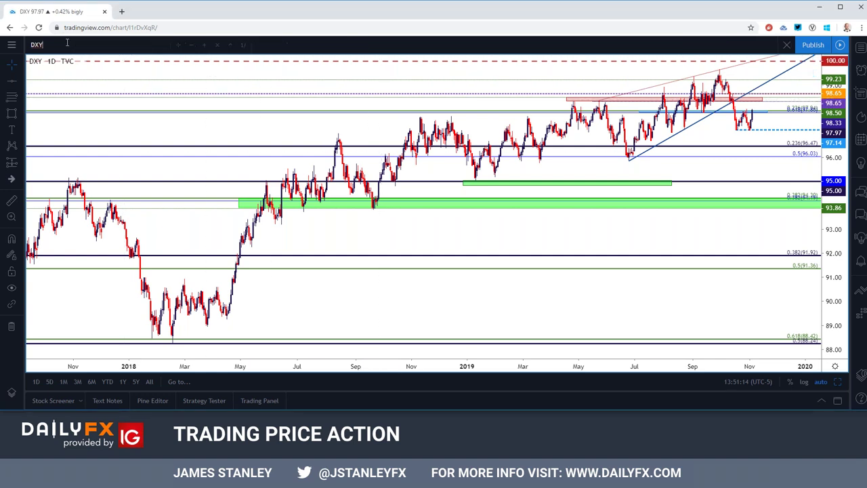
text(GOLD)
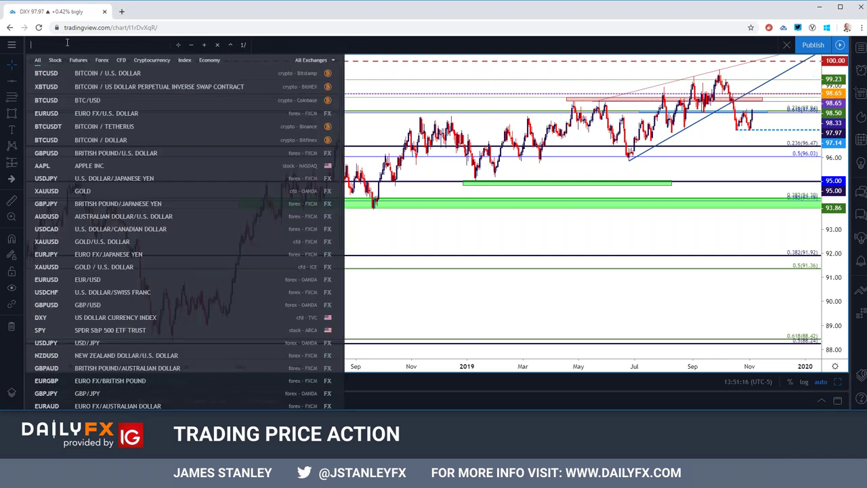
key(Return)
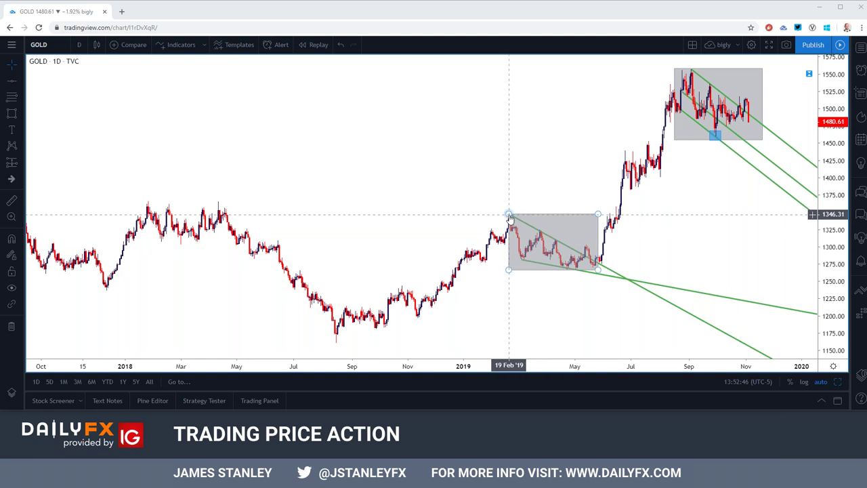
mouse_move(510, 216)
mouse_down()
mouse_move(531, 215)
mouse_move(492, 216)
mouse_move(545, 218)
mouse_move(522, 220)
mouse_up()
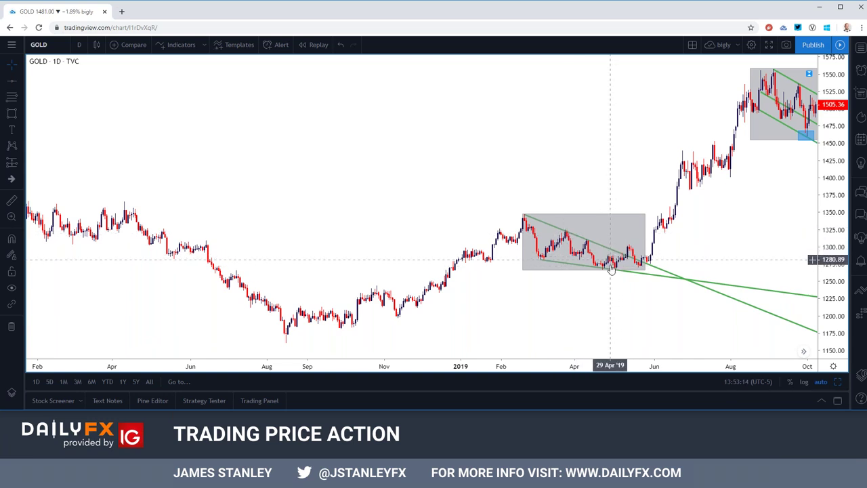
scroll(619, 271, down, 5)
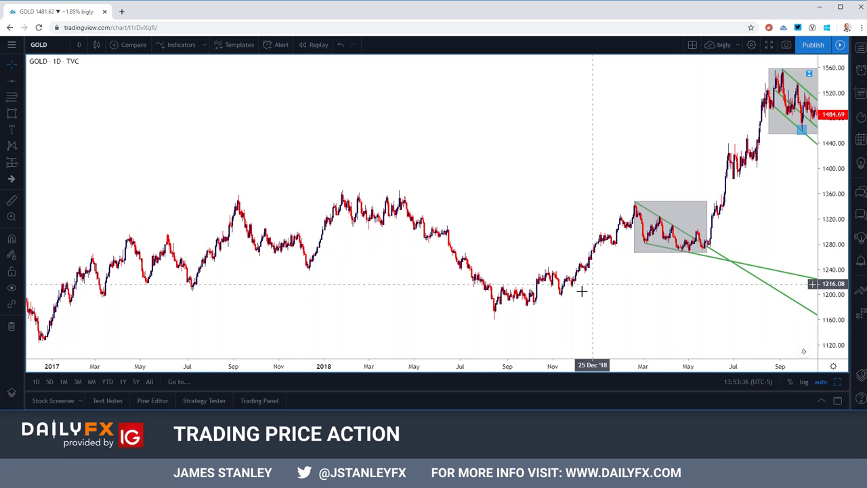
scroll(585, 286, up, 5)
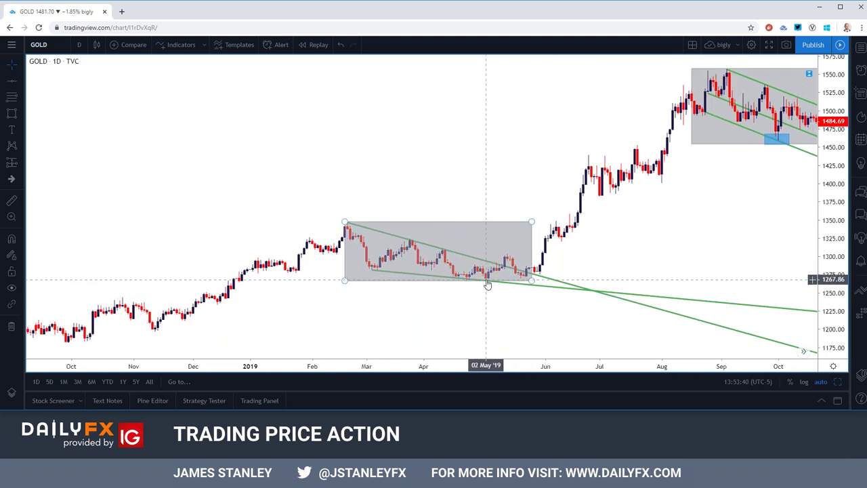
- Switch gold to the 4-hour interval and follow price from the February–May wedge through the summer rally to the descending channel since August
click(79, 45)
click(98, 234)
scroll(366, 257, down, 5)
drag(367, 270, 693, 247)
drag(374, 194, 582, 241)
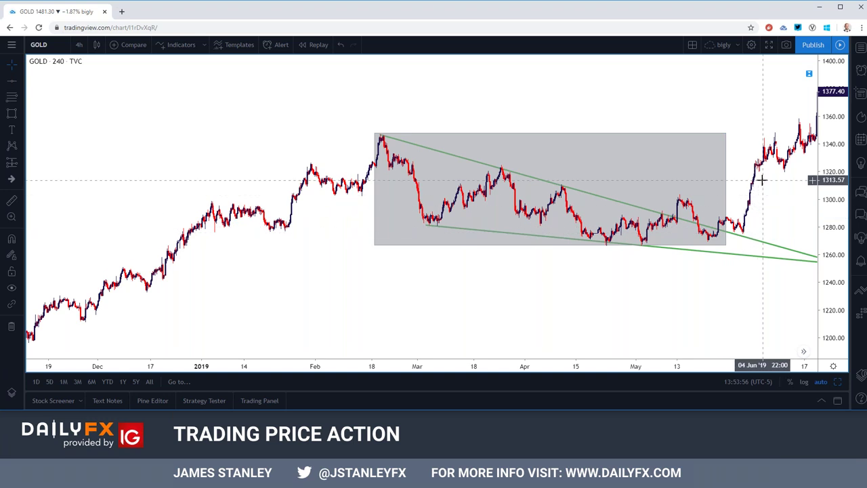
drag(716, 205, 682, 232)
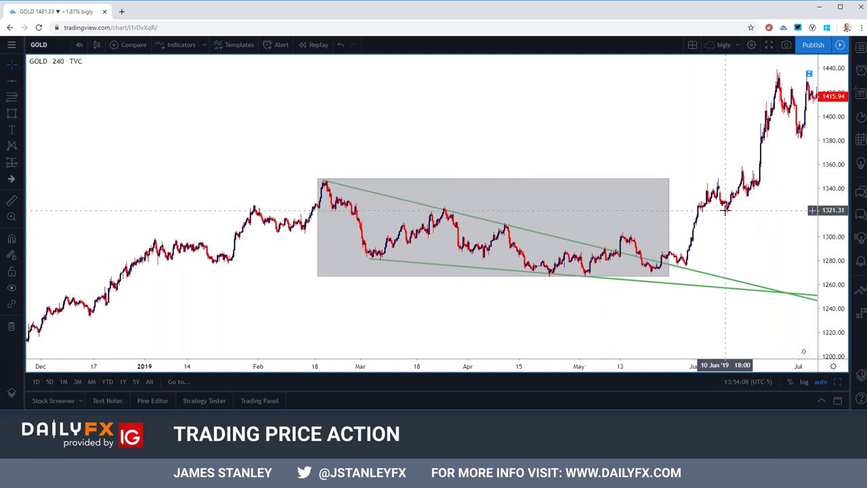
mouse_move(778, 87)
mouse_down()
mouse_move(643, 101)
mouse_move(499, 143)
mouse_up()
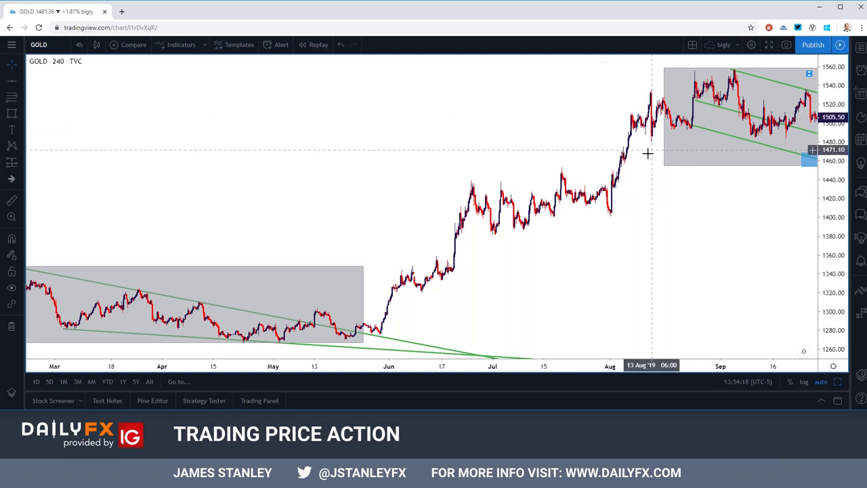
drag(676, 215, 472, 242)
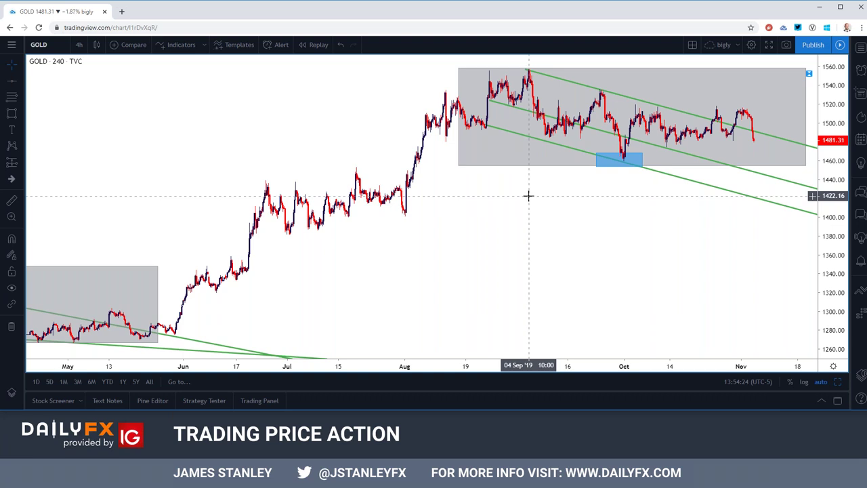
- Compare gold's February–May 2019 falling wedge with the August–November descending channel, including the lows of each consolidation
scroll(528, 195, down, 5)
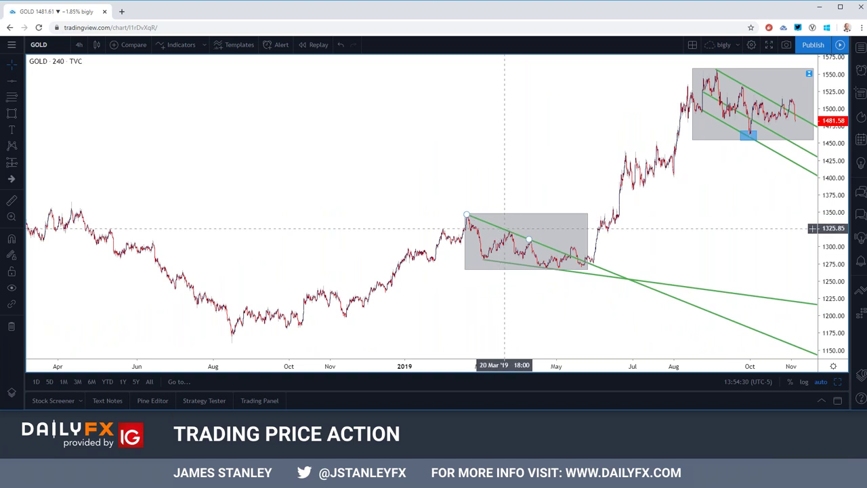
scroll(633, 251, up, 5)
scroll(631, 253, down, 3)
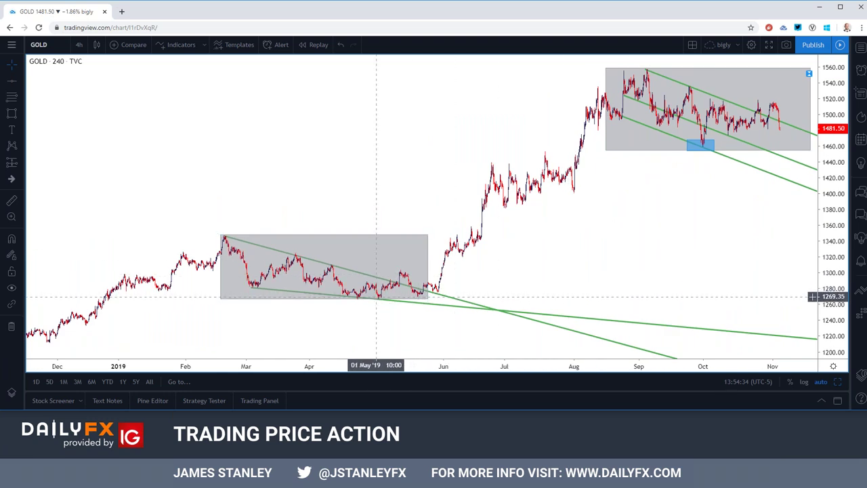
click(348, 296)
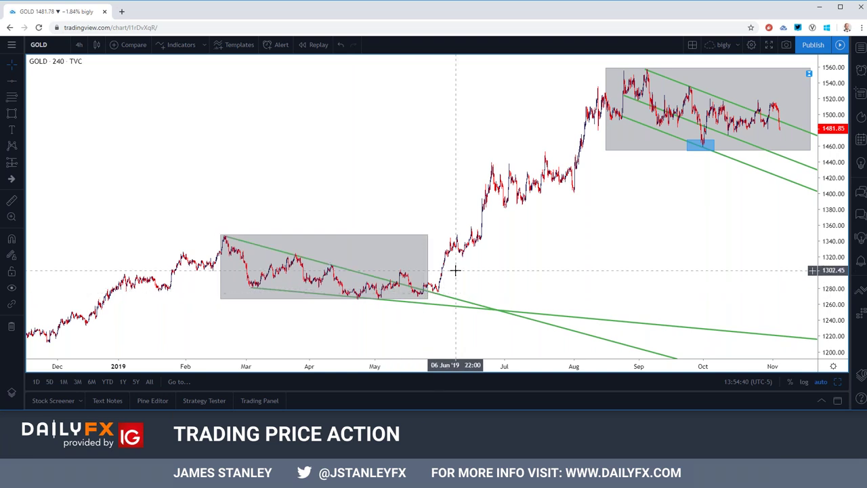
scroll(455, 270, up, 6)
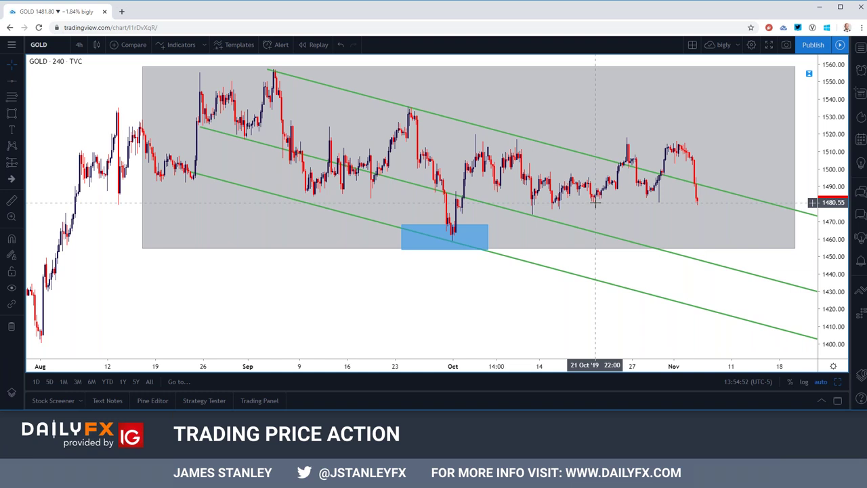
scroll(594, 202, down, 5)
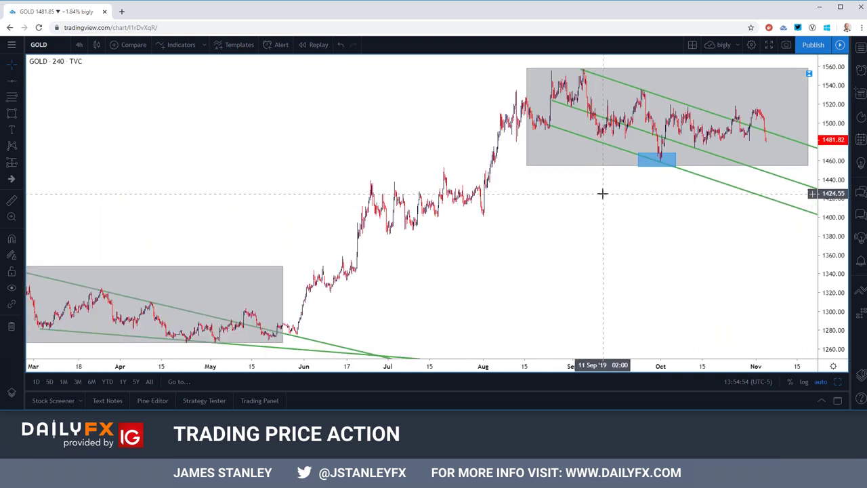
scroll(602, 194, up, 5)
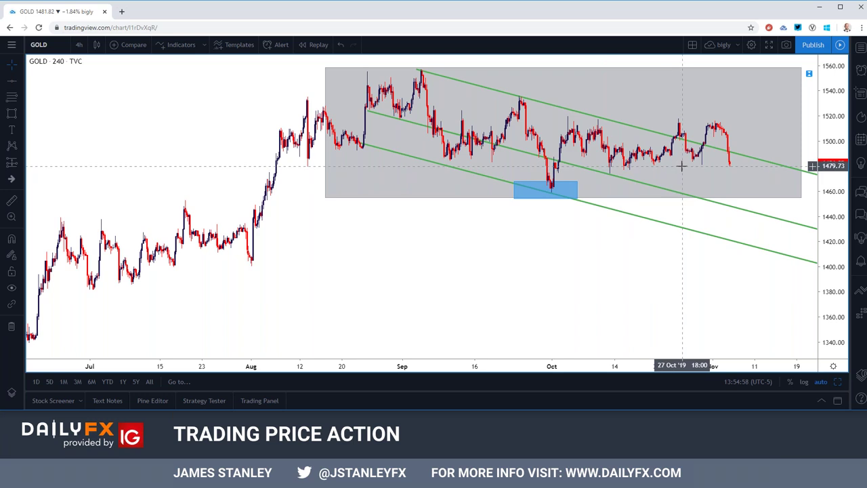
click(559, 187)
scroll(551, 186, down, 3)
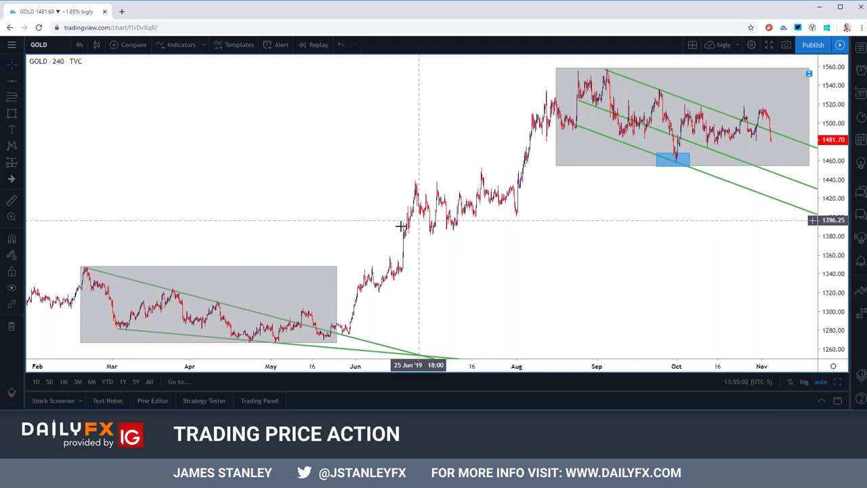
scroll(381, 236, down, 3)
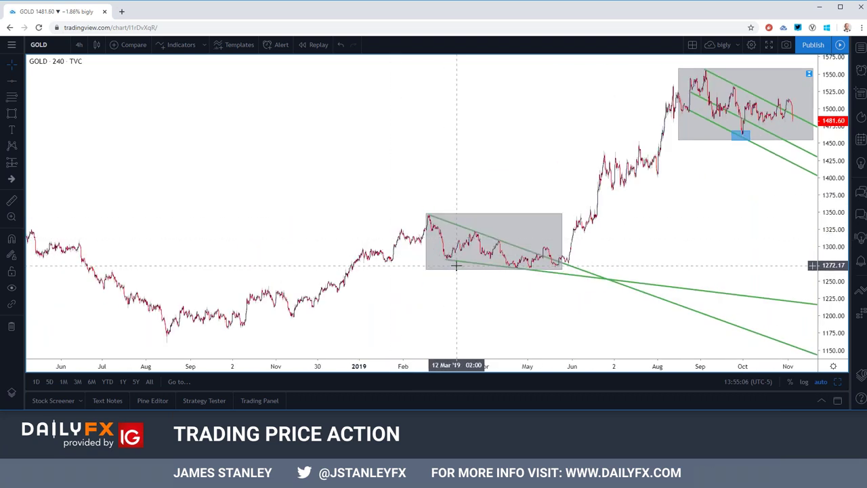
click(507, 271)
click(519, 277)
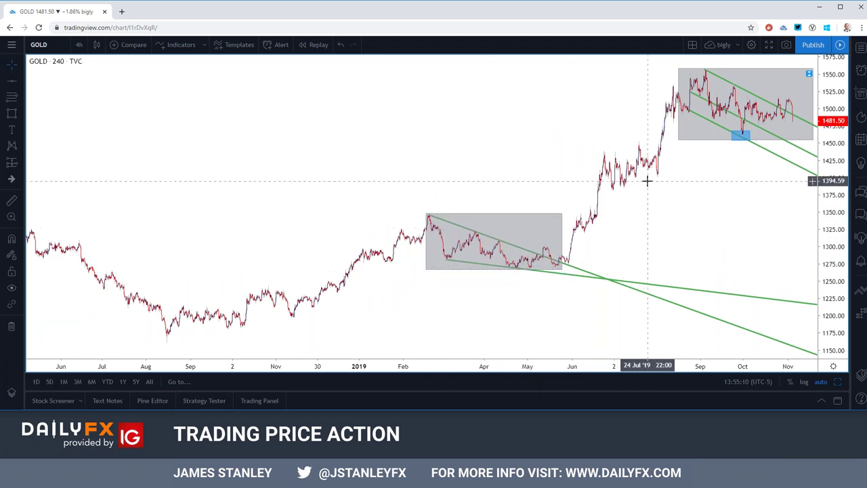
- Examine gold's price since August against the green channel lines, the blue zone at the 1 October low and the grey box's lower edge
scroll(667, 163, up, 3)
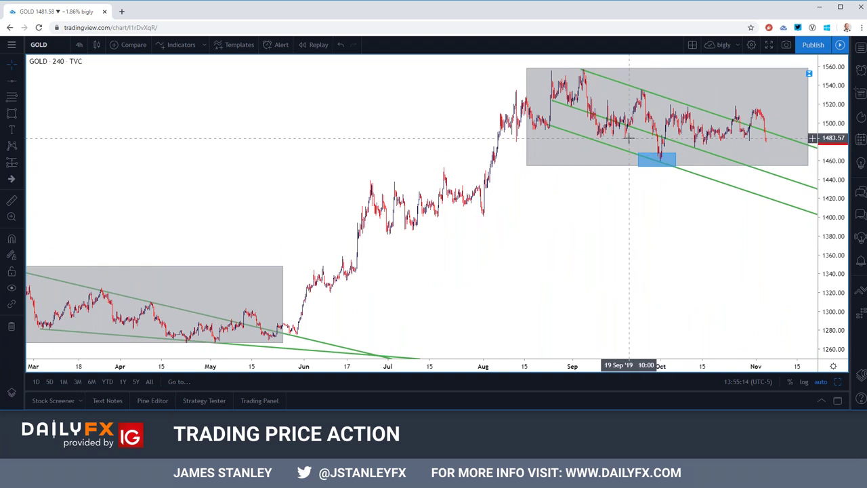
scroll(628, 138, up, 3)
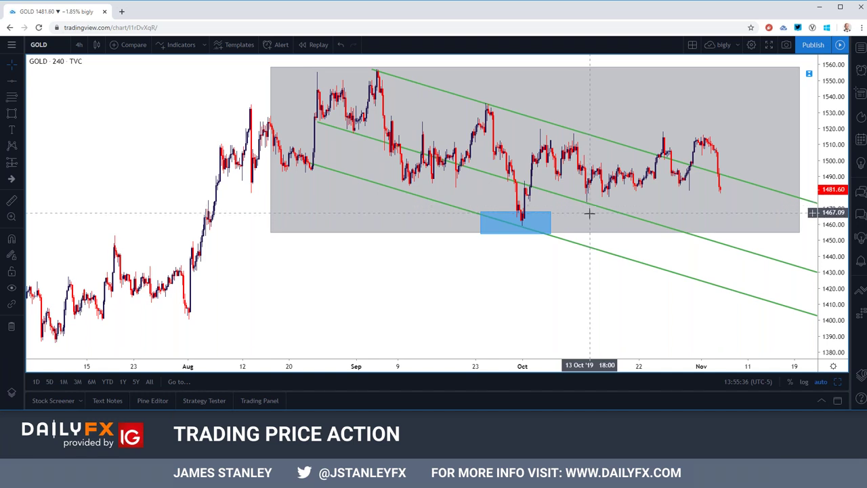
scroll(584, 180, down, 3)
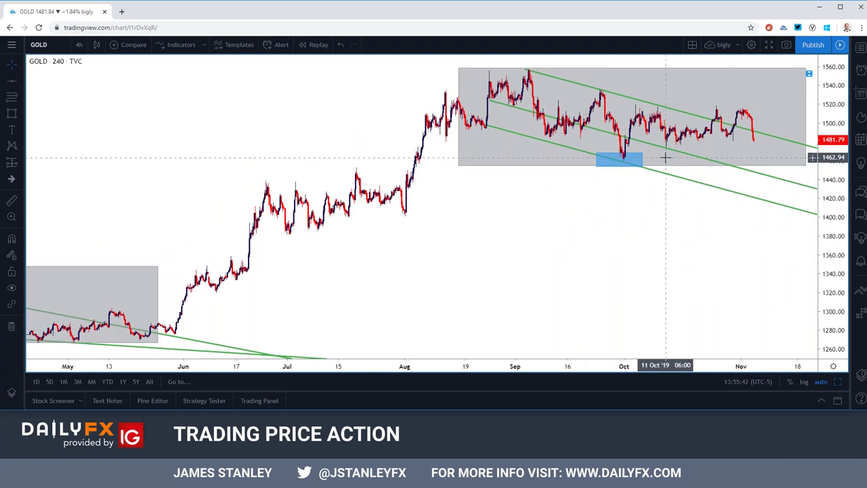
scroll(665, 157, up, 3)
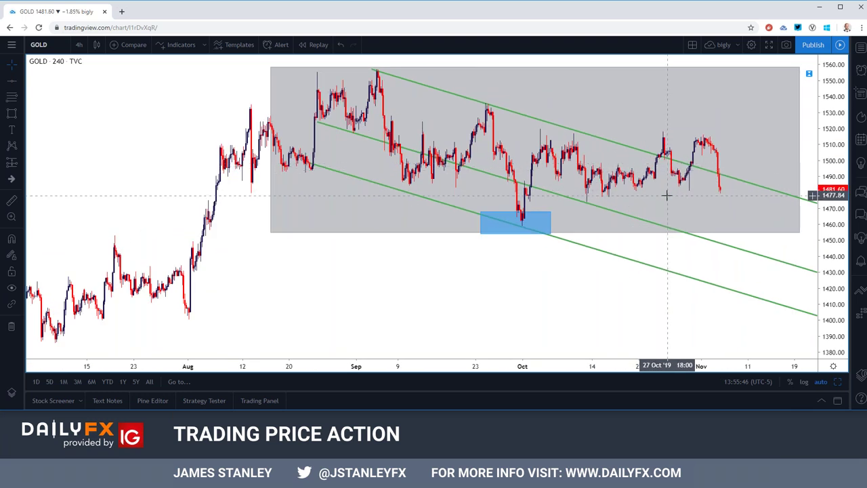
scroll(664, 197, down, 3)
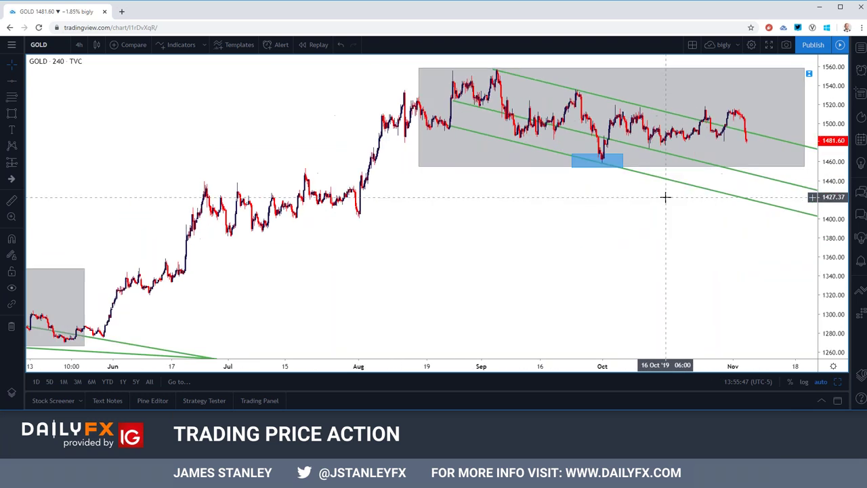
click(698, 166)
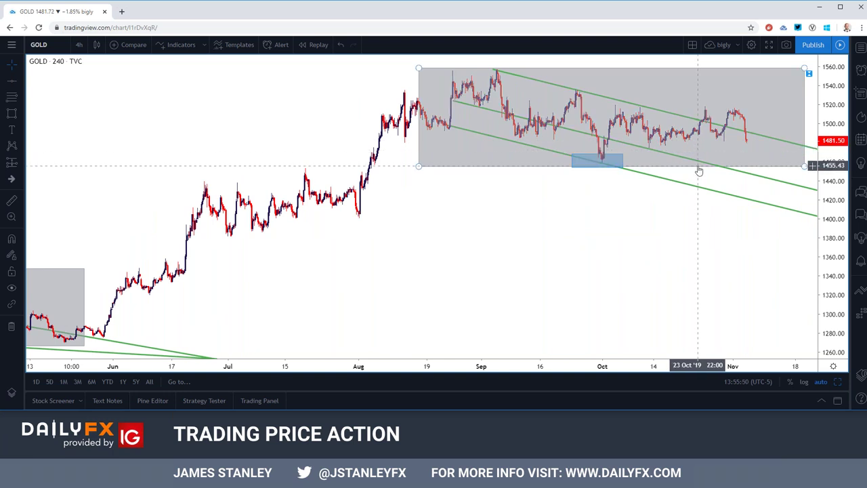
scroll(636, 183, down, 2)
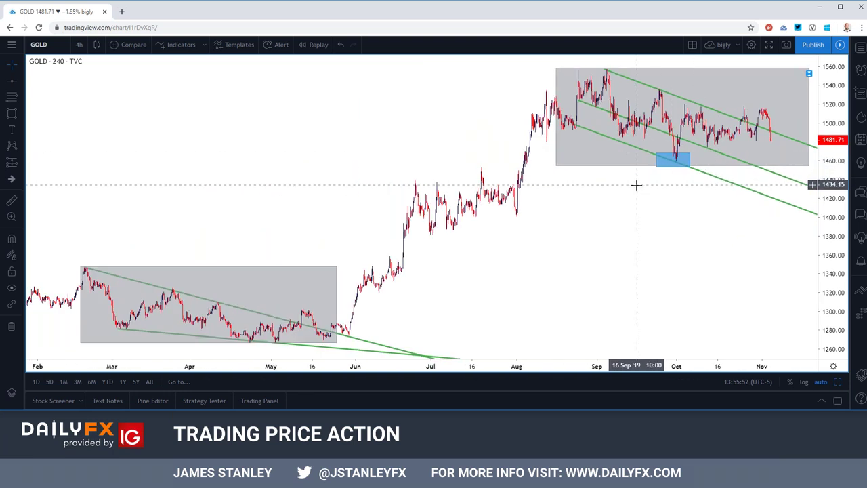
scroll(625, 191, down, 2)
scroll(625, 191, up, 2)
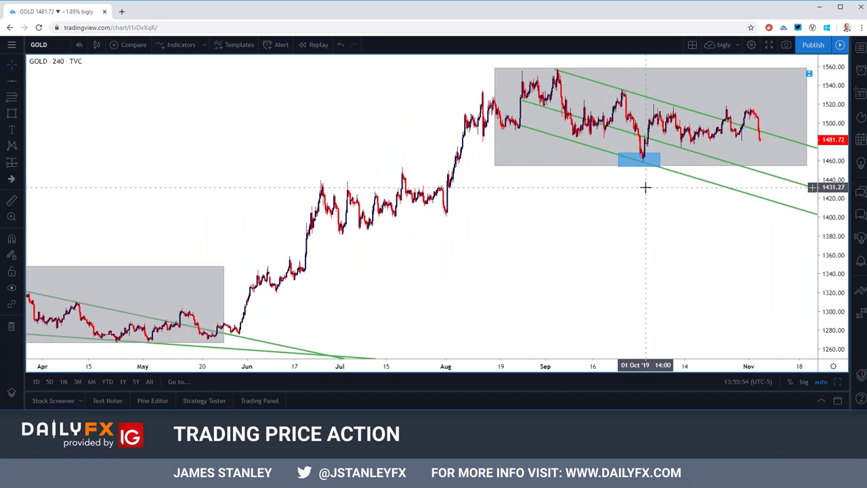